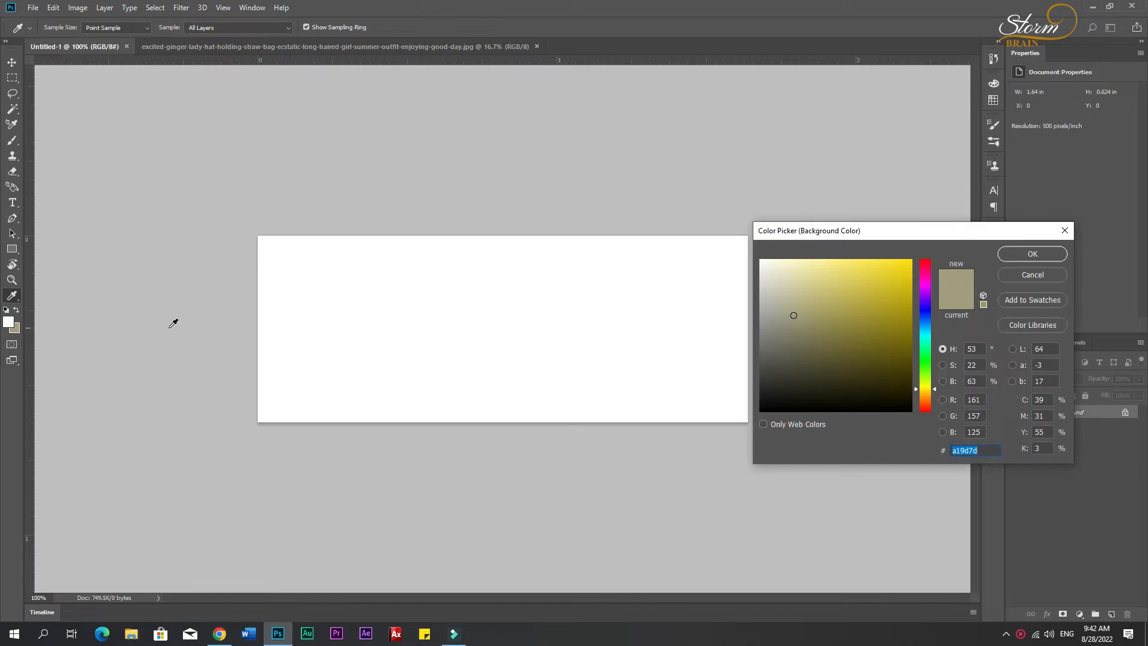
Set the background colour to dark 2e2d24 and draw a square shape of about 150 px on the right half of the canvas.
left_click_drag(865, 288, 794, 384)
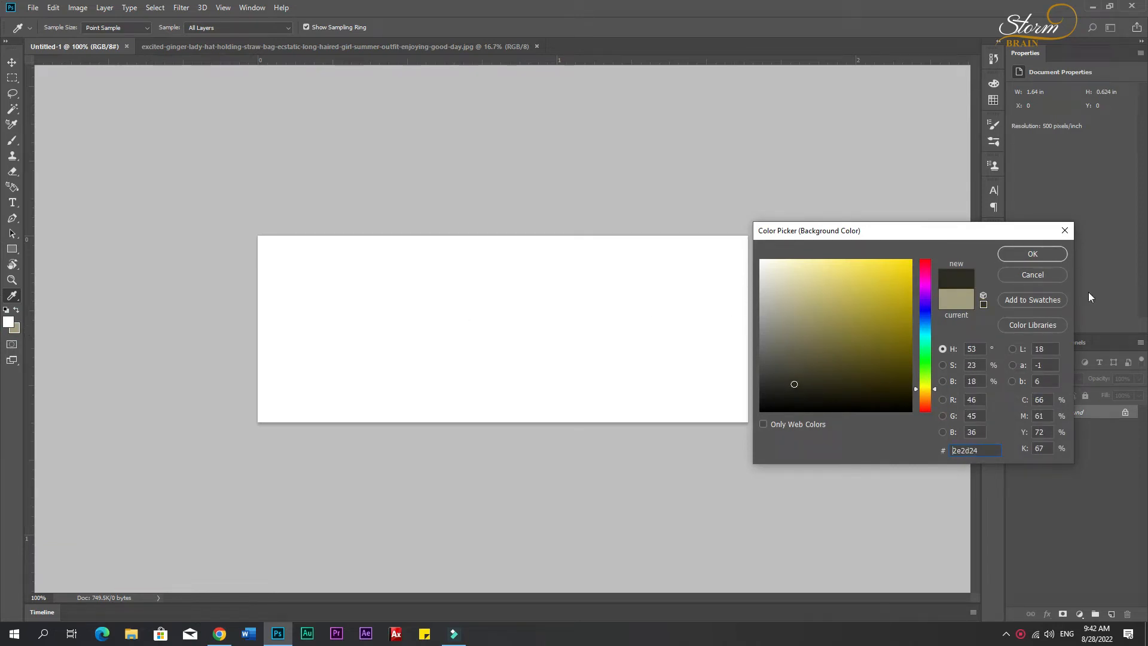
left_click(1043, 254)
key("u")
left_click_drag(592, 283, 682, 400)
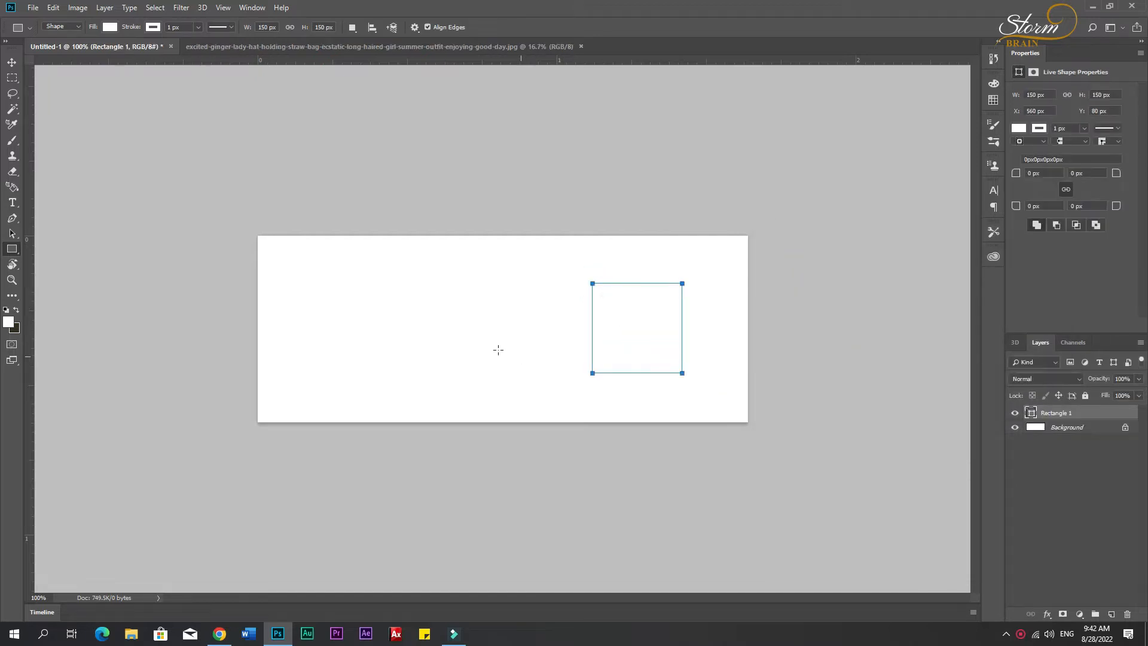
Set the square's fill colour to dark brown 382828.
double_click(1031, 412)
left_click(825, 282)
left_click_drag(826, 282, 804, 378)
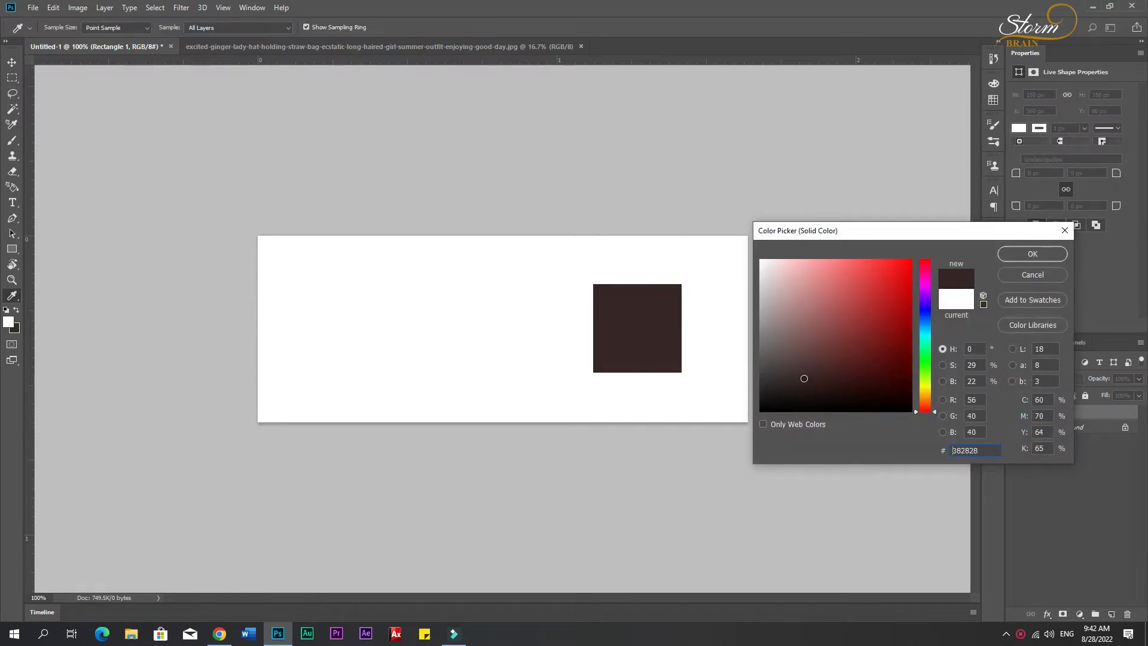
left_click(1025, 256)
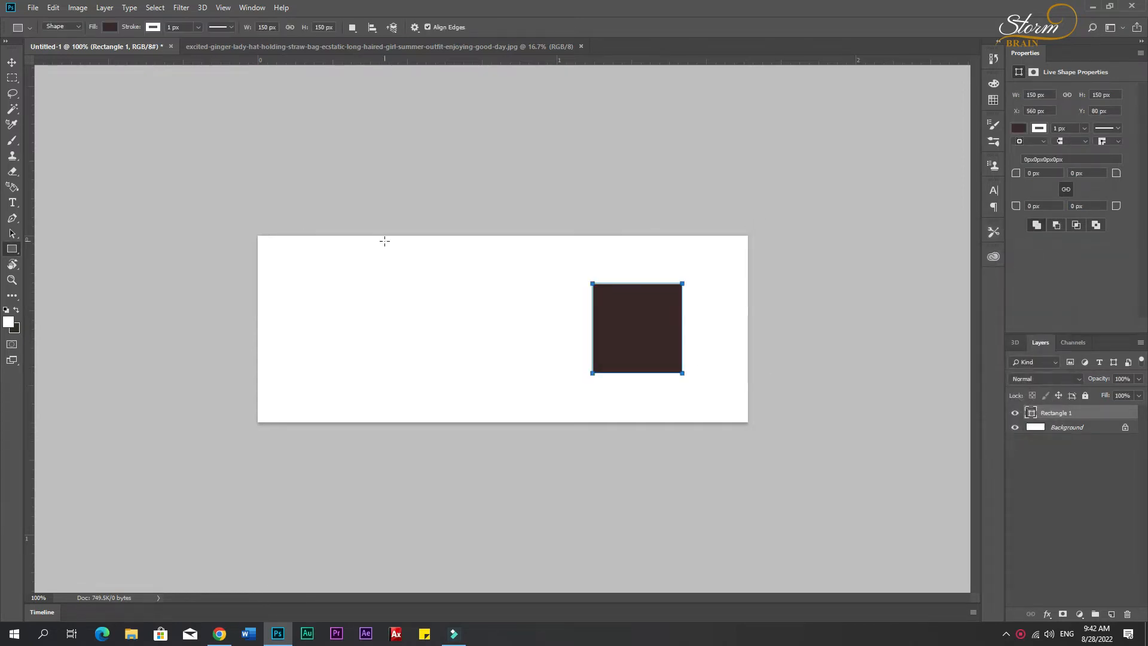
Enlarge the square to about 257 px per side and place it at about X 460 px, Y 28 px.
left_click(12, 62)
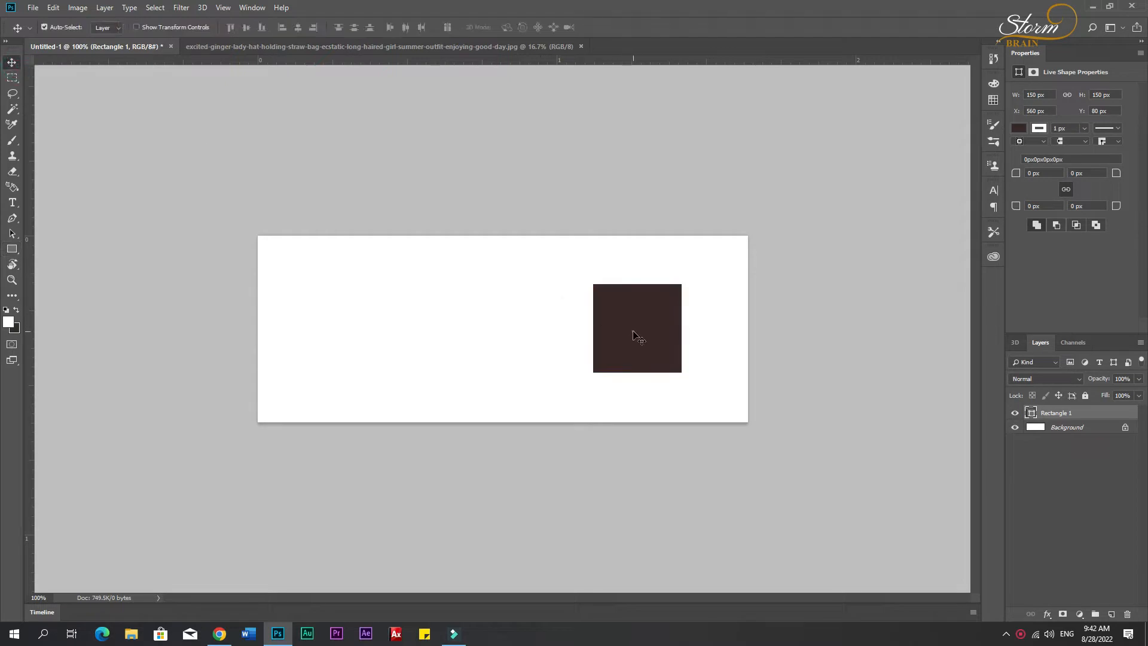
scroll(687, 361, "up", 4)
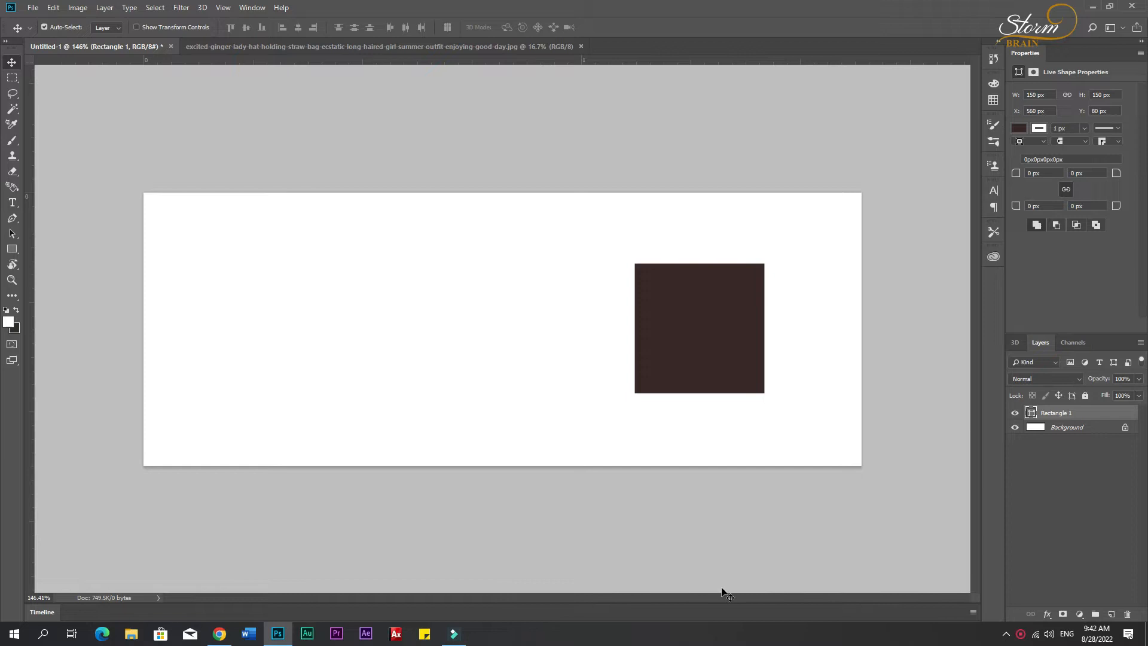
scroll(826, 510, "up", 2)
scroll(825, 512, "down", 1)
left_click(737, 367)
key("ctrl+t")
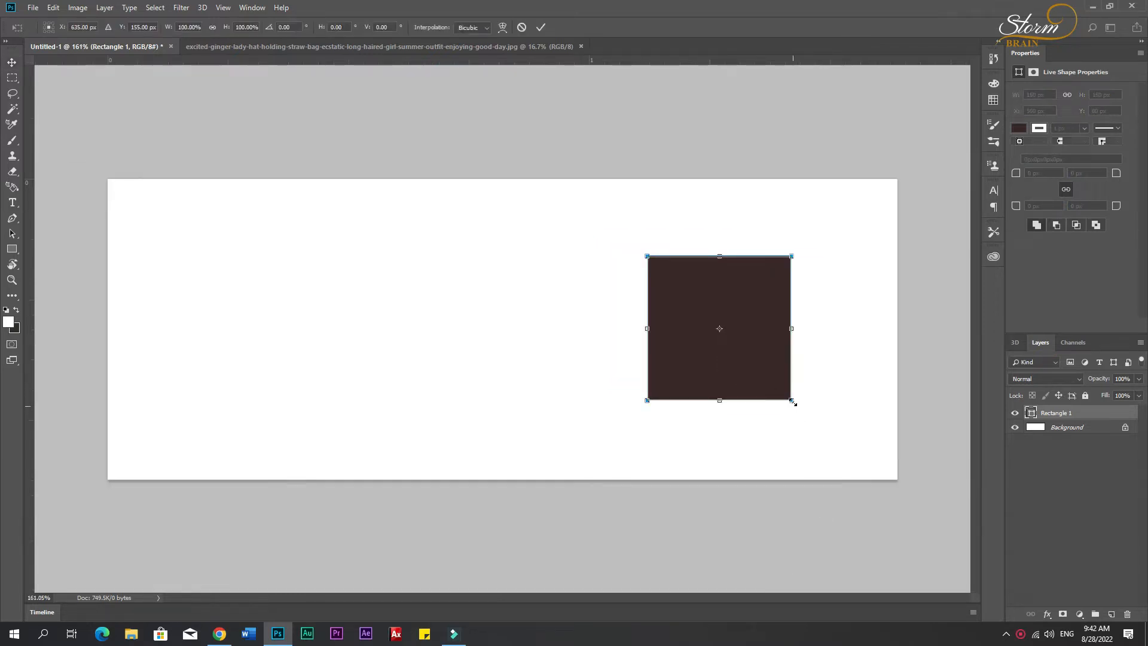
left_click_drag(793, 406, 842, 462)
left_click_drag(762, 410, 717, 411)
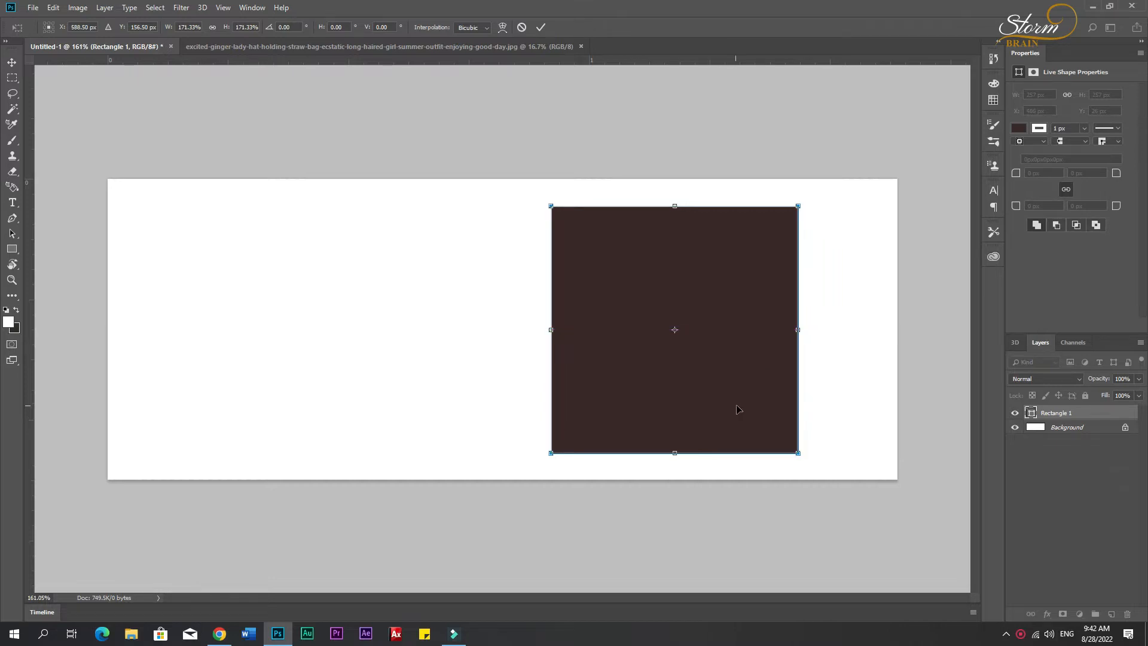
key("Return")
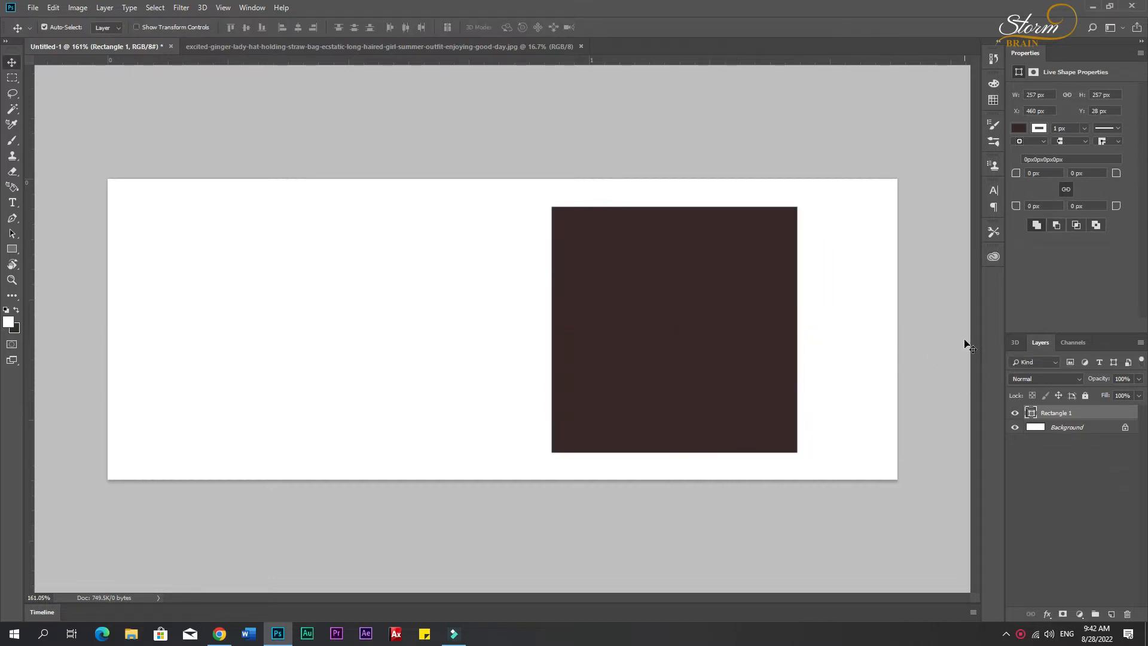
Bring the photo of the woman in the straw hat into the banner document and clip it to the square.
left_click(373, 47)
left_click_drag(132, 79, 450, 173)
left_click_drag(673, 325, 670, 326)
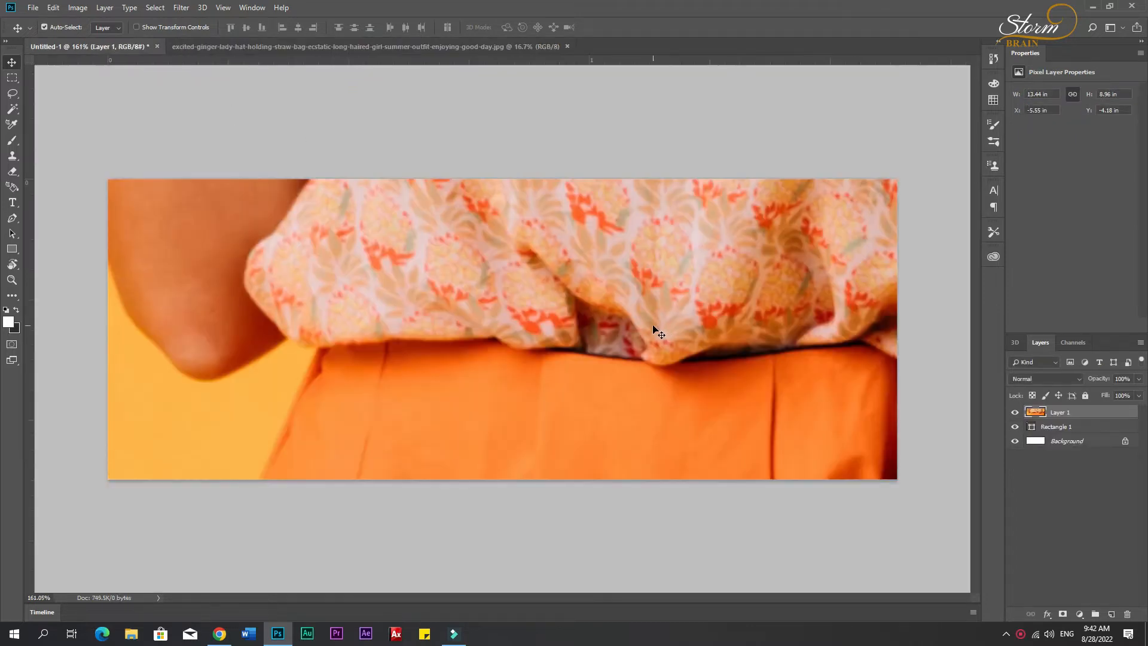
left_click(1058, 415, "alt")
Scale the clipped photo down to about 1.43 × 0.96 in and position it so the woman's upper body fills the square.
scroll(665, 332, "down", 10)
key("ctrl+t")
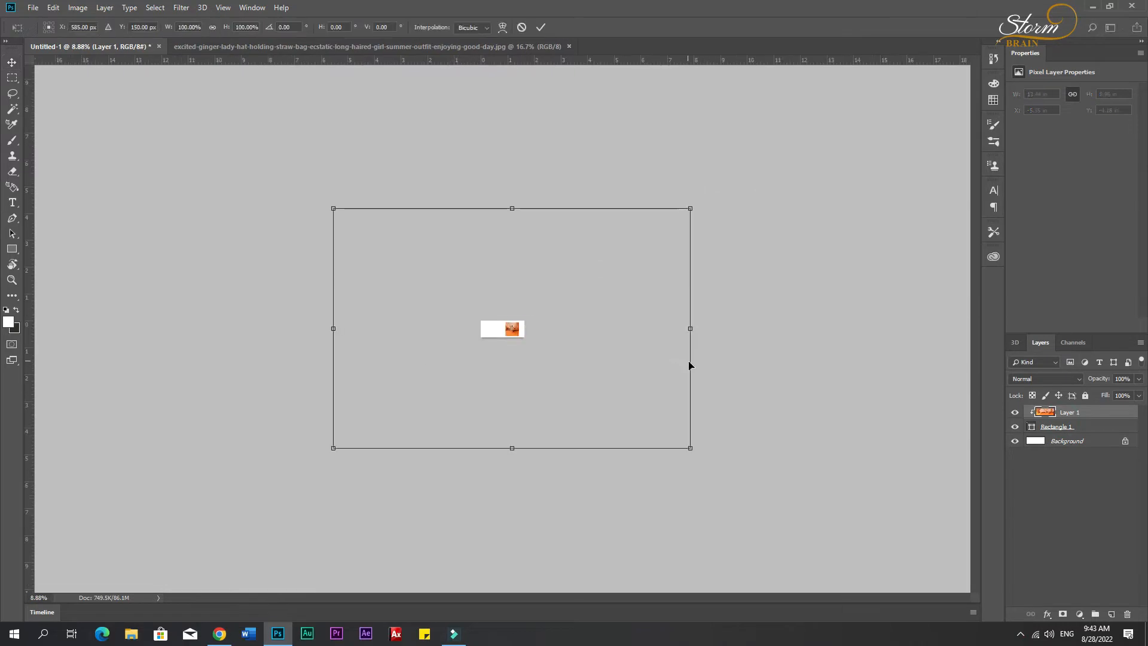
left_click_drag(693, 453, 514, 362)
scroll(574, 372, "up", 10)
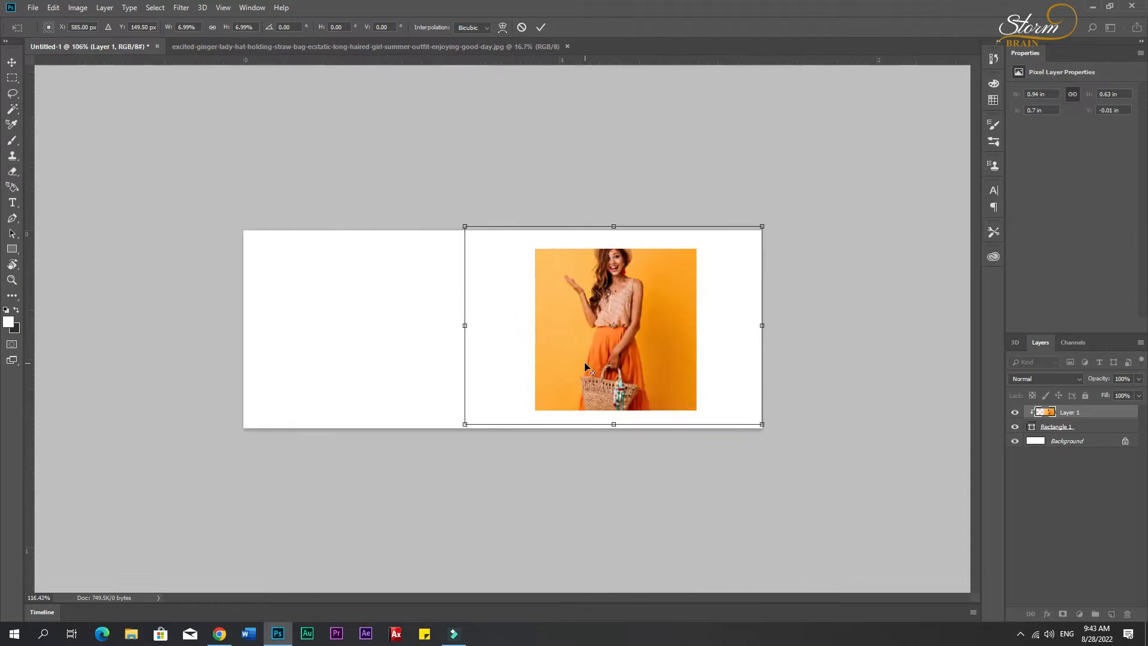
left_click_drag(822, 457, 891, 504)
left_click_drag(585, 292, 588, 369)
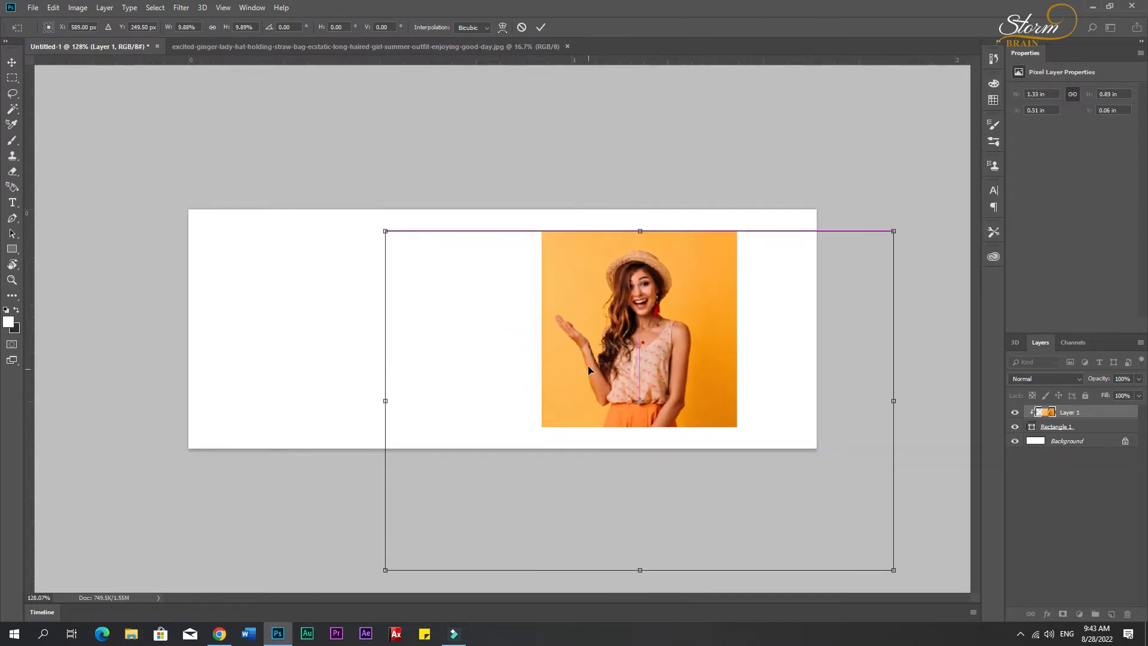
left_click_drag(893, 231, 924, 235)
left_click_drag(665, 297, 692, 299)
key("Return")
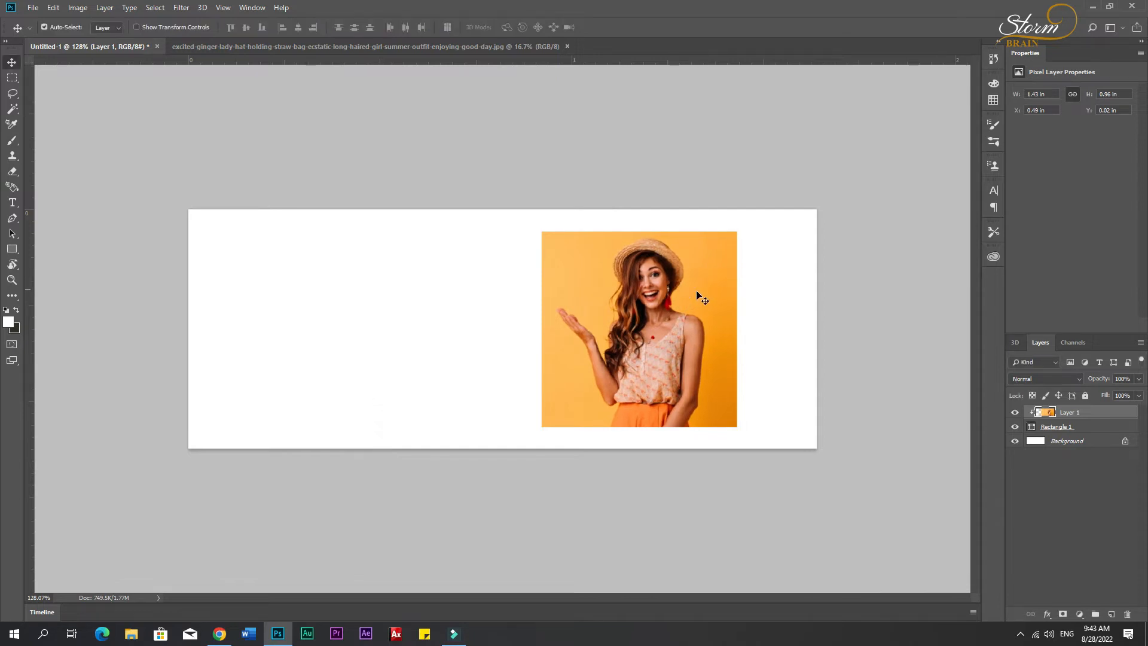
left_click(860, 340)
scroll(809, 329, "up", 2)
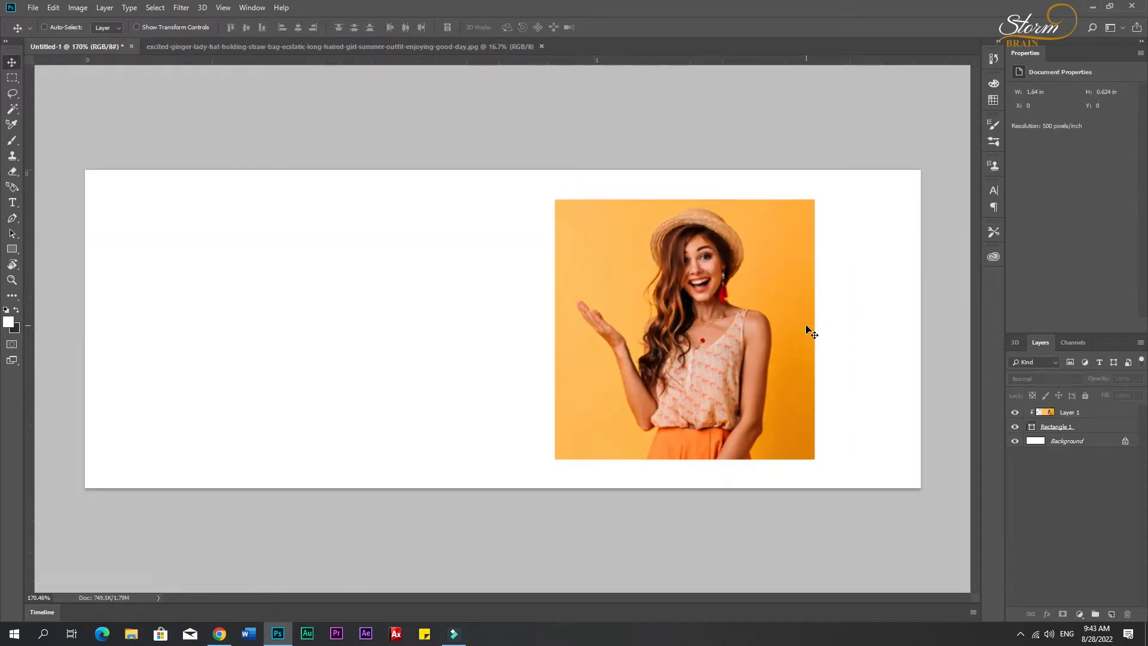
left_click(835, 303, "ctrl")
left_click(7, 323)
left_click(1065, 231)
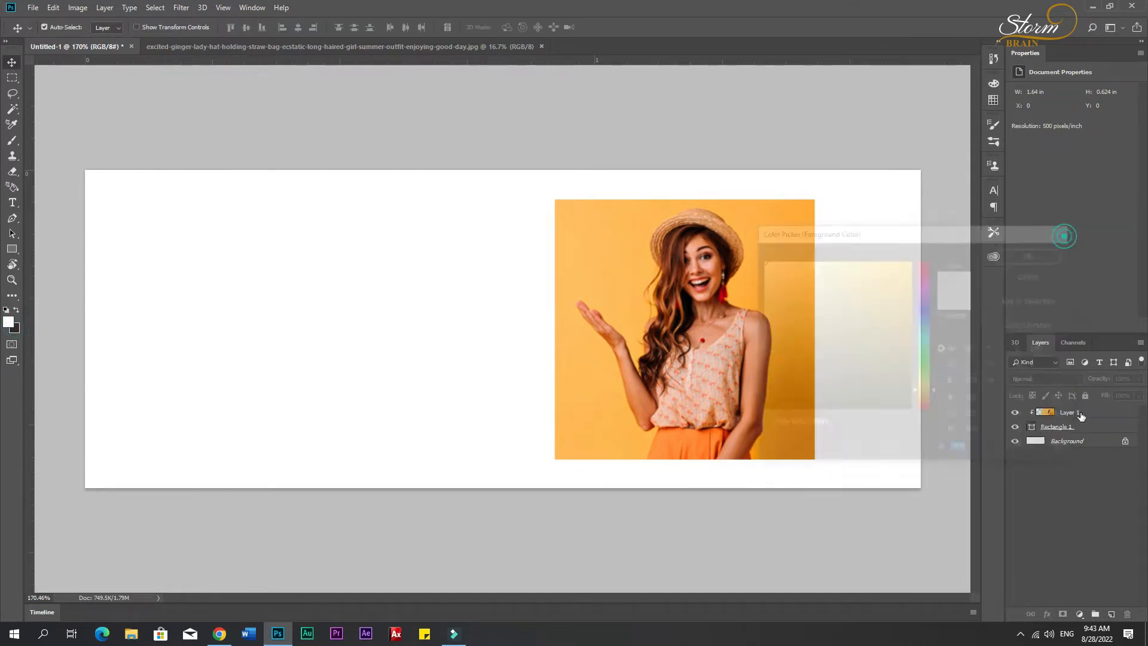
Unlock the Background layer and add a Gradient Overlay effect to it.
left_click(1071, 443)
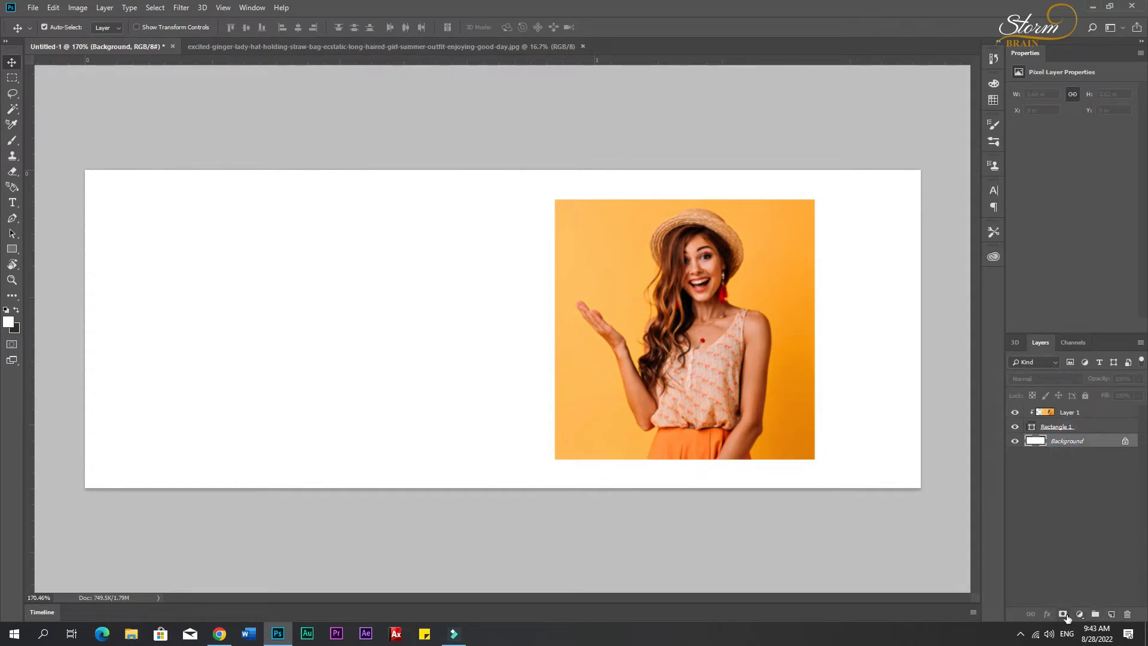
left_click(1125, 442)
left_click(1047, 614)
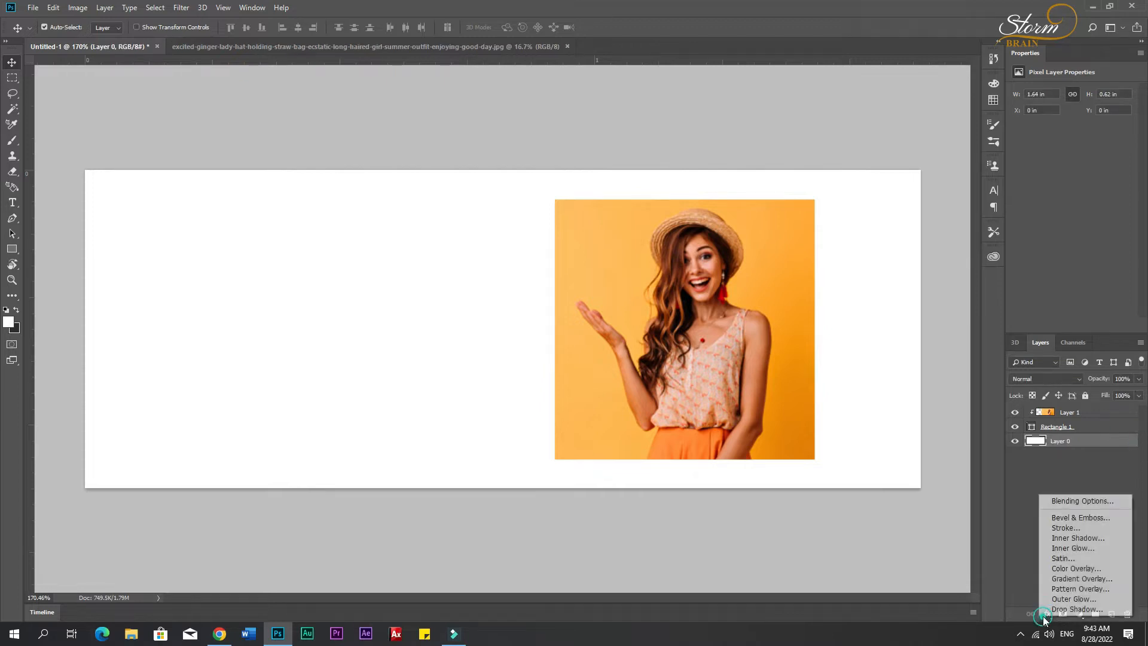
left_click(1062, 580)
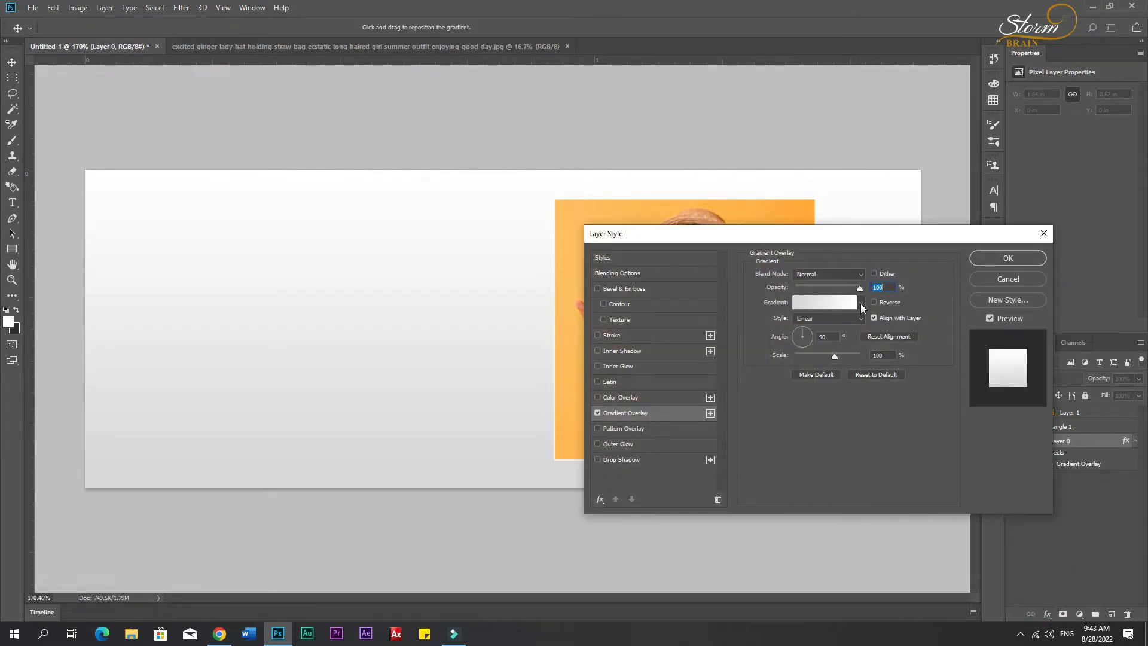
left_click(862, 304)
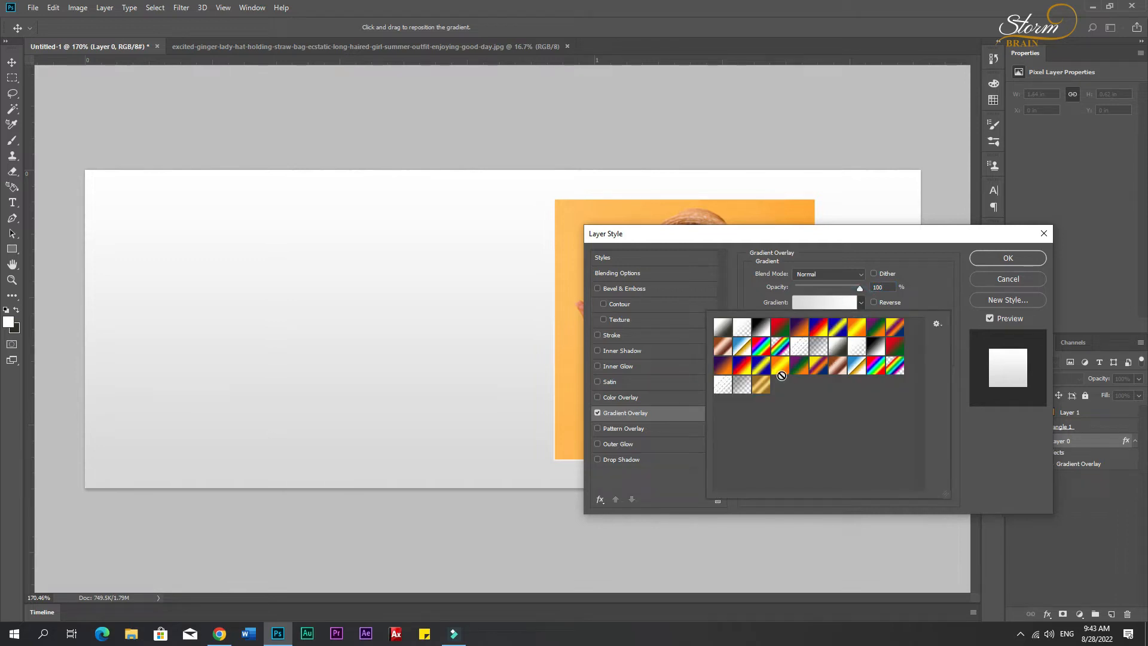
Set the overlay gradient's 0% colour stop to the orange sampled from the photo's backdrop.
left_click(841, 301)
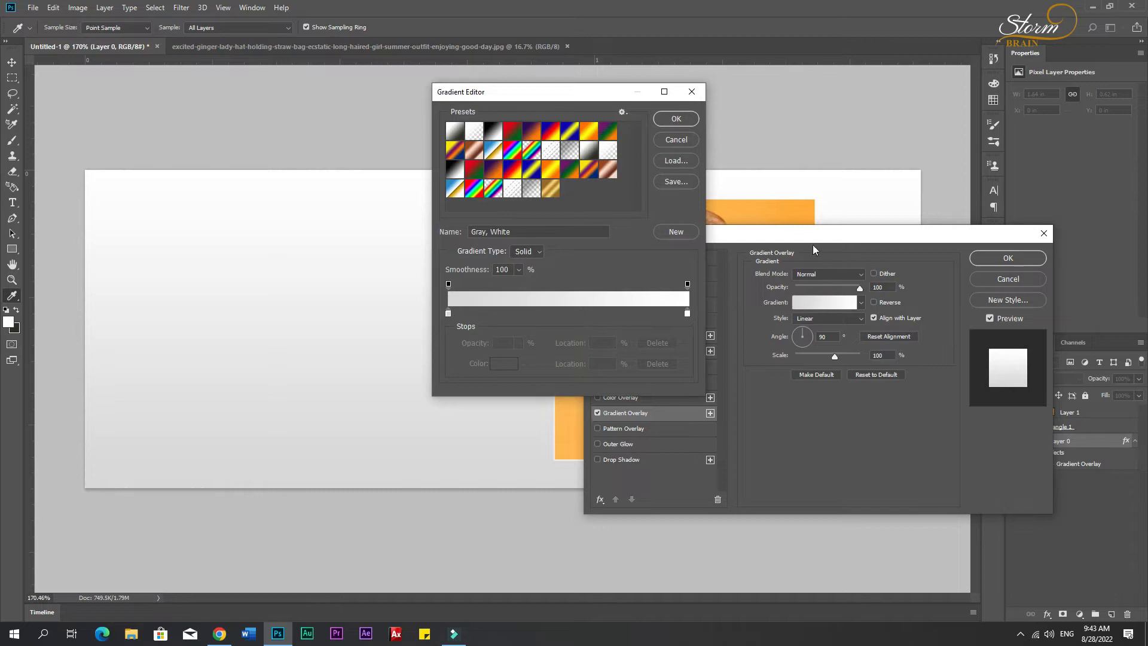
left_click(448, 314)
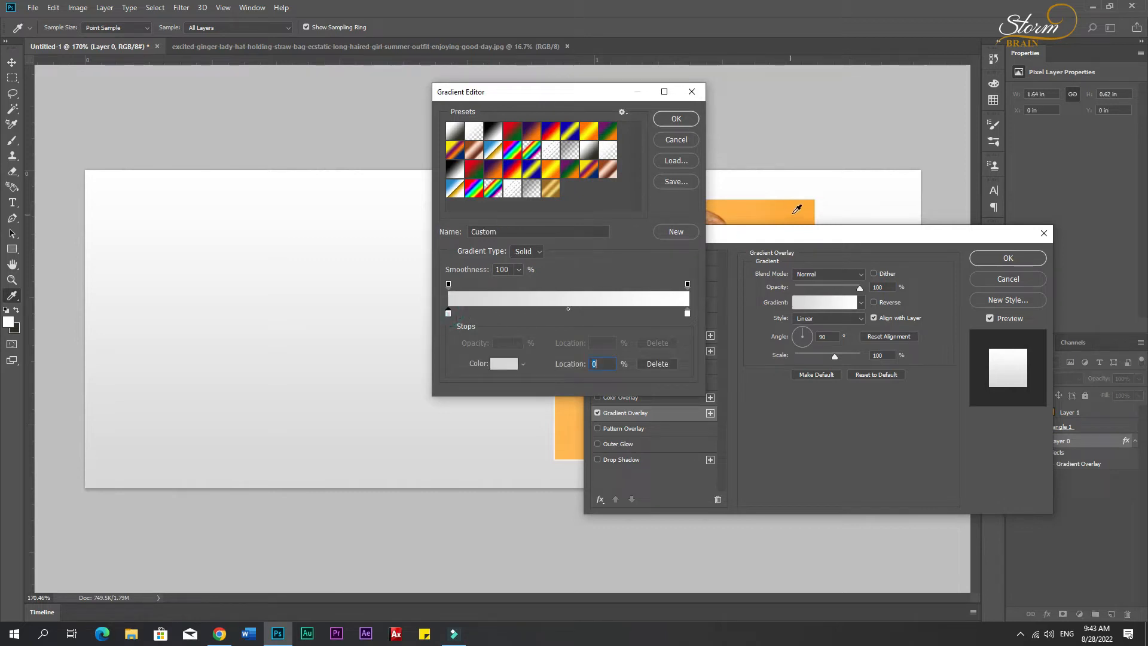
left_click(812, 205)
Set the gradient's 100% colour stop to light orange fec779 and apply the gradient overlay.
left_click(687, 313)
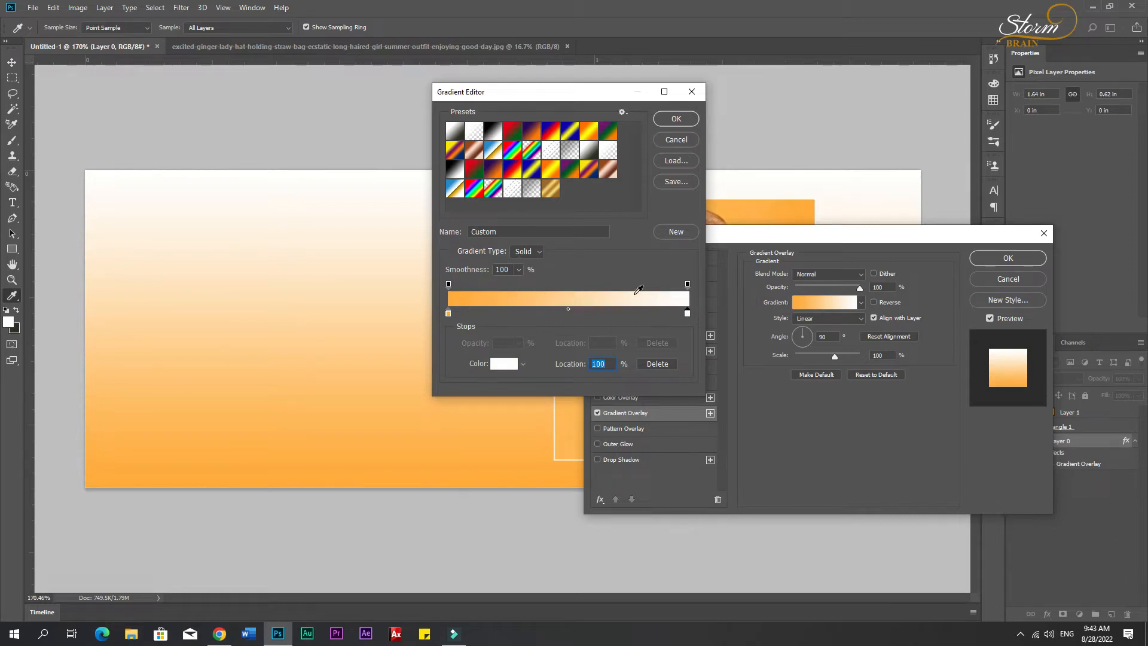
left_click(501, 364)
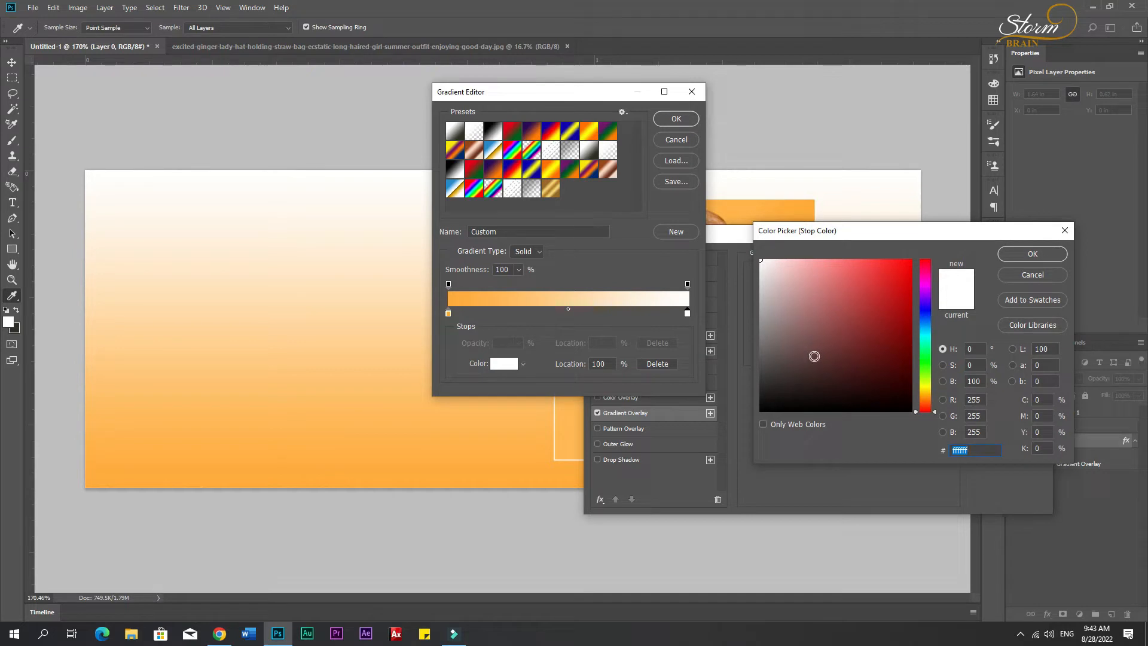
left_click(797, 217)
mouse_move(878, 264)
left_mouse_down()
mouse_move(839, 259)
mouse_move(850, 274)
left_mouse_up()
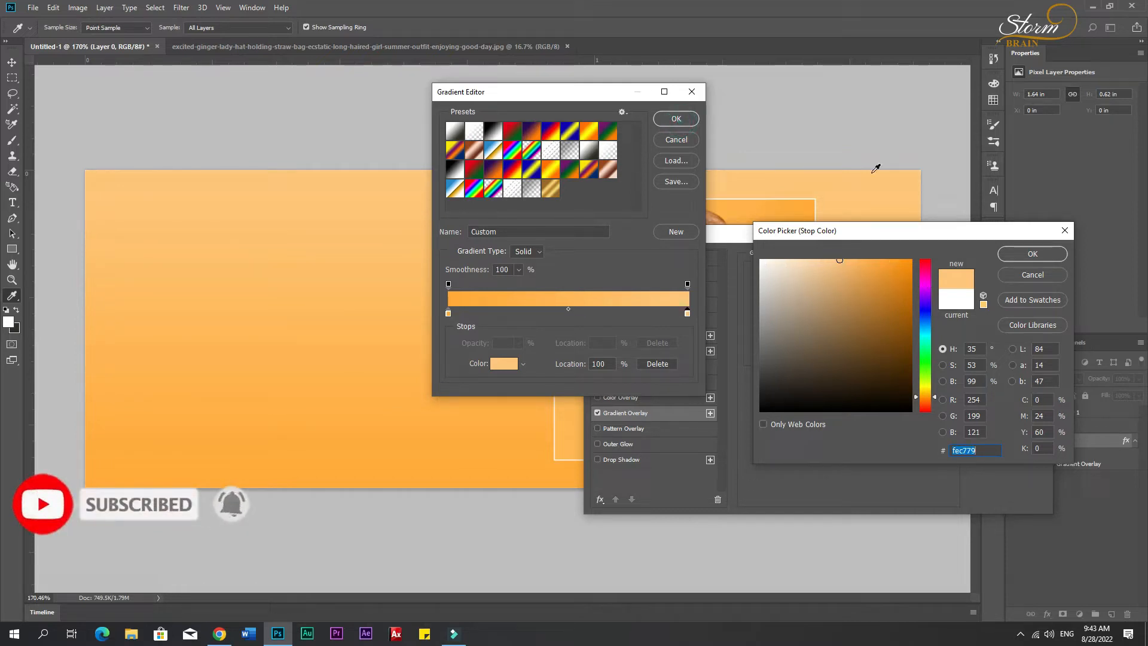
left_click(1034, 257)
left_click(677, 120)
left_click_drag(421, 295, 437, 250)
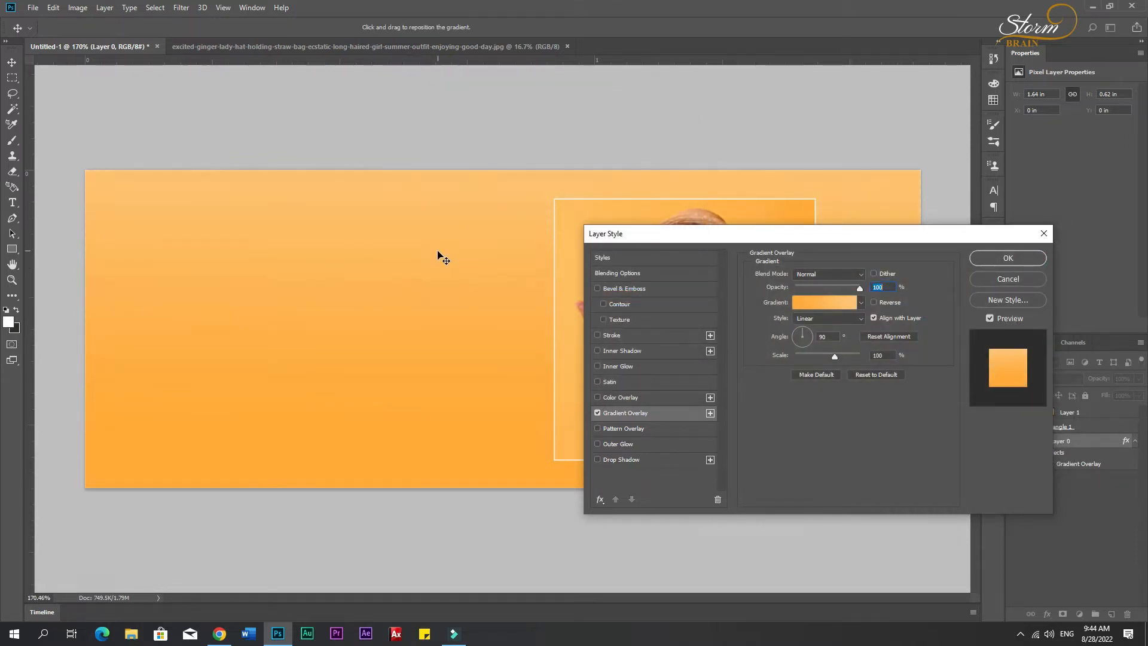
left_click(1003, 264)
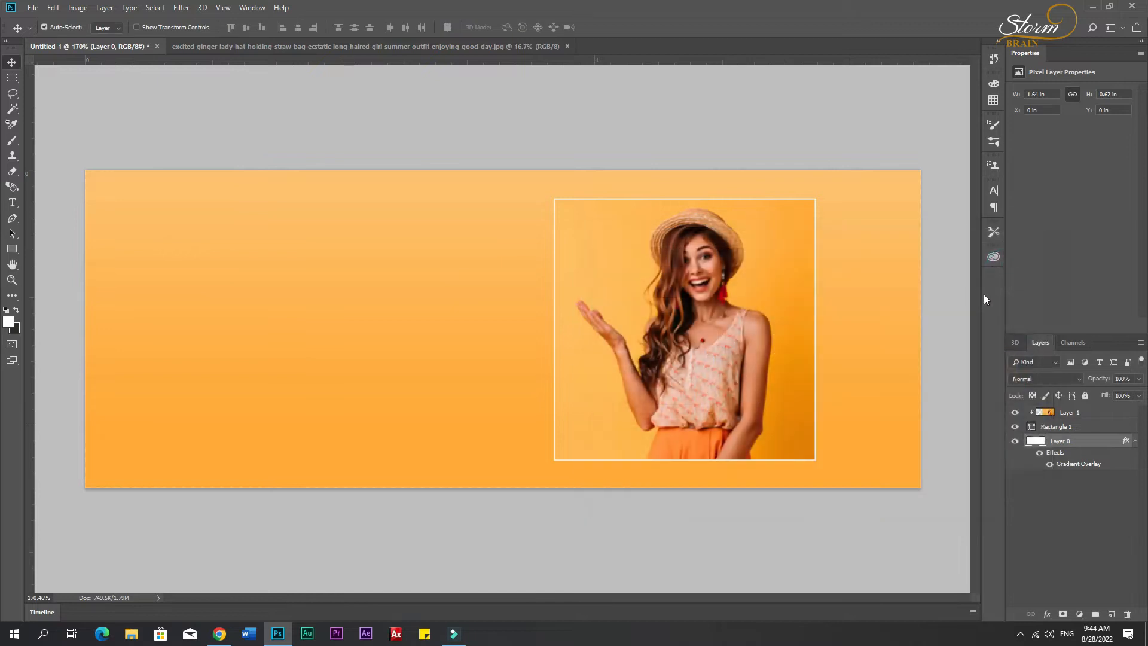
Set the Rectangle tool's stroke width to 5 px while the photo layer is selected.
left_click(1069, 413)
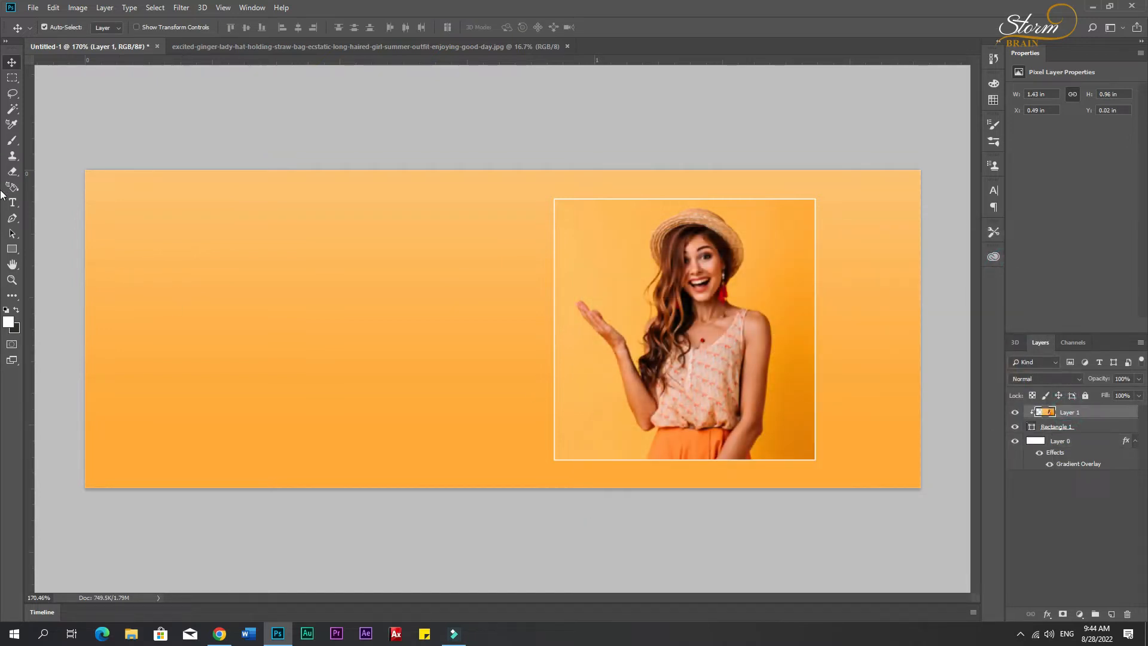
left_click(10, 249)
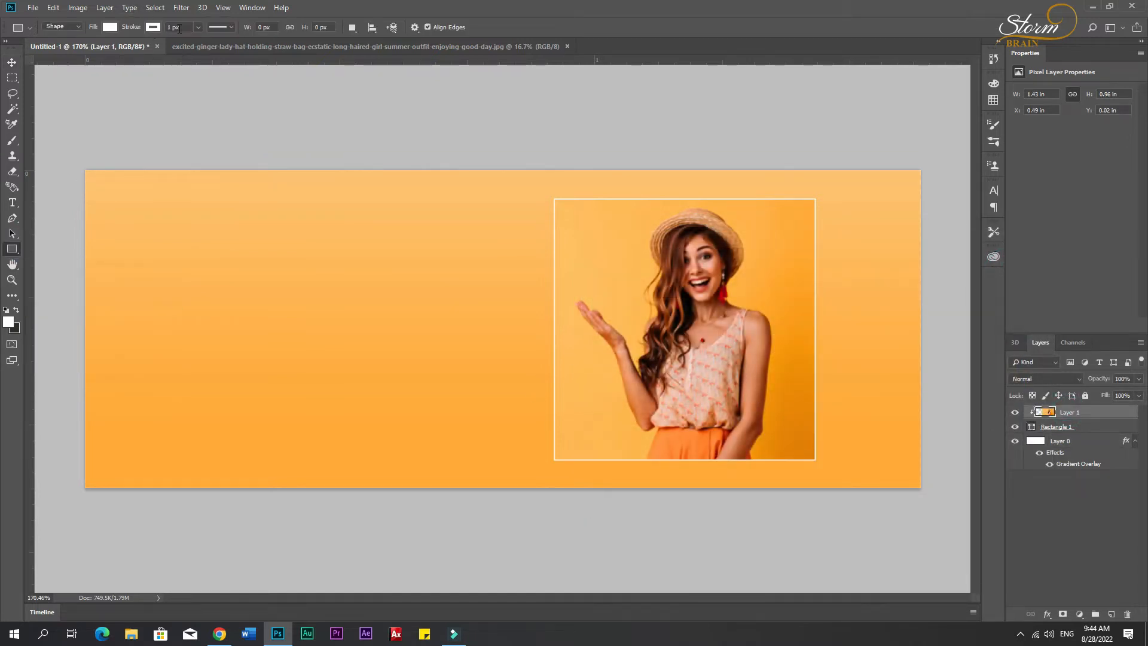
left_click(179, 27)
type("5")
key("Return")
Set the white stroke of the square framing the photo to 4 px and deselect its layer.
left_click(1083, 429)
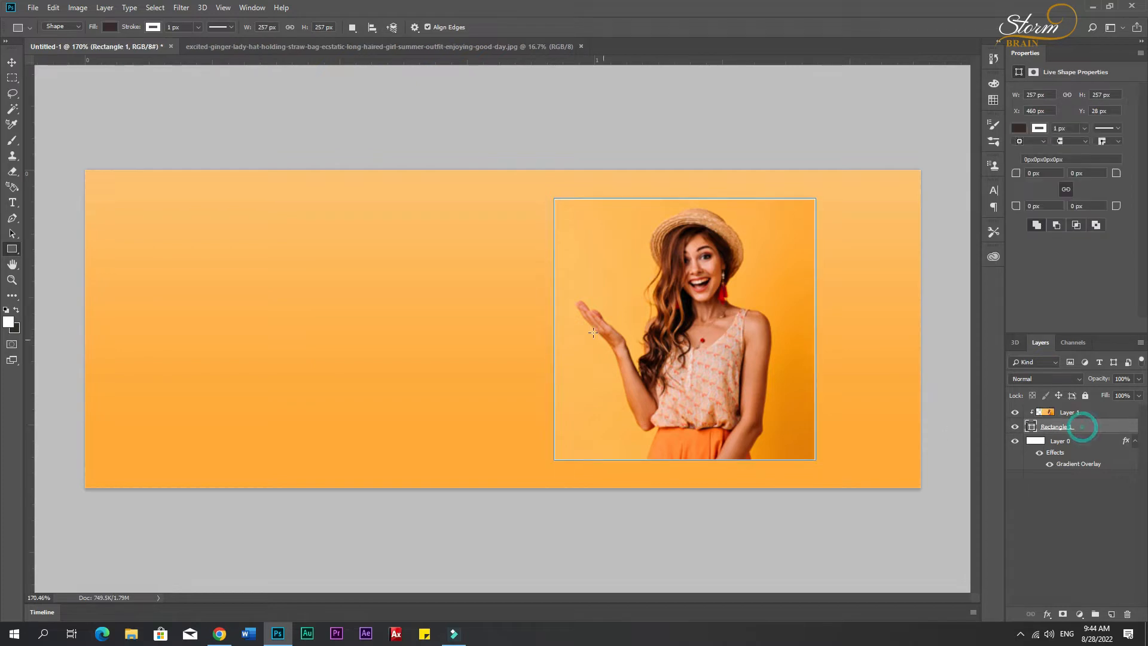
left_click(179, 27)
type("5")
key("Return")
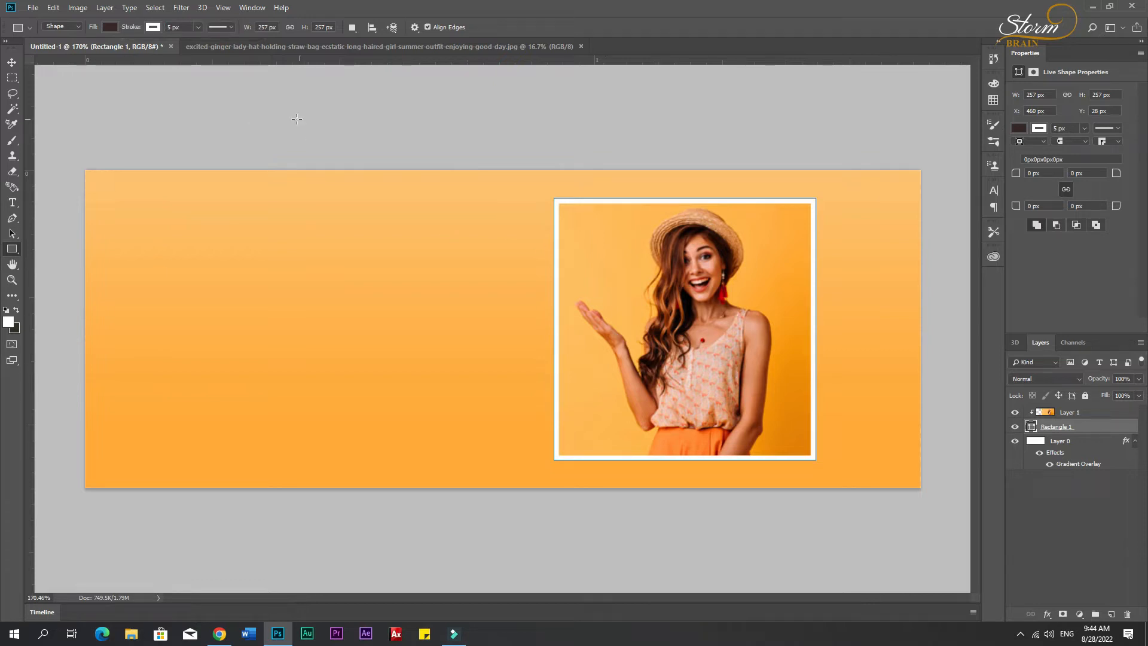
left_click(185, 27)
type("4")
key("Return")
left_click(12, 62)
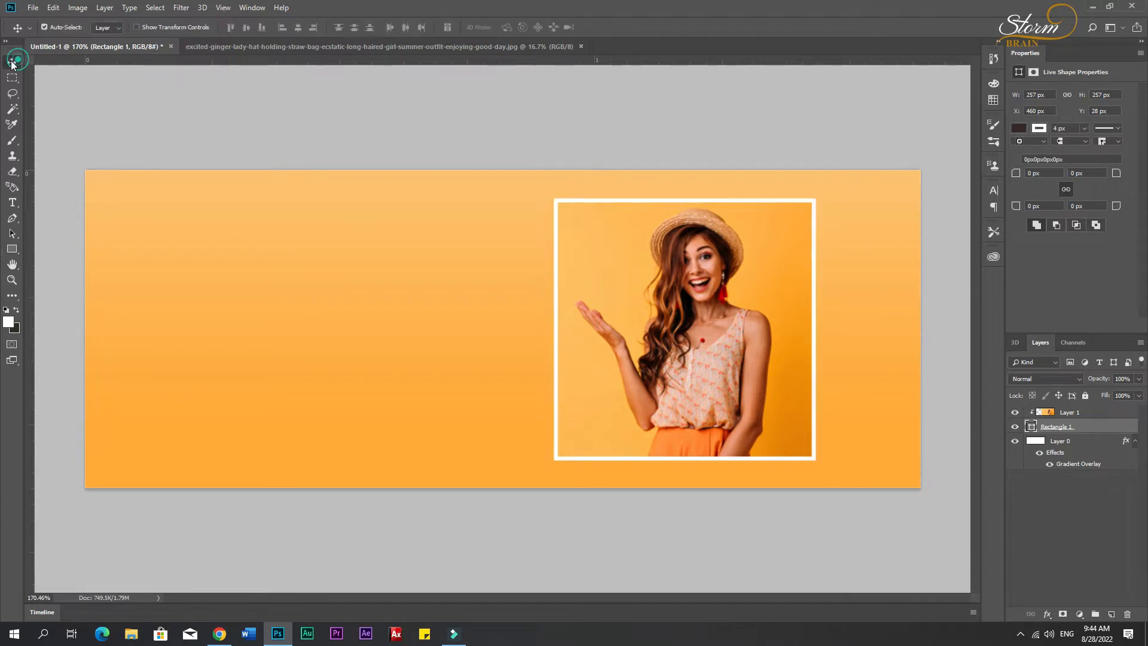
left_click(255, 130)
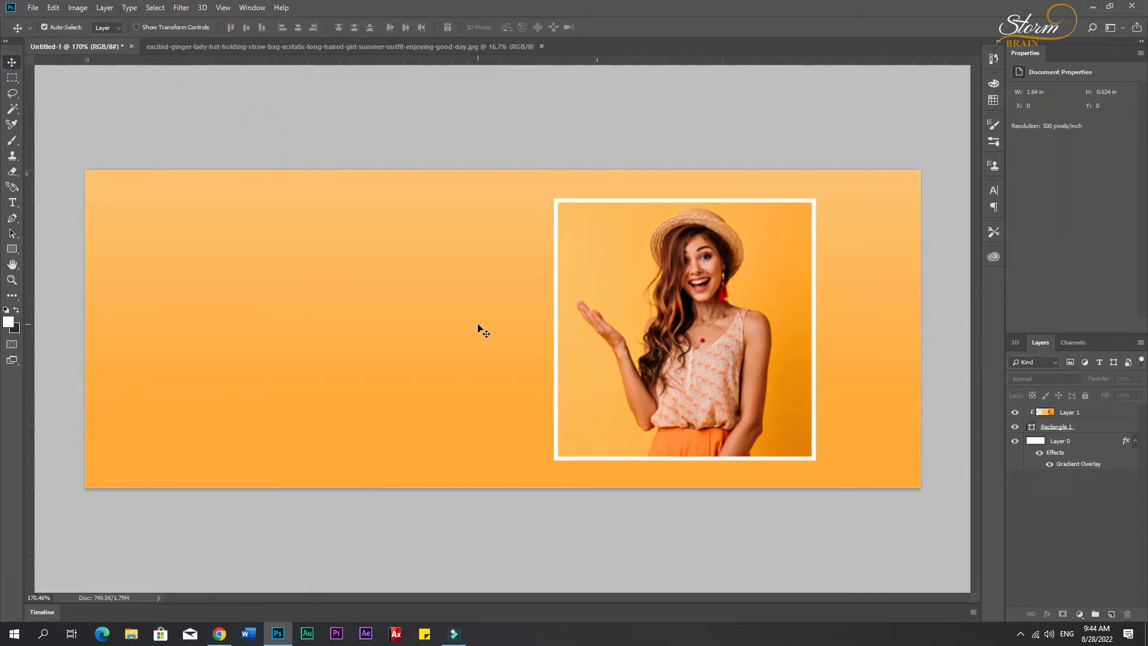
Add a new empty layer between the gradient background layer and the framed square.
left_click(1091, 448)
left_click(1113, 614)
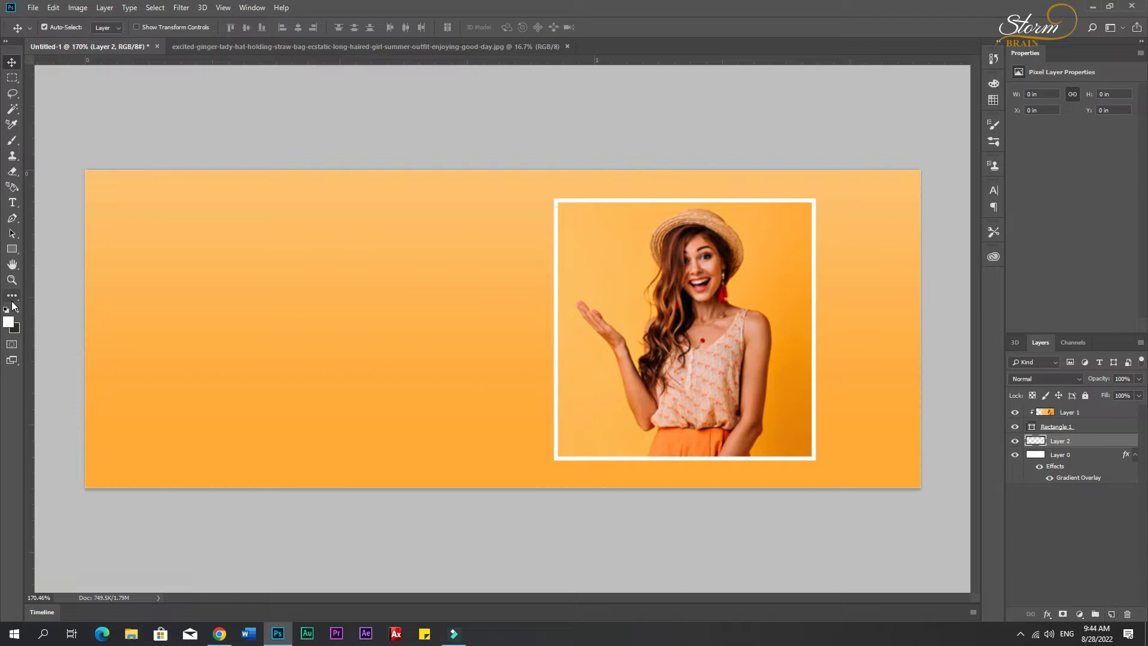
left_click(12, 250)
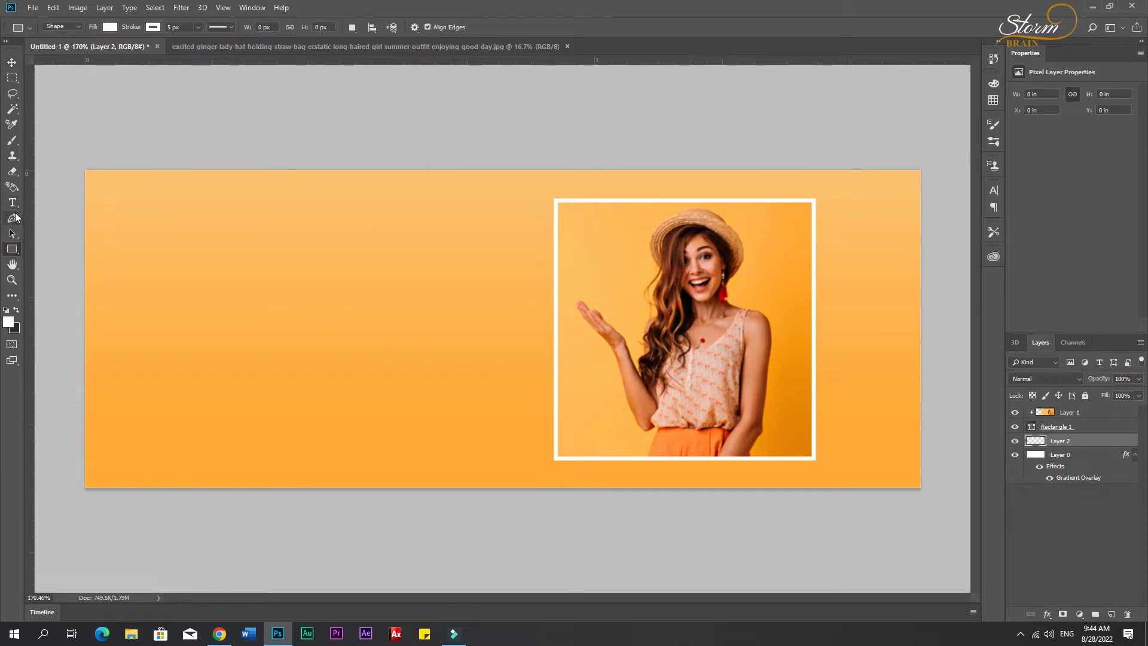
key("b")
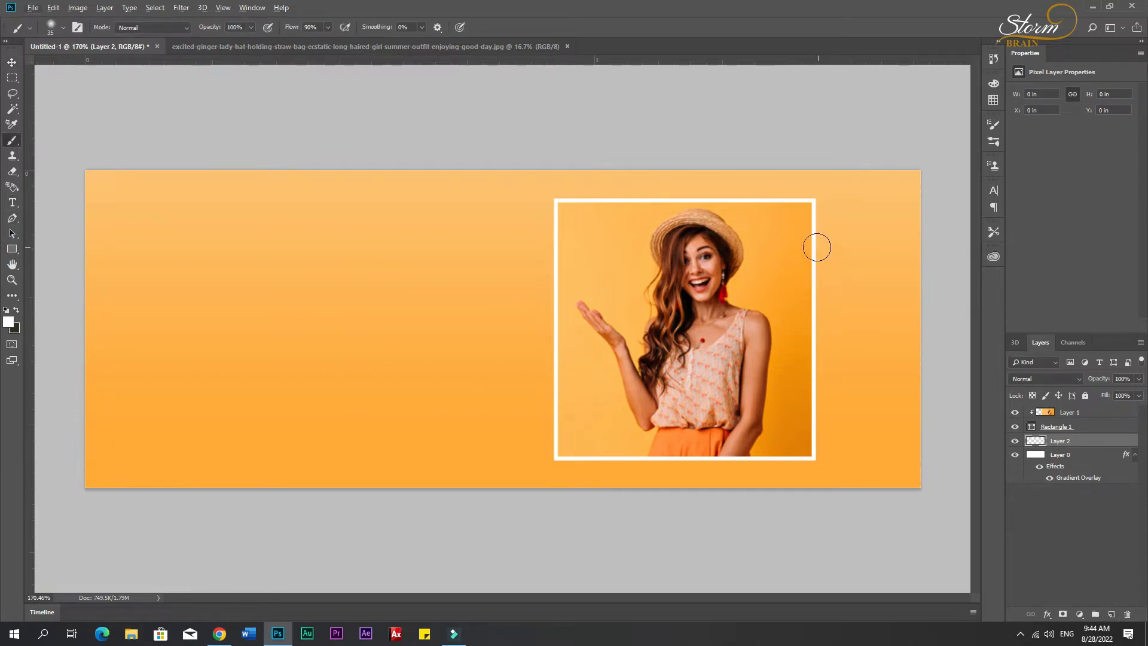
key("bracketright")
key("bracketright")
key("bracketright")
left_click(8, 322)
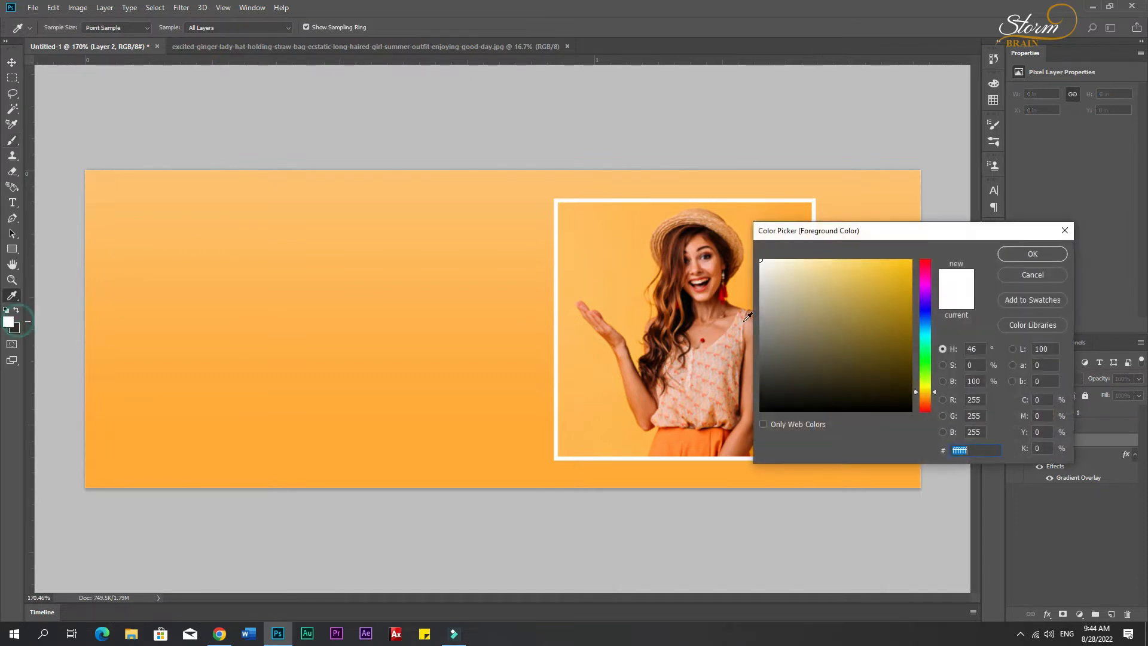
left_click(1033, 253)
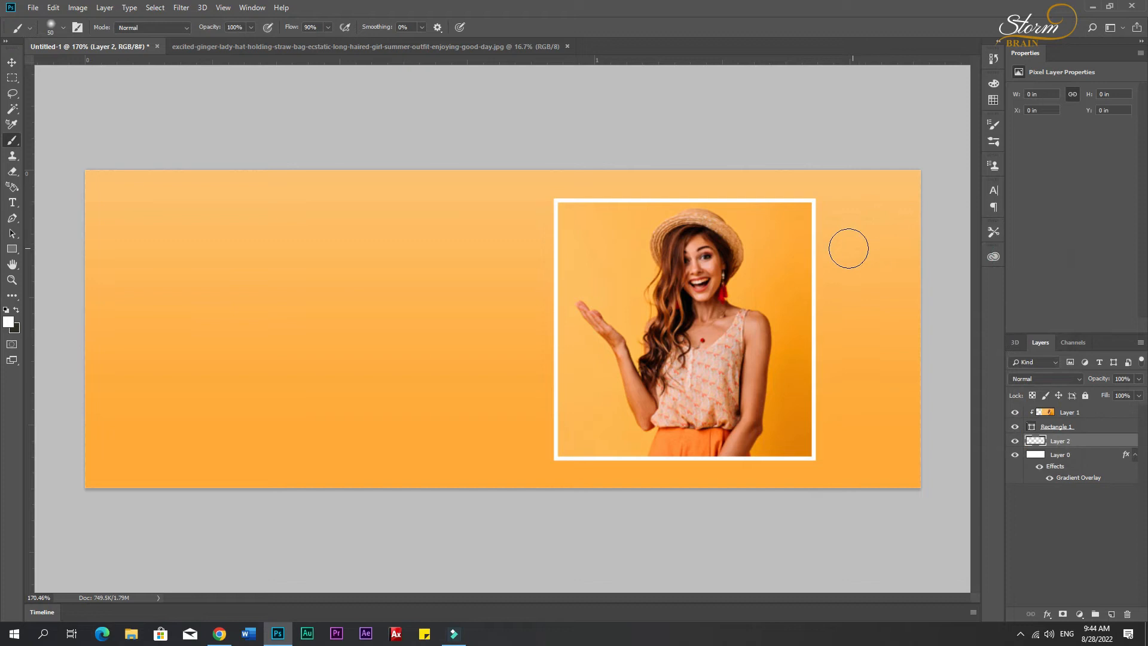
key("bracketright")
key("bracketright")
Draw a white circle about 56 px in diameter behind the right edge of the photo frame with the Ellipse tool.
left_click(17, 248)
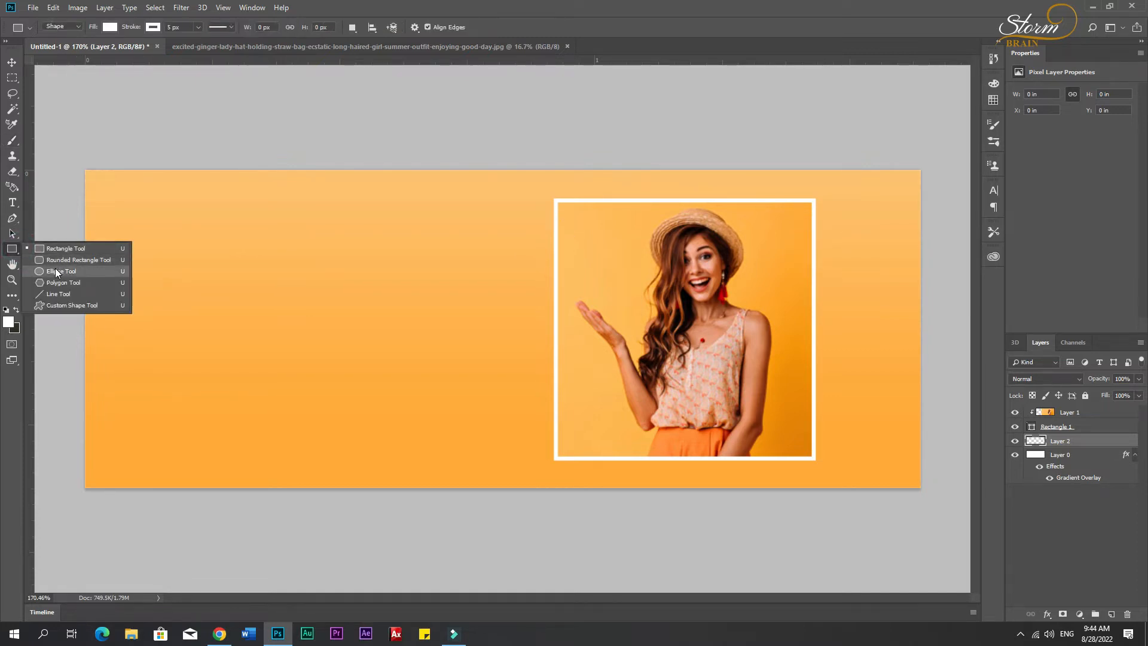
left_click(55, 268)
left_click_drag(783, 224, 841, 283)
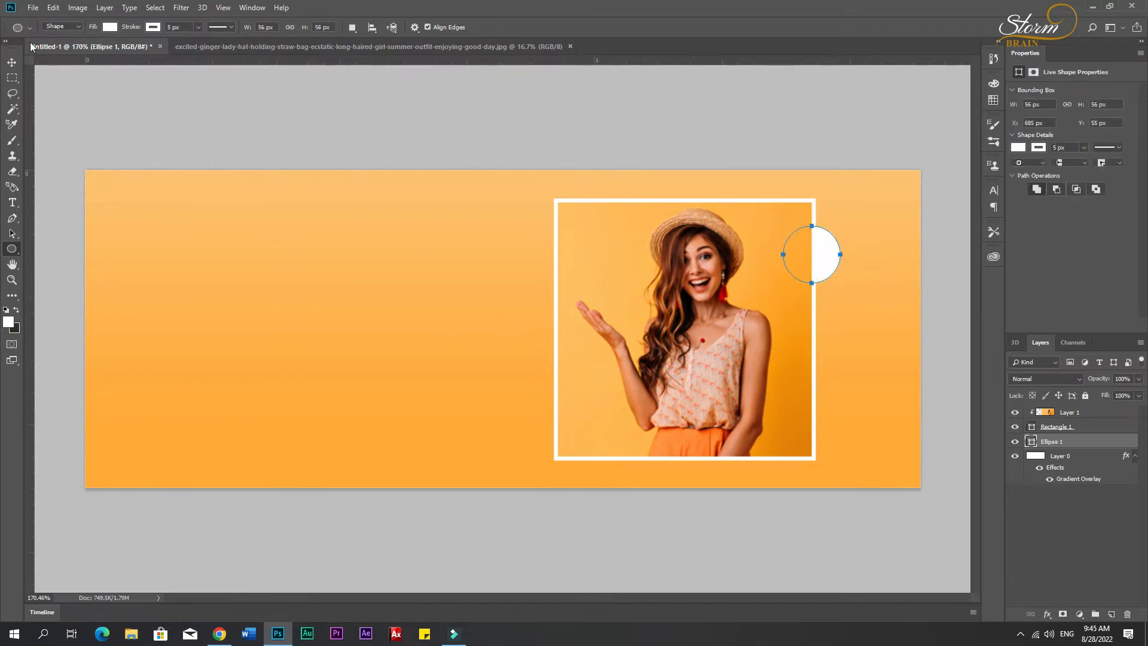
Scale the white circle down to 39 px and duplicate it three times in an even column along the frame's right edge.
left_click(13, 62)
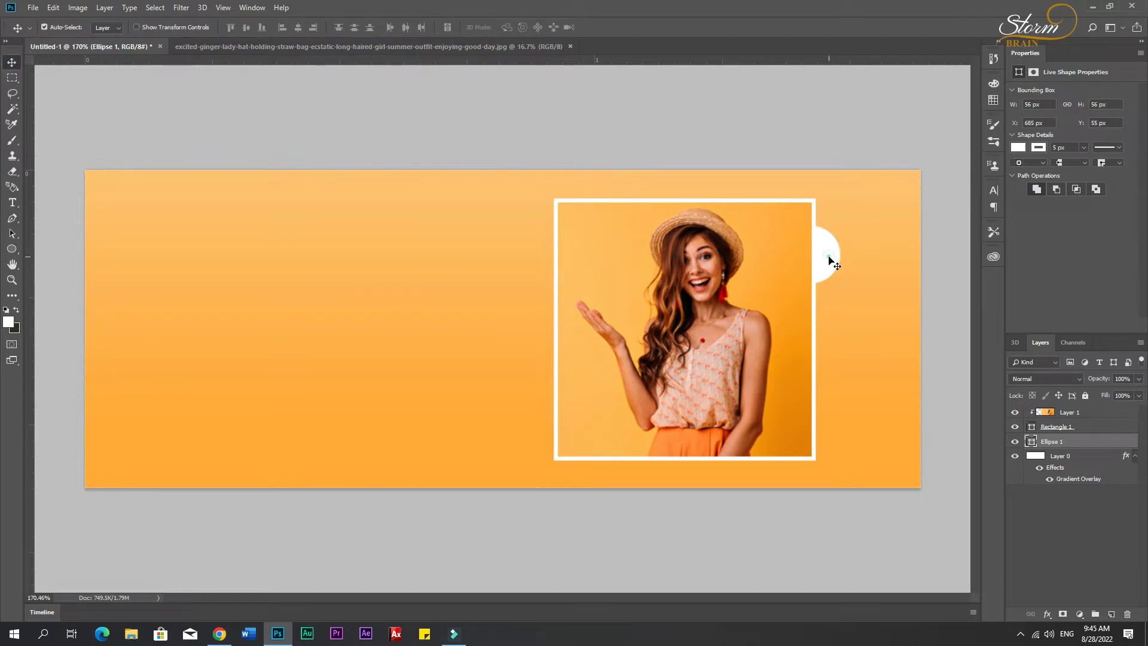
left_click_drag(829, 259, 835, 273)
key("ctrl+t")
key("Return")
left_click_drag(823, 256, 827, 438)
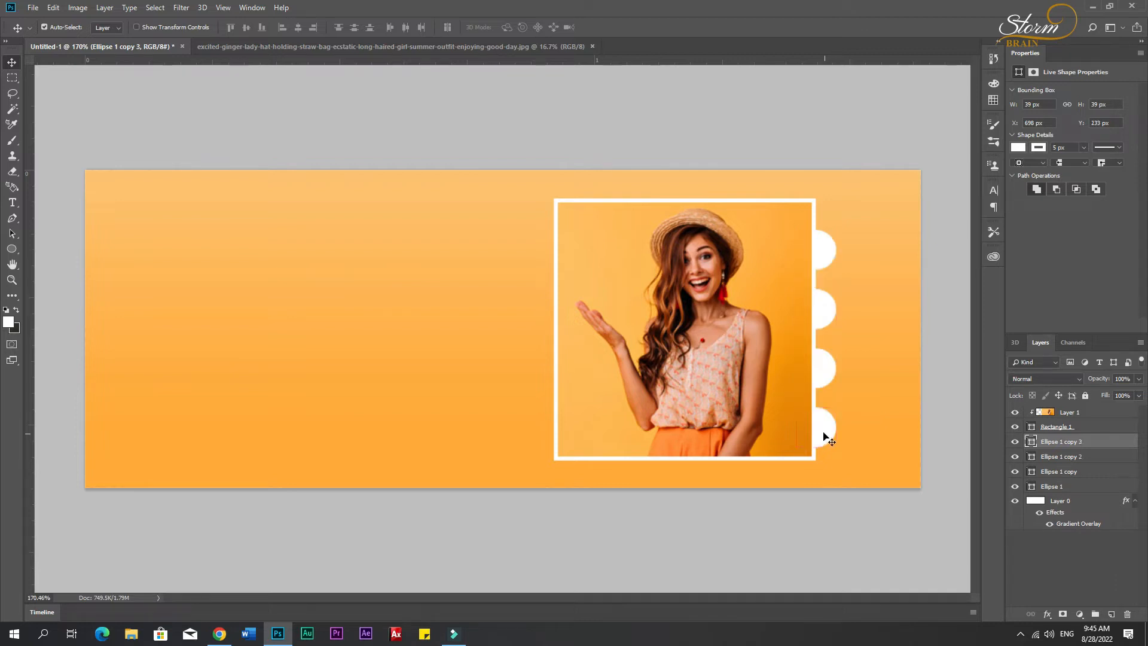
Enlarge the second circle from the top to about 57 px and replace the third circle with a copy of it.
left_click(829, 311)
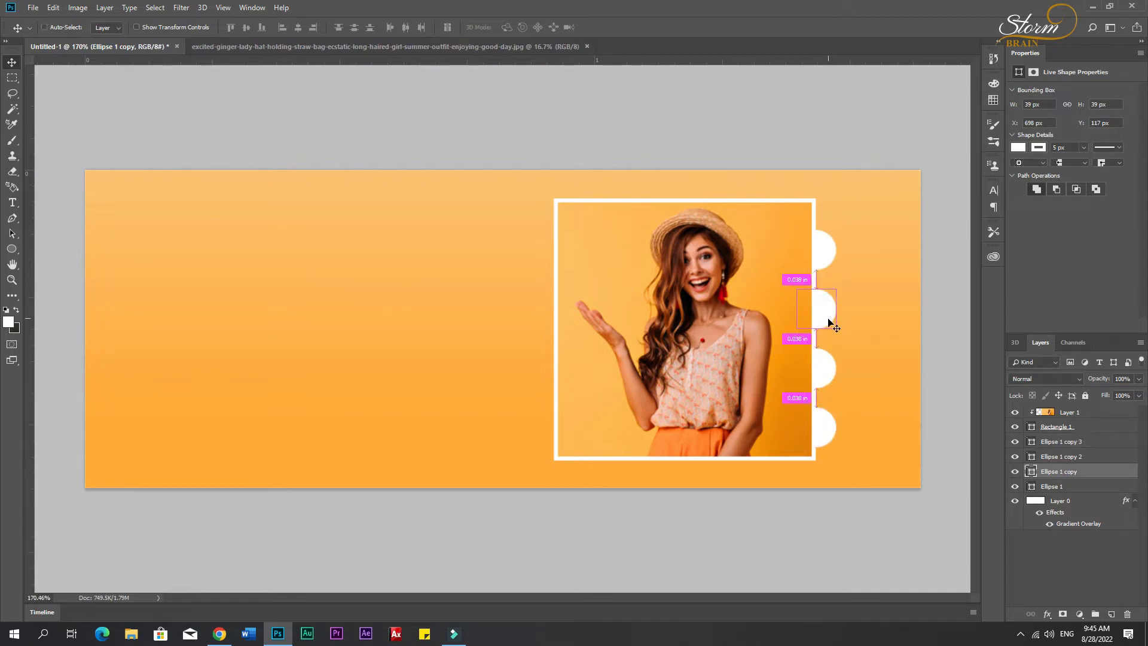
key("ctrl+t")
left_click_drag(838, 333, 829, 373)
key("Return")
key("ctrl+y")
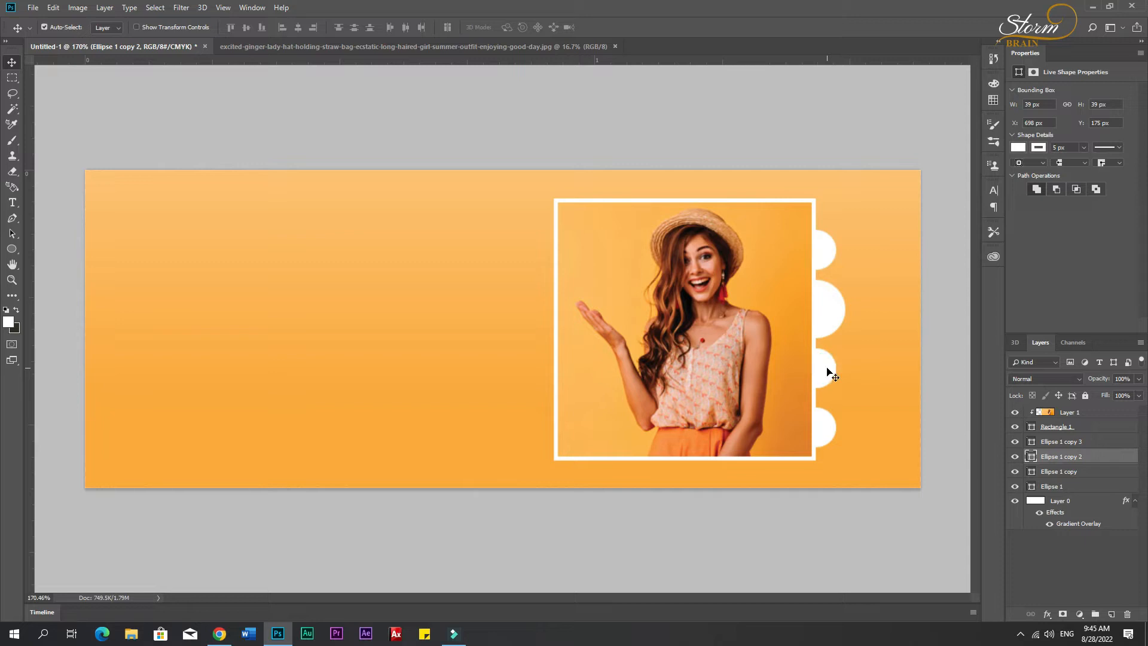
key("Delete")
left_click_drag(829, 328, 832, 392)
Shift the four circles upward individually to even out their vertical spacing along the frame's right edge.
mouse_move(826, 261)
left_mouse_down()
mouse_move(820, 223)
mouse_move(825, 243)
left_mouse_up()
left_click(826, 305)
left_click_drag(826, 305, 823, 281)
left_click_drag(823, 361, 824, 347)
left_click_drag(827, 427, 827, 419)
Select all four circles and move them together so the group's top sits at Y 46 px.
left_click(828, 359, "shift")
left_click(824, 290, "shift")
left_click(822, 233, "shift")
left_click_drag(822, 234, 827, 246)
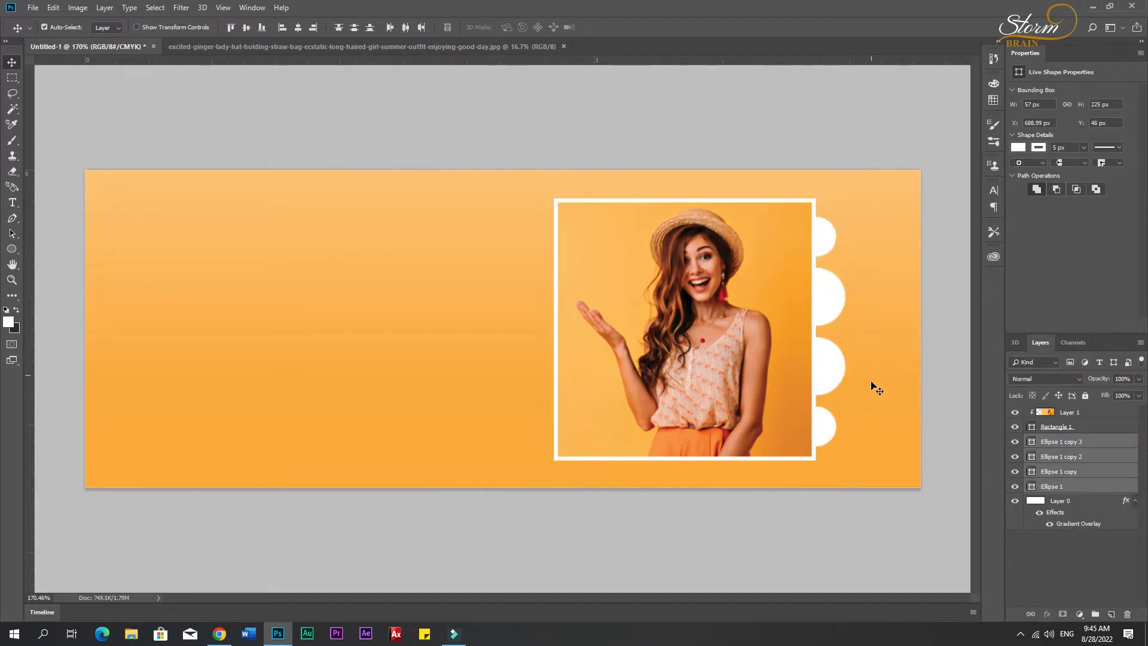
left_click(877, 425)
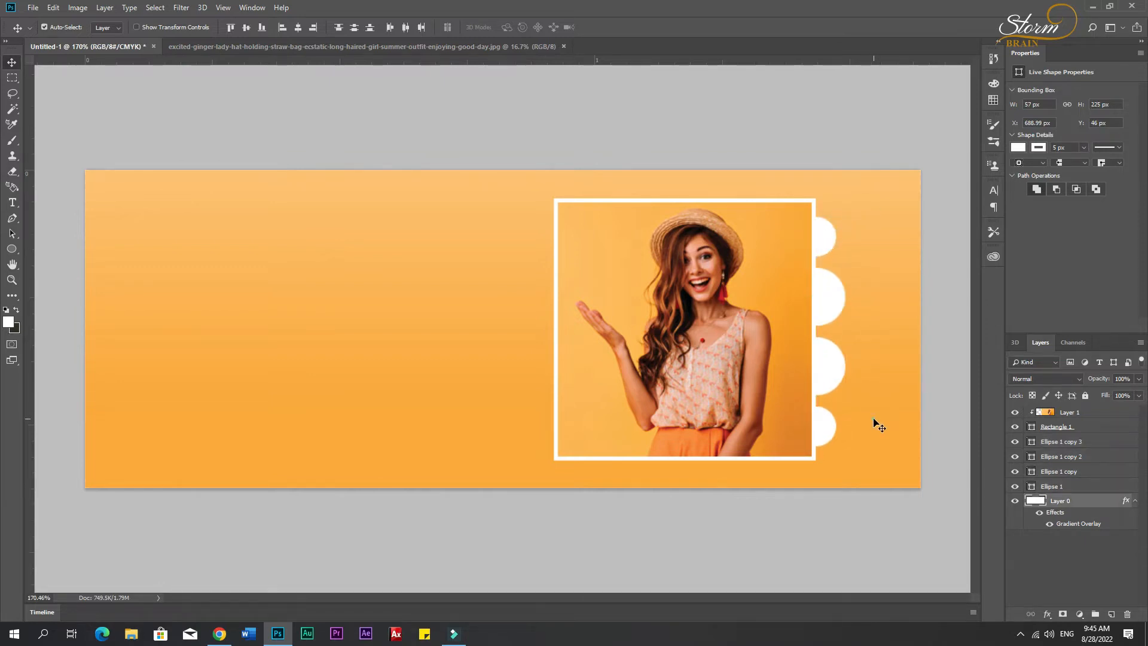
Duplicate the top 39 px circle half off the banner's right edge at X 808 px, and copy it three times down that edge.
left_click(826, 433)
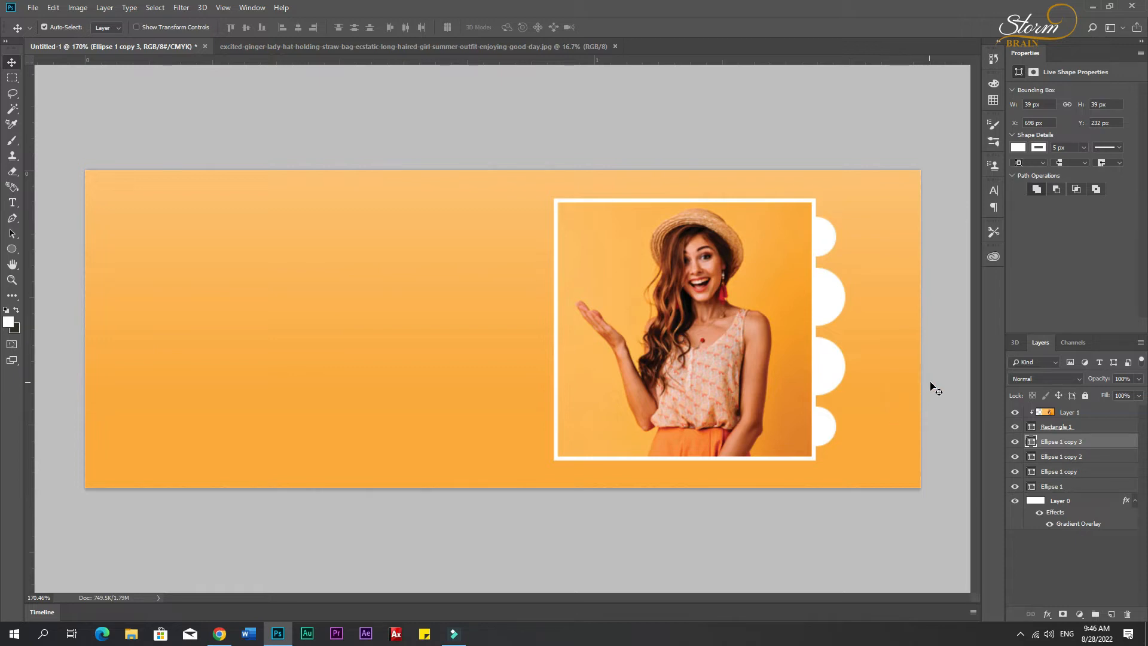
left_click(838, 305)
left_click(834, 246)
left_click_drag(834, 247, 915, 249)
key("Right")
key("Right")
key("Right")
key("Right")
key("Right")
key("Right")
key("Right")
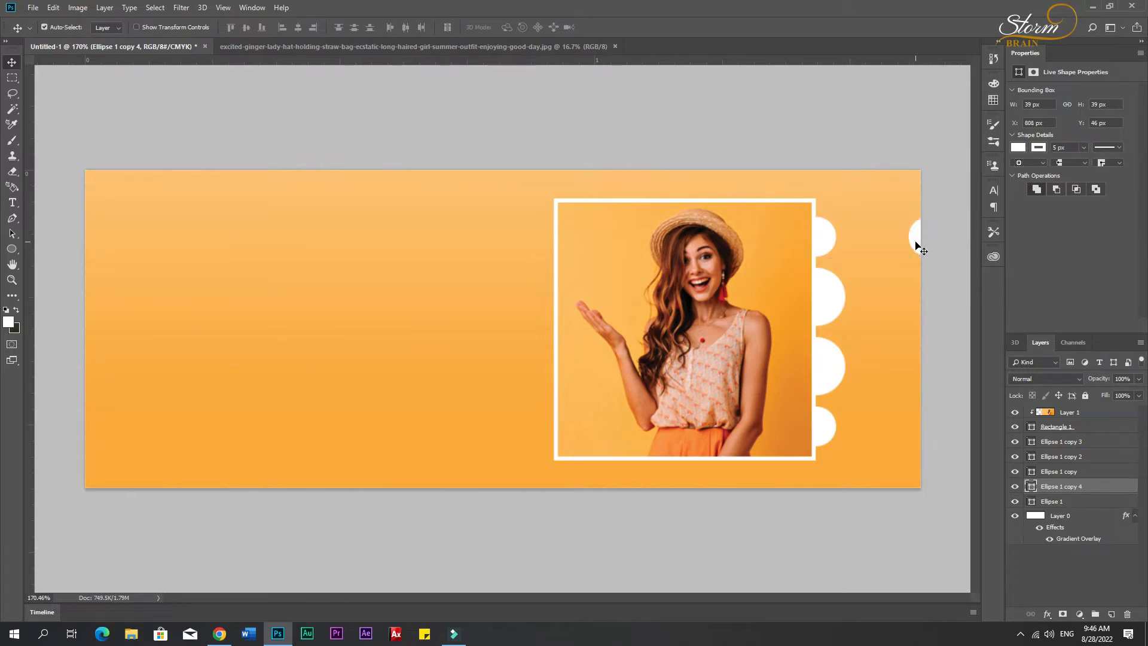
left_click_drag(916, 241, 917, 436)
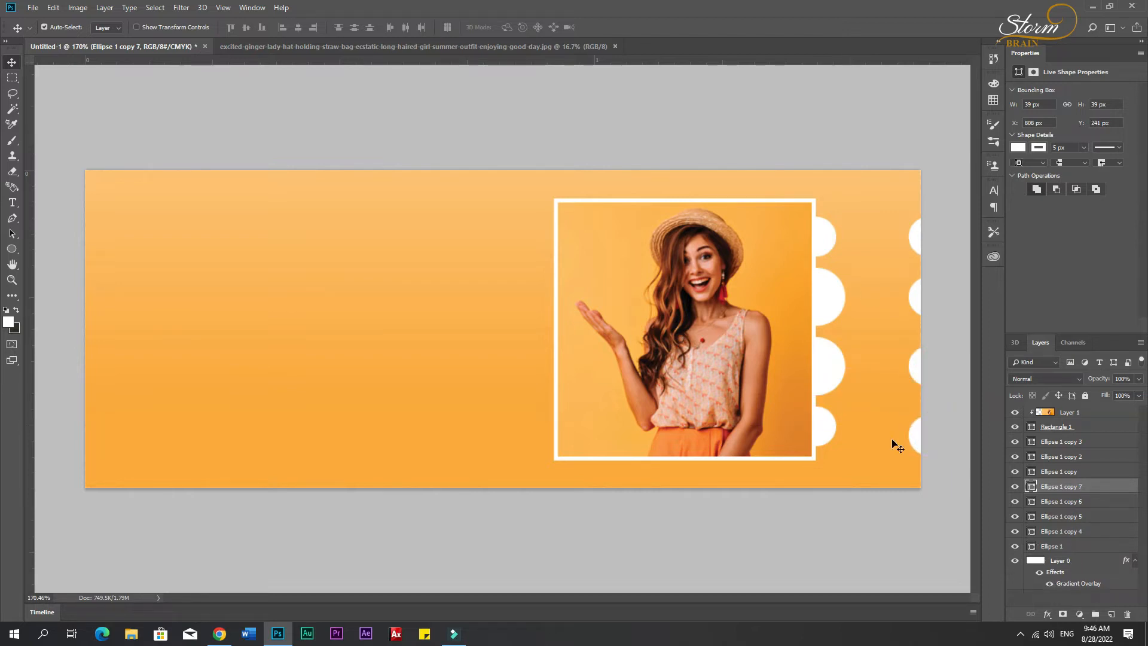
Select the photo, its frame and the four adjoining circles, and move them together about 35 px to the right.
left_click_drag(835, 146, 673, 494)
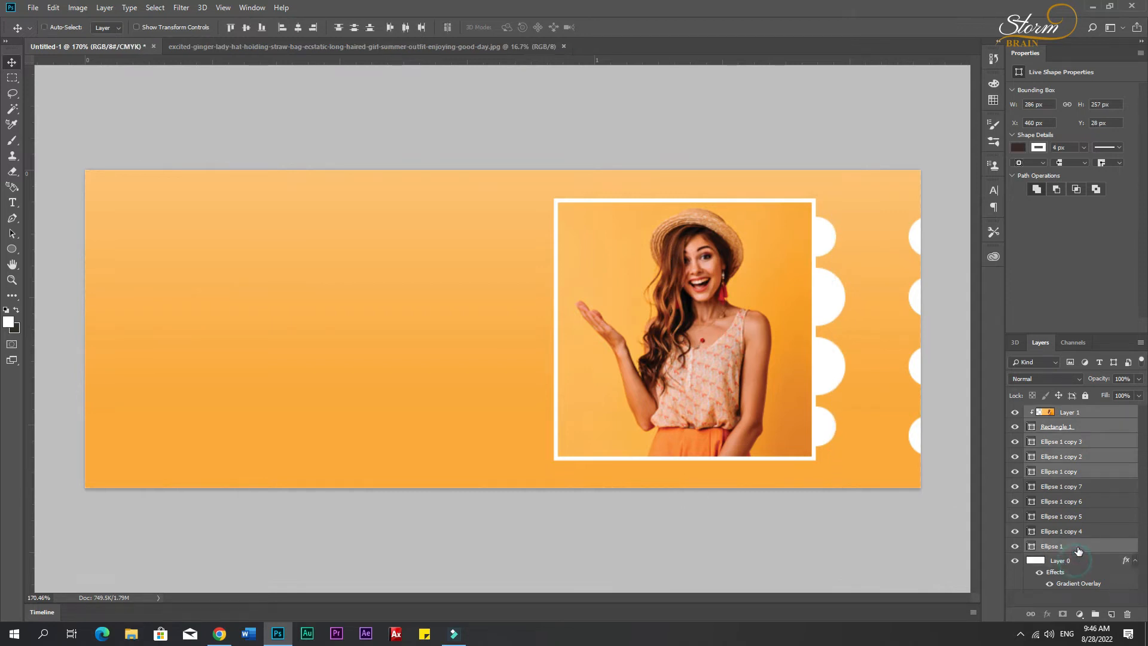
left_click(1056, 546, "ctrl")
key("ctrl+t")
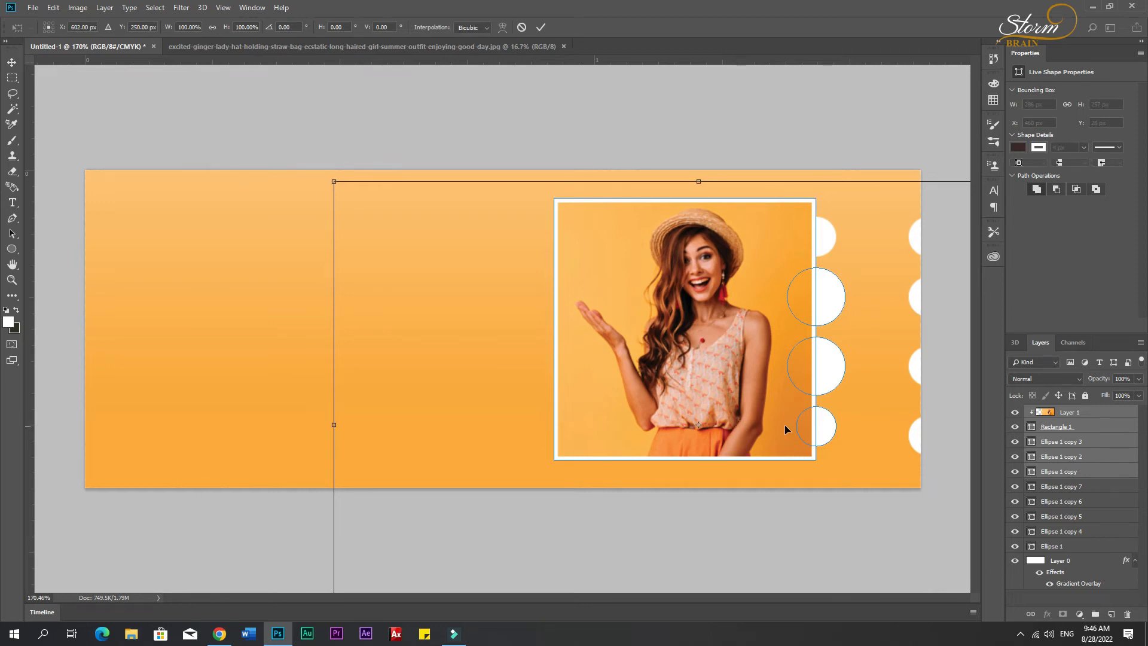
key("Return")
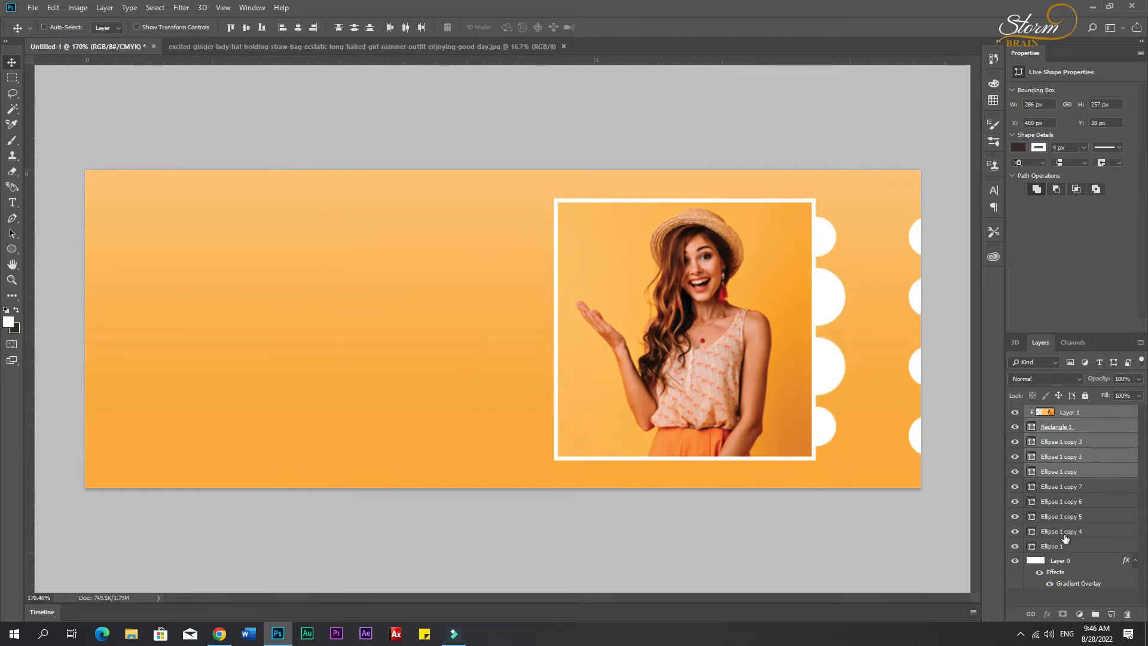
left_click(1064, 547, "ctrl")
left_click_drag(725, 395, 762, 394)
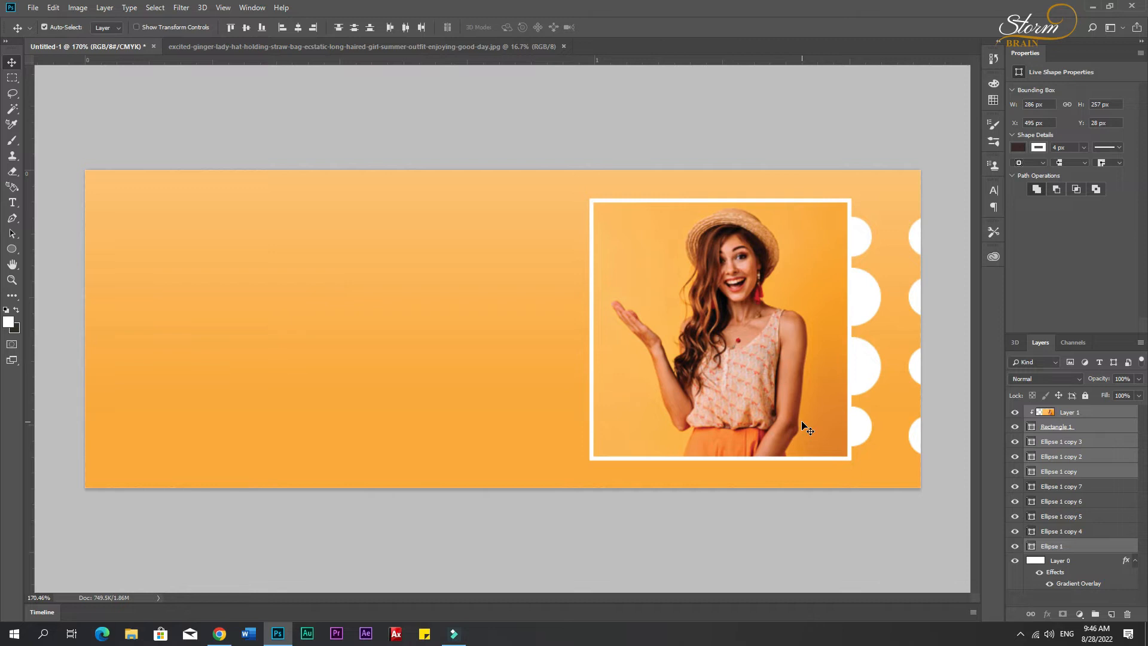
Nudge the selected photo, frame and circles back left to X 480 px.
key("Left")
key("Left")
key("Left")
key("Left")
key("Left")
key("Left")
key("Left")
key("Left")
key("Left")
key("Left")
key("Left")
key("Left")
key("Left")
key("Left")
key("Left")
key("Left")
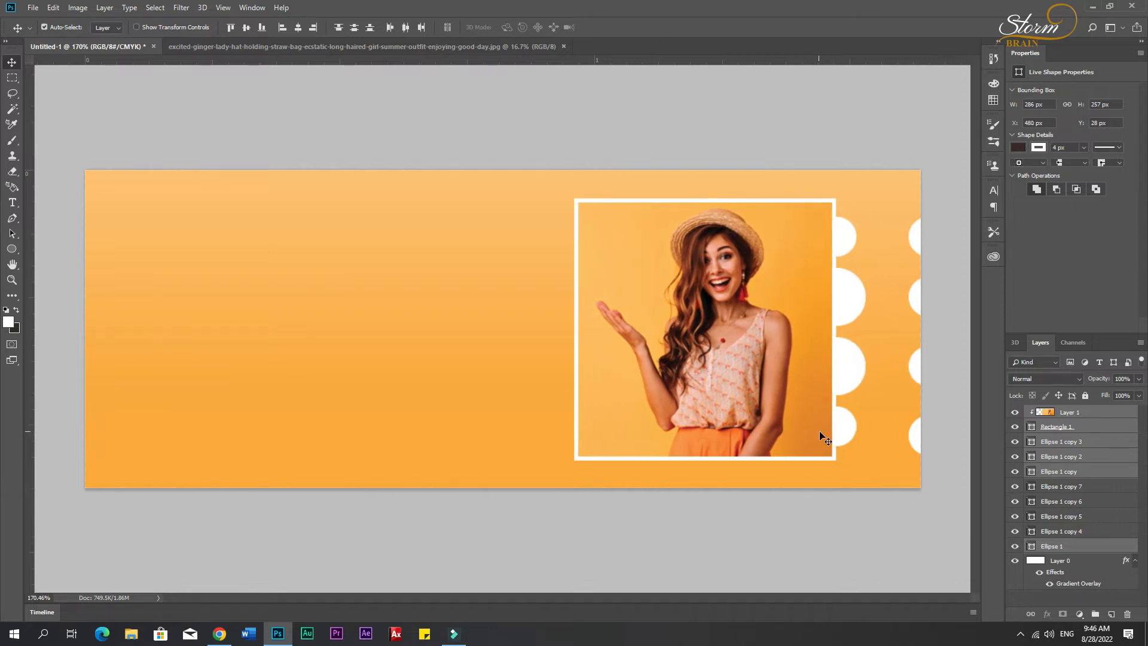
Duplicate the lowest circle beside the frame to just below the frame and scale the copy down to 14 px.
left_click_drag(860, 446, 786, 476)
key("ctrl+t")
key("Return")
Duplicate the 14 px dot and place the two dots below the frame's lower-right corner at X 776, Y 280 and X 709, Y 294 px.
key("ctrl")
left_click_drag(889, 478, 884, 458)
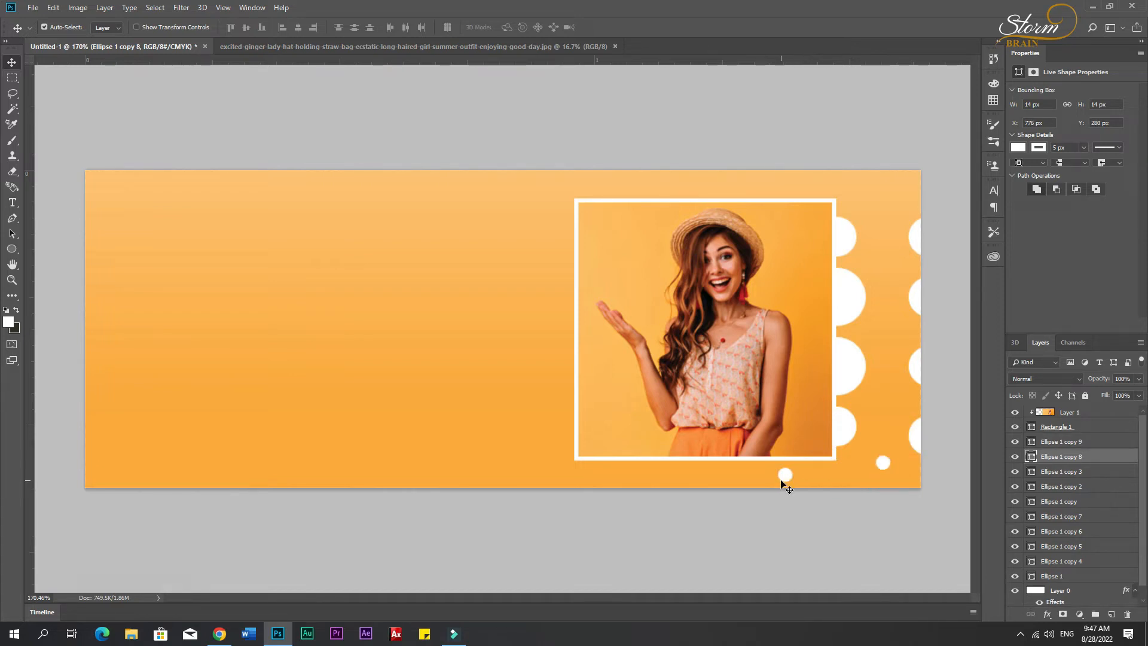
left_click_drag(783, 477, 812, 478)
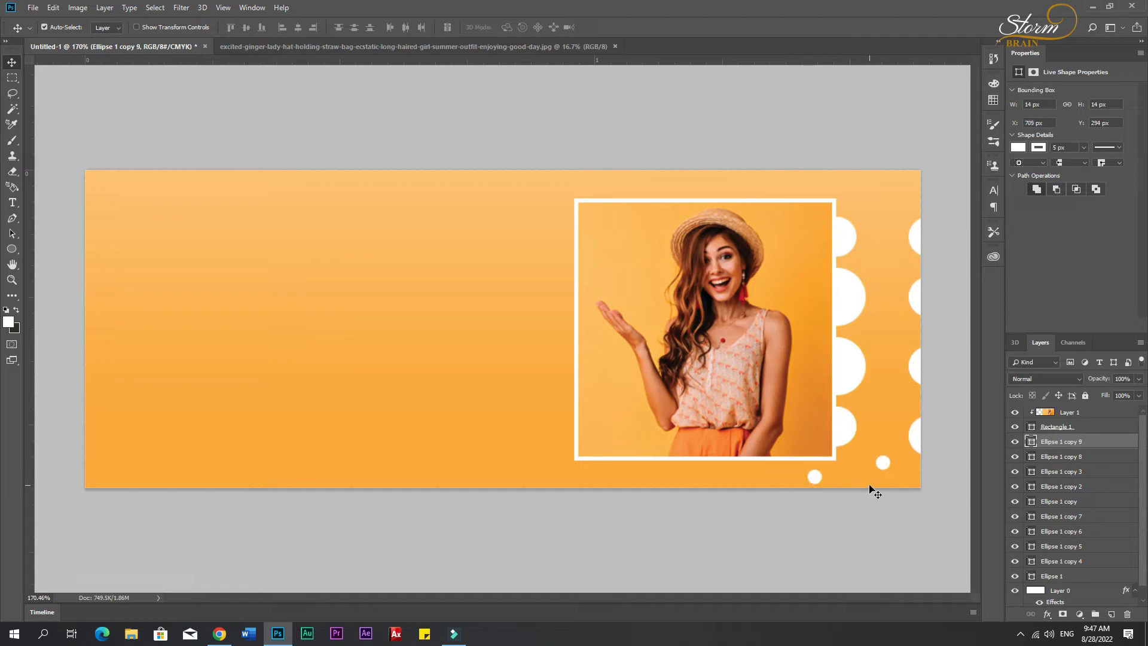
left_click(861, 516)
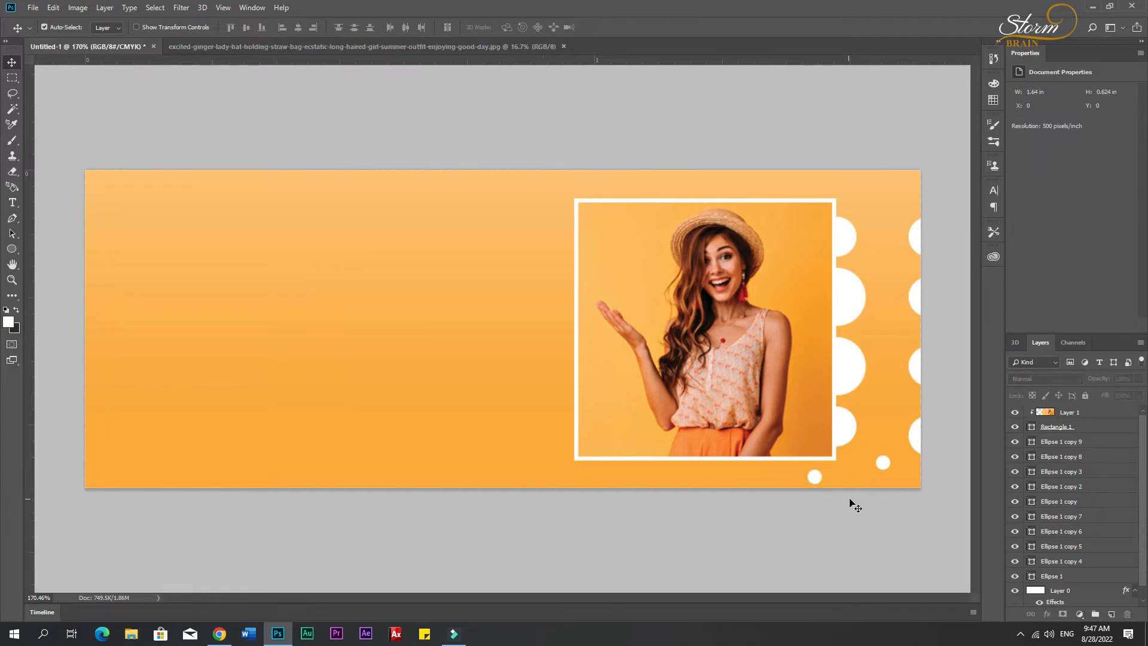
Select both small dots and duplicate them to the area above the frame's upper-right corner.
left_click(883, 464)
left_click(815, 477, "shift")
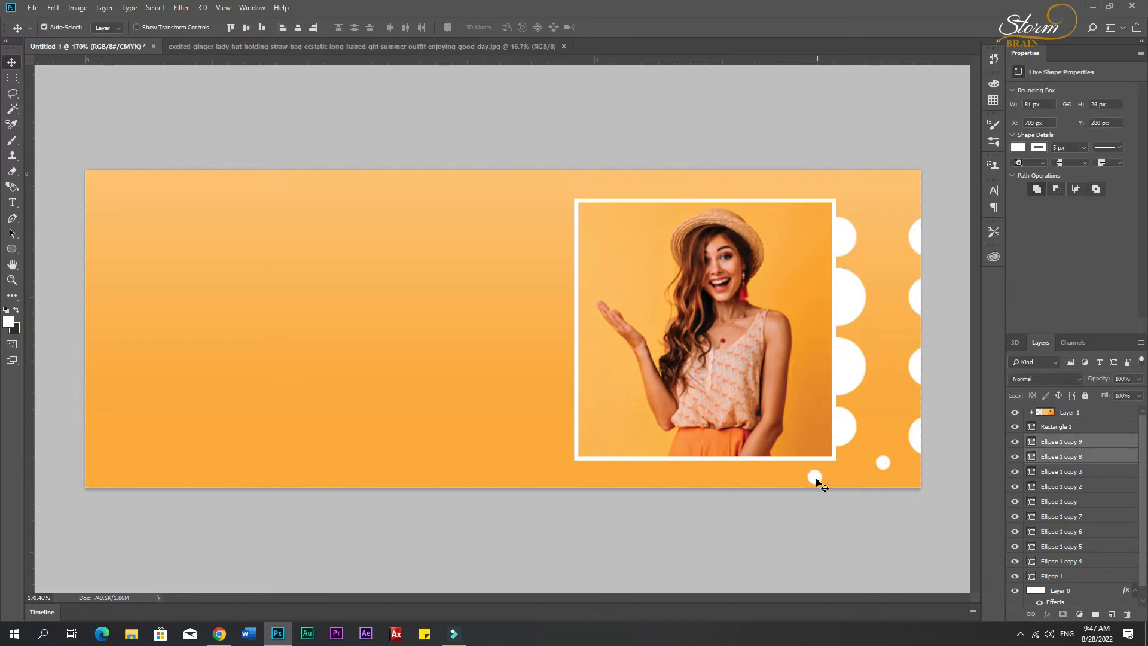
left_click_drag(815, 479, 801, 194)
left_click(808, 191)
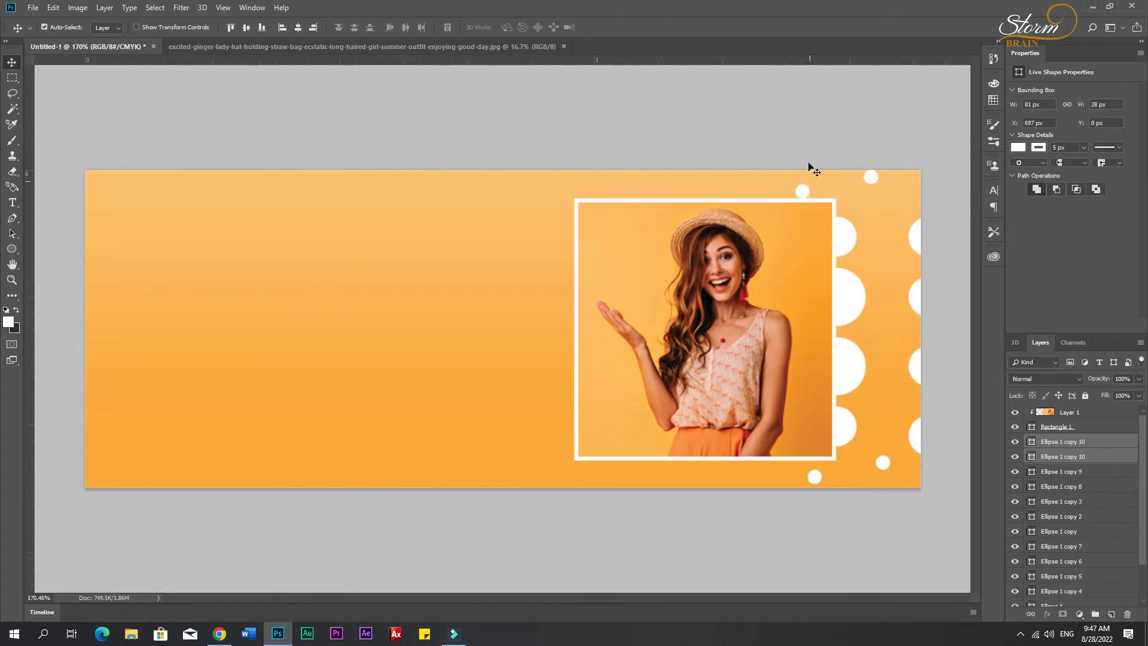
left_click(807, 145)
Reposition the two upper dots individually to X 697, Y 11 px and X 752, Y 25 px.
left_click(805, 190)
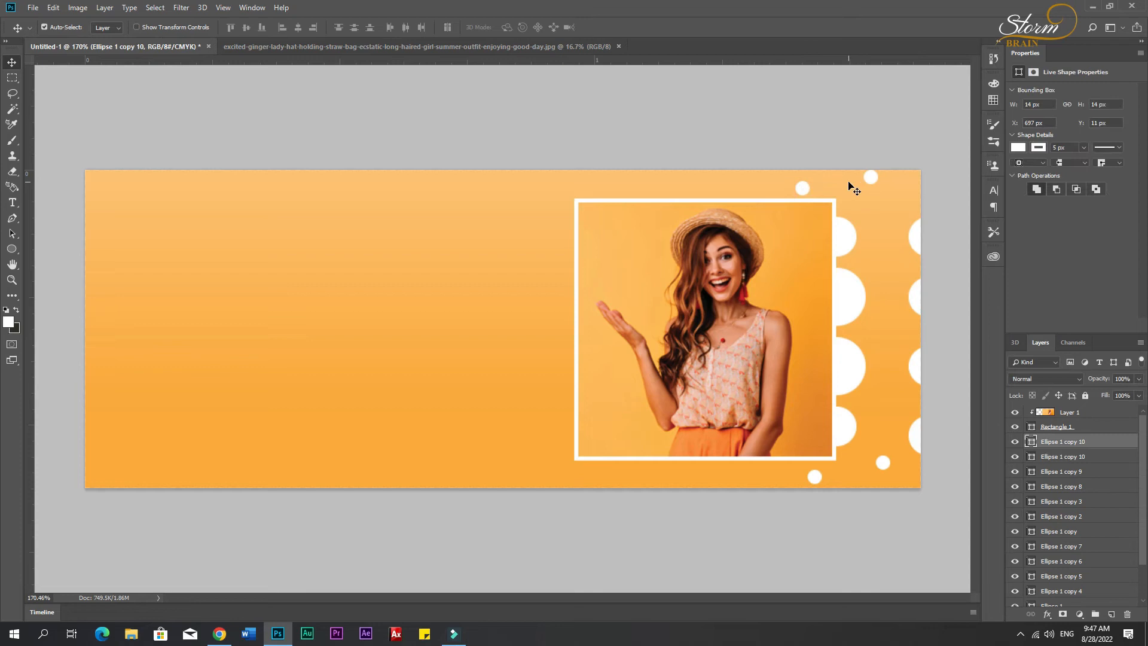
left_click_drag(872, 179, 862, 205)
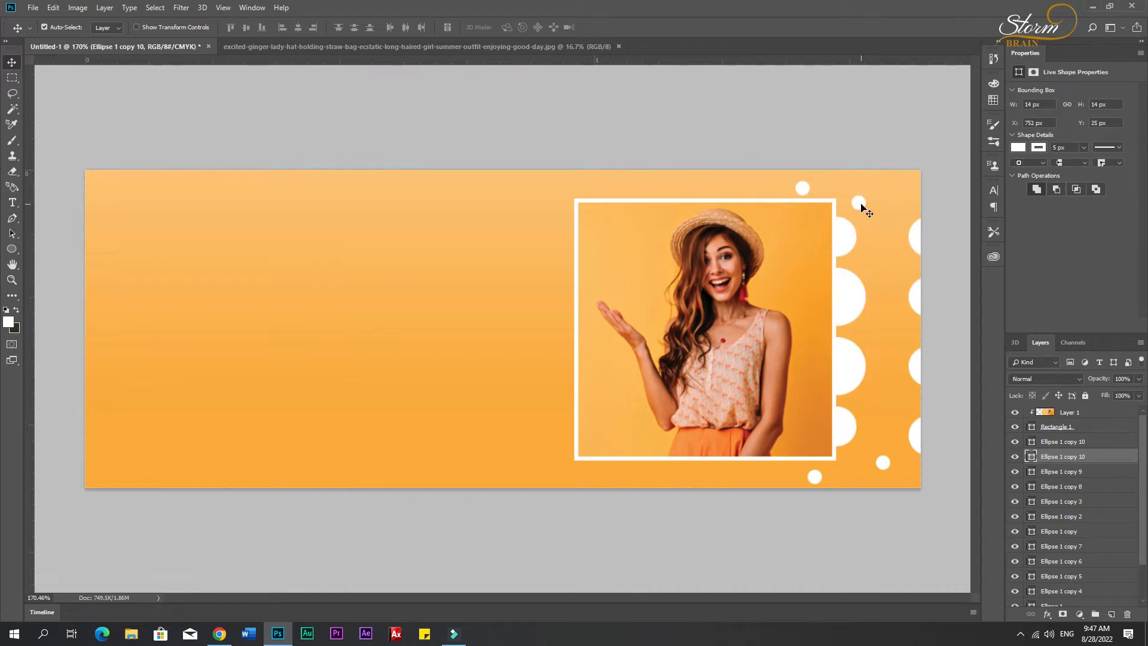
left_click(893, 147)
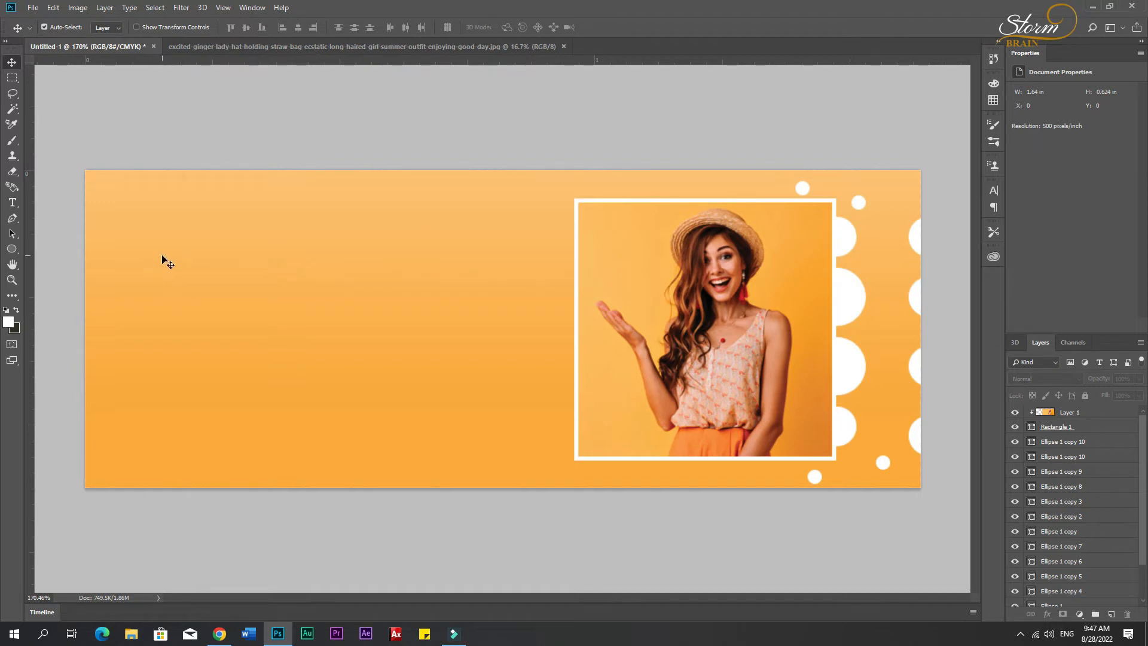
Add the white heading "Give A way" in Montserrat Medium 10.77 pt in the banner's upper-left area.
key("t")
left_click(183, 244)
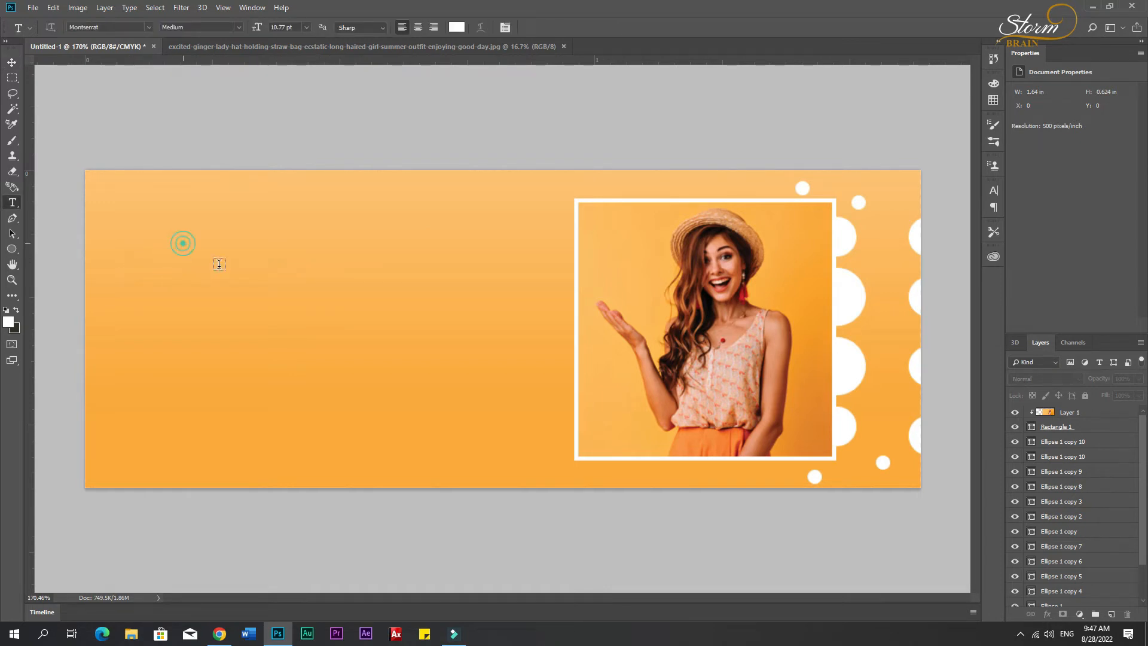
type("Gi")
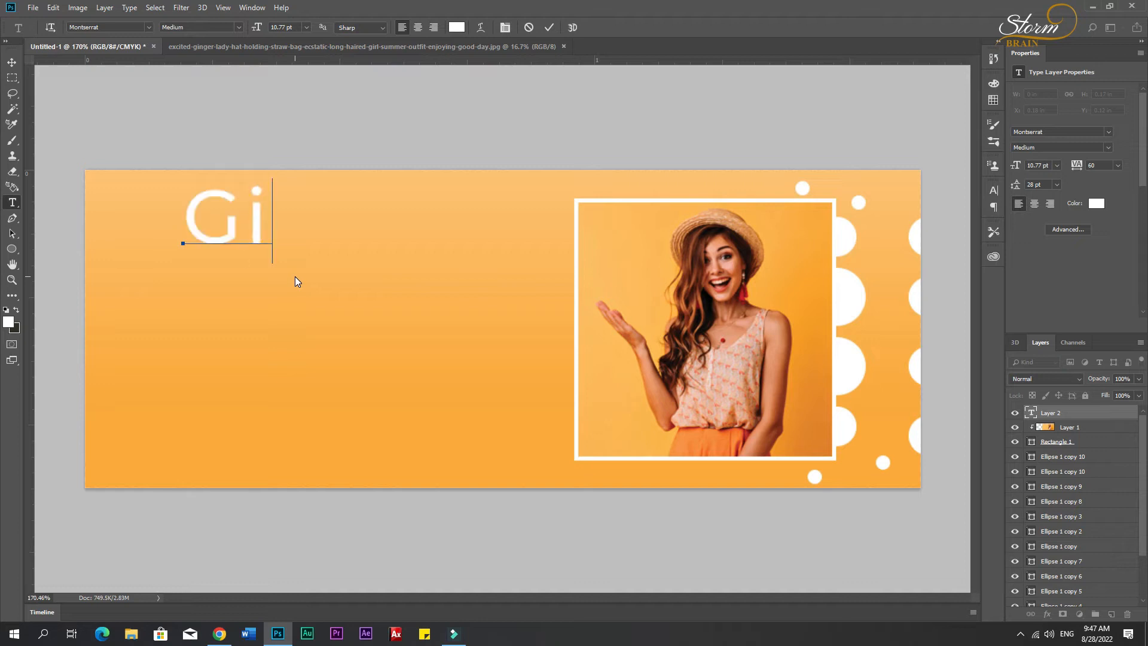
type("ve")
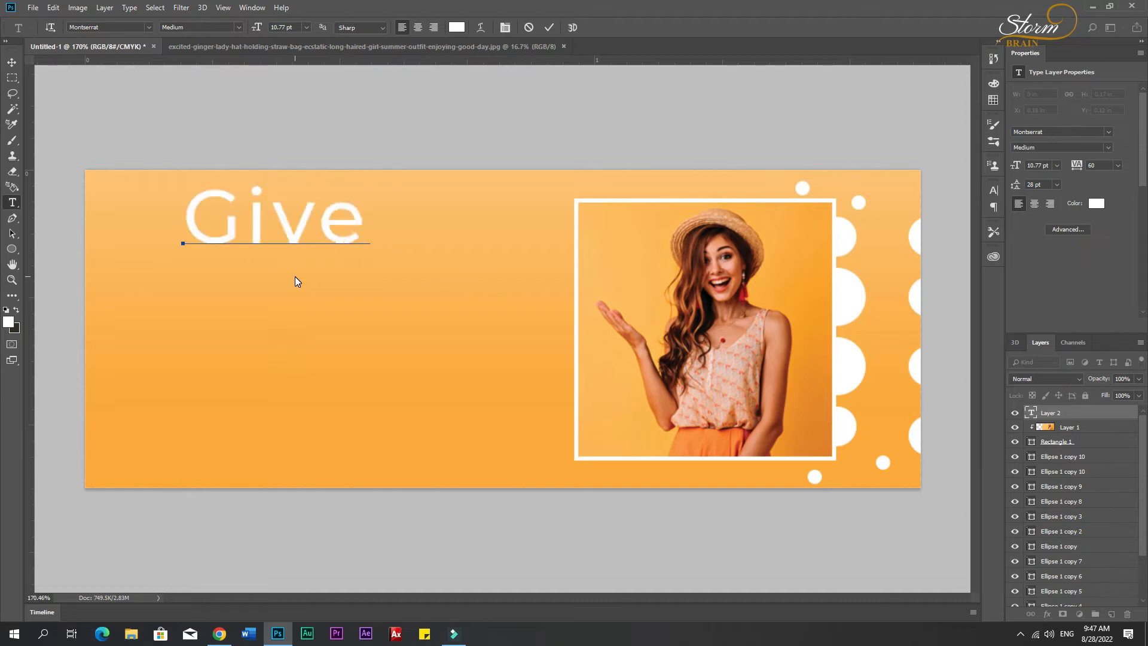
type(" A w")
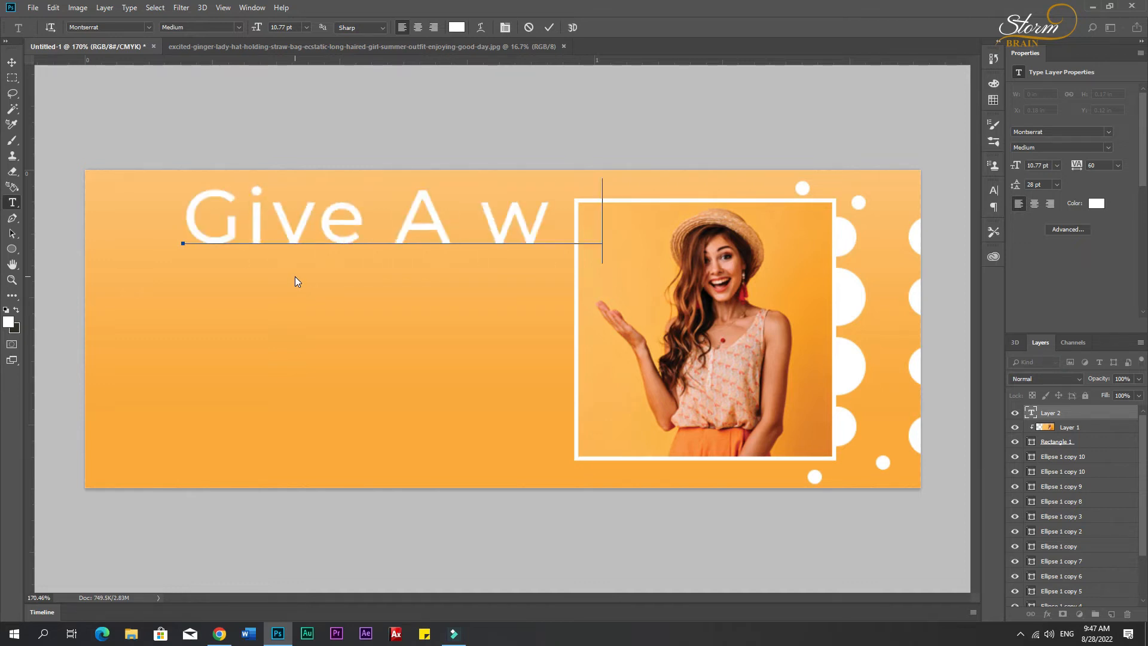
type("ay")
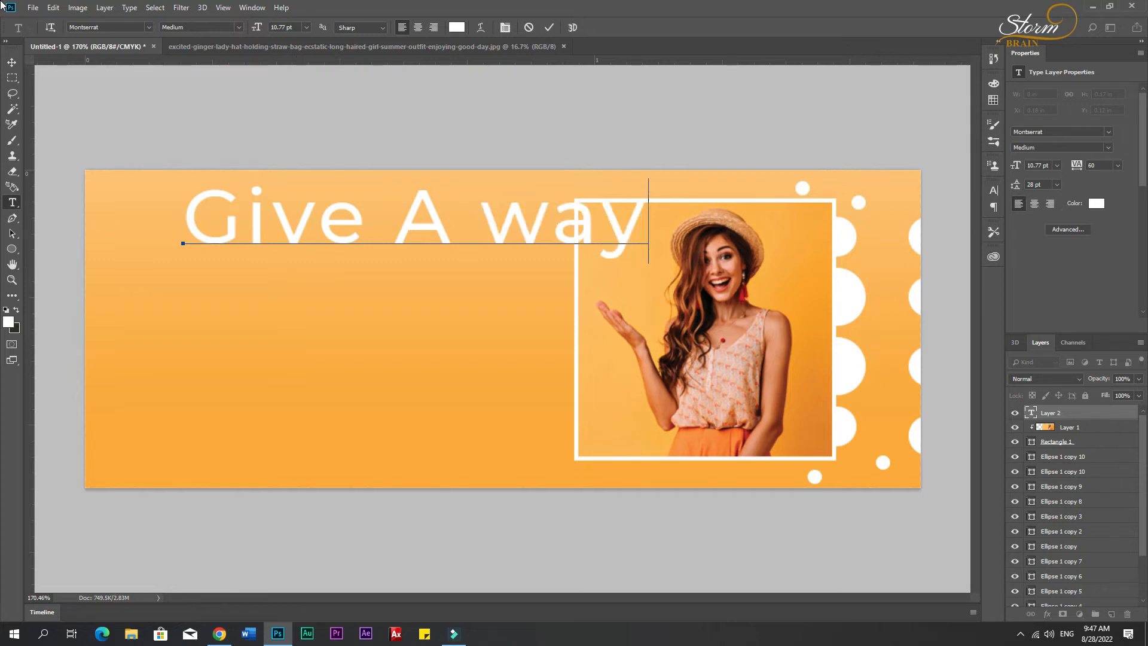
left_click(12, 62)
key("t")
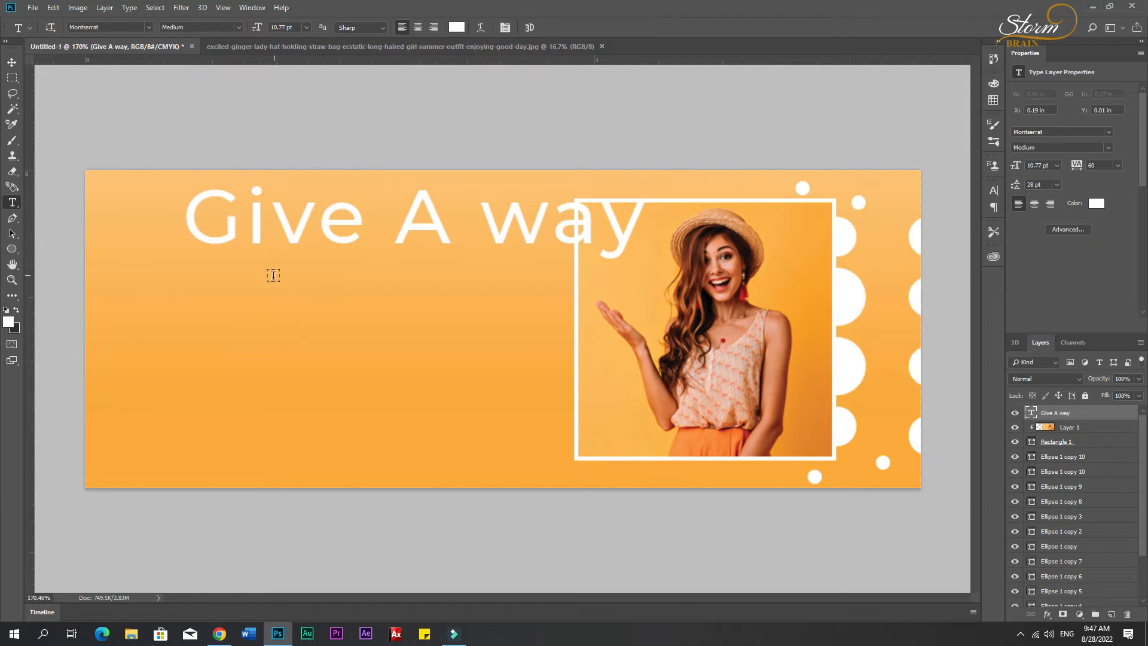
Add the white text line "Spring Apparel" below the heading in Montserrat Medium 10.77 pt.
left_click(261, 304)
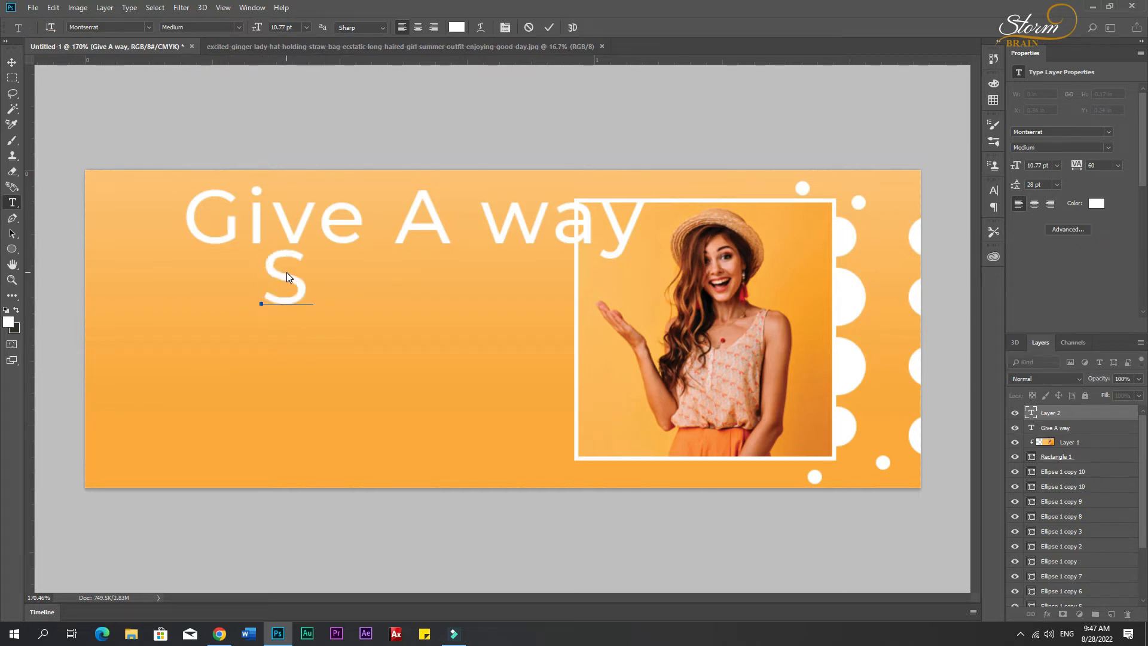
type("Spri")
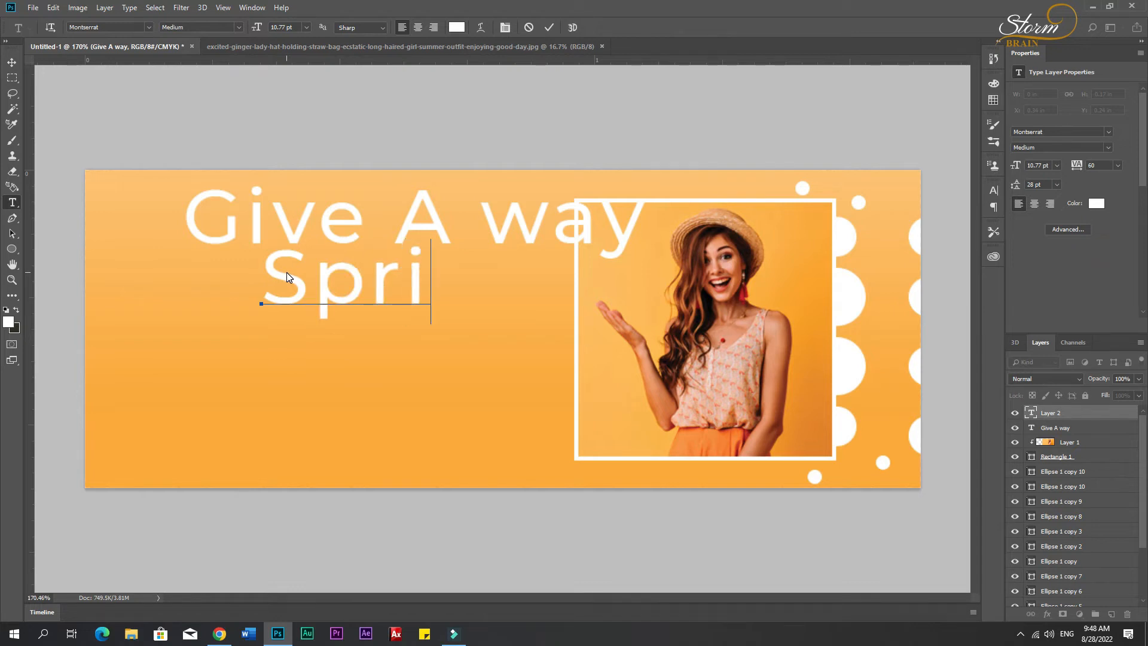
type("ng A")
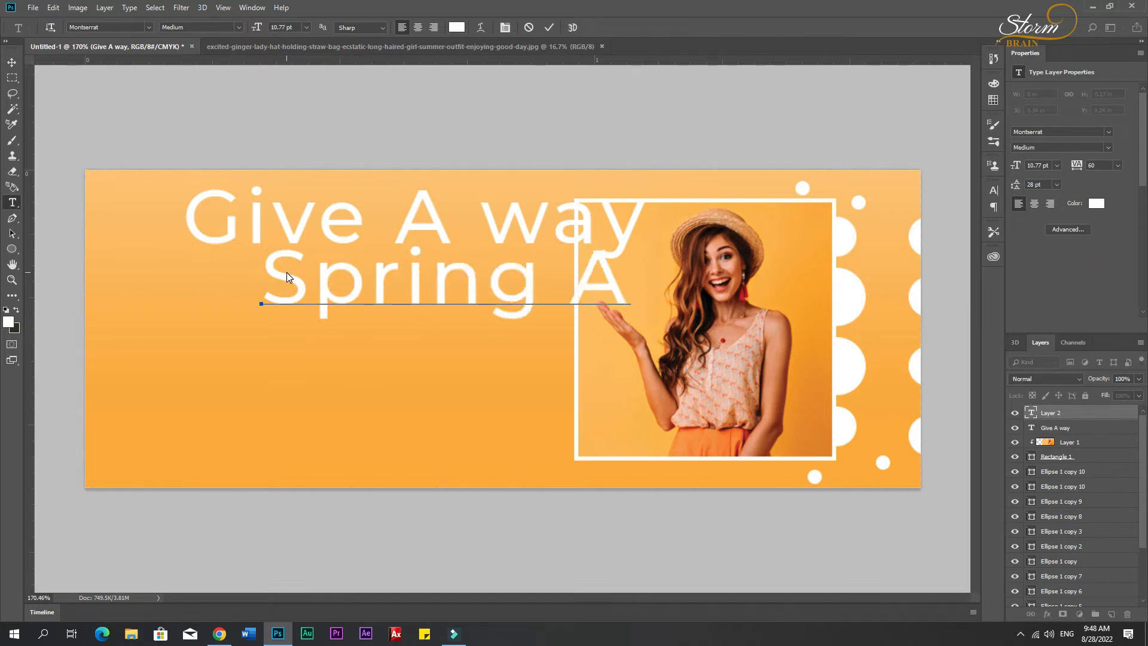
type("ppa")
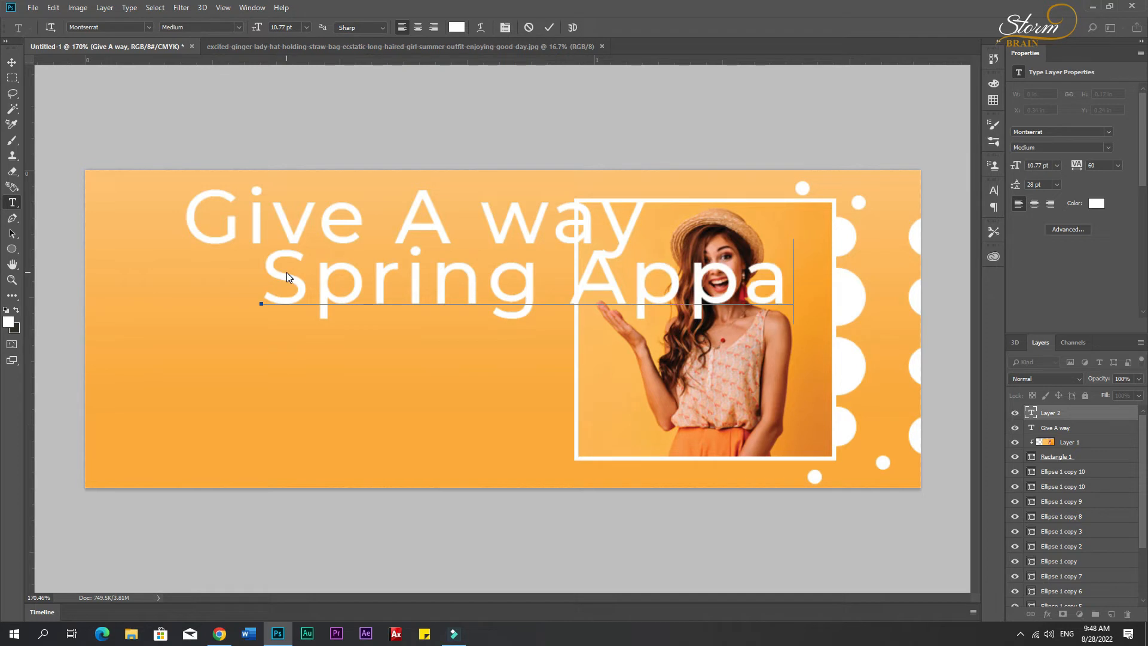
type("rel")
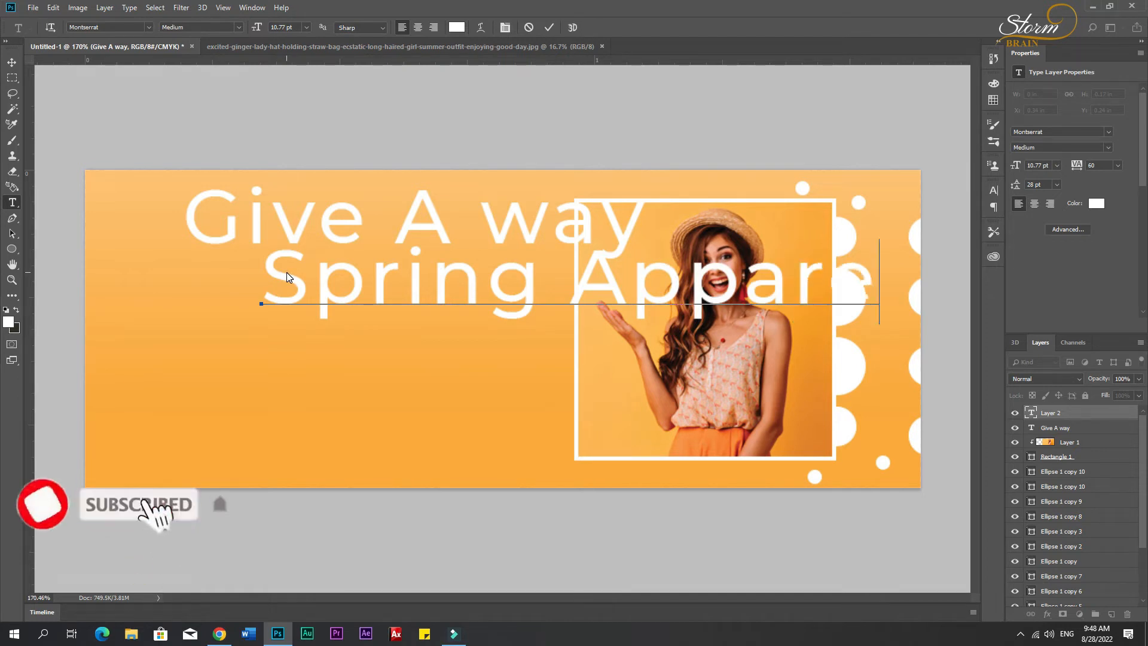
left_click(12, 63)
Add another white text line "Comfort & Fashion" in Montserrat Medium 10.77 pt directly below "Spring Apparel".
key("t")
left_click(259, 359)
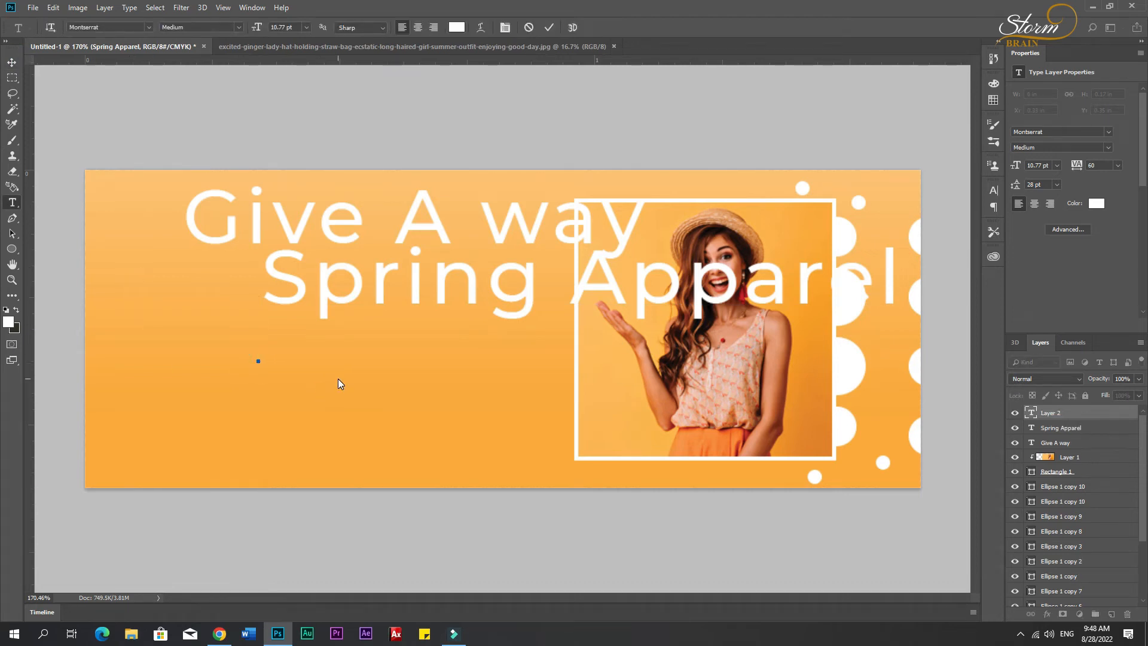
type("Com")
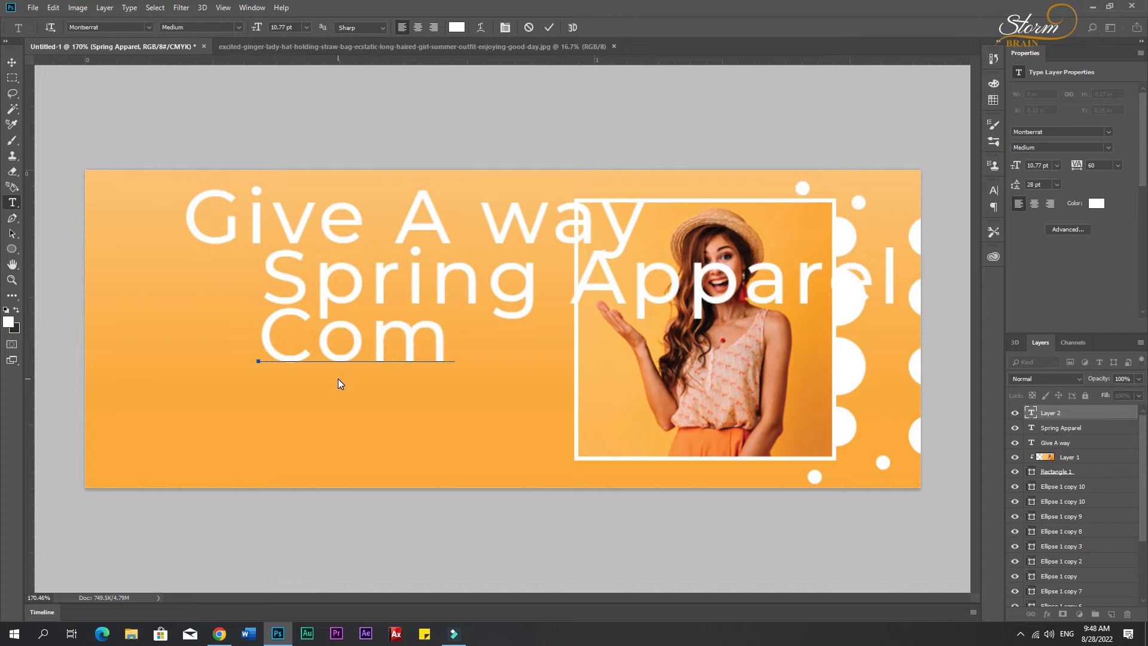
type("fo")
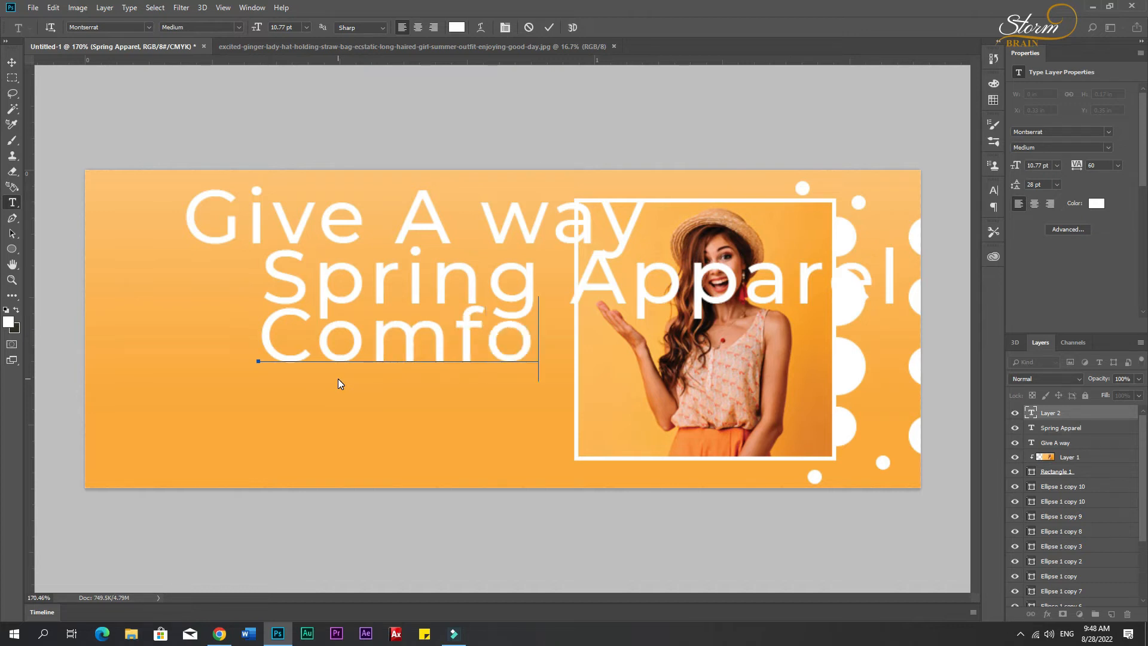
type("rt")
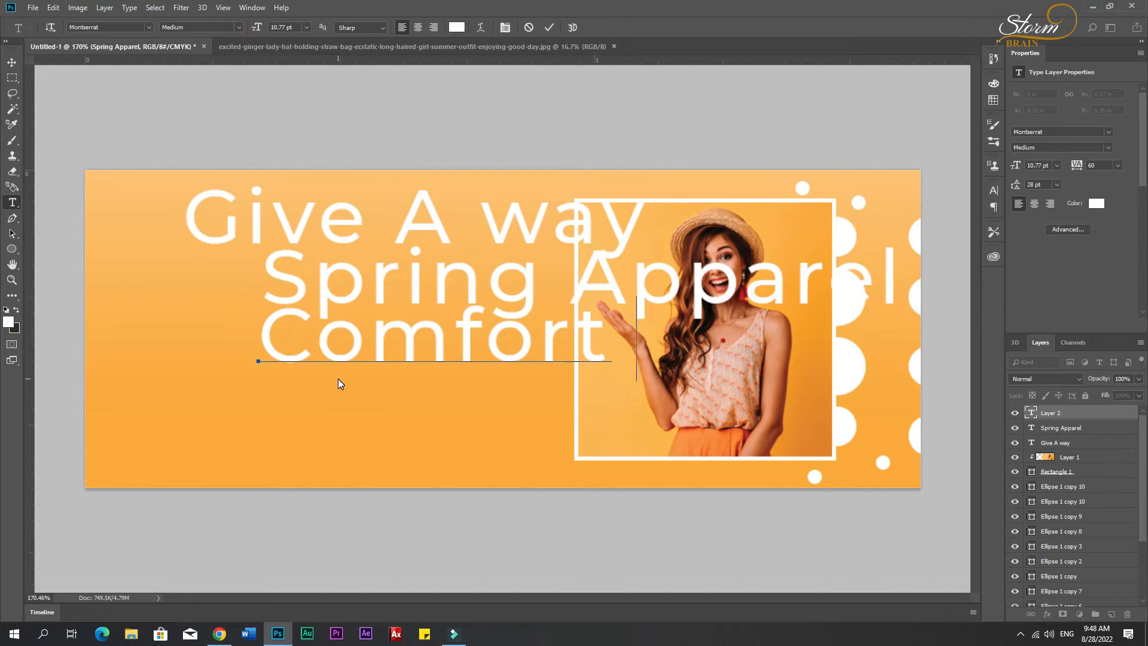
type(" &")
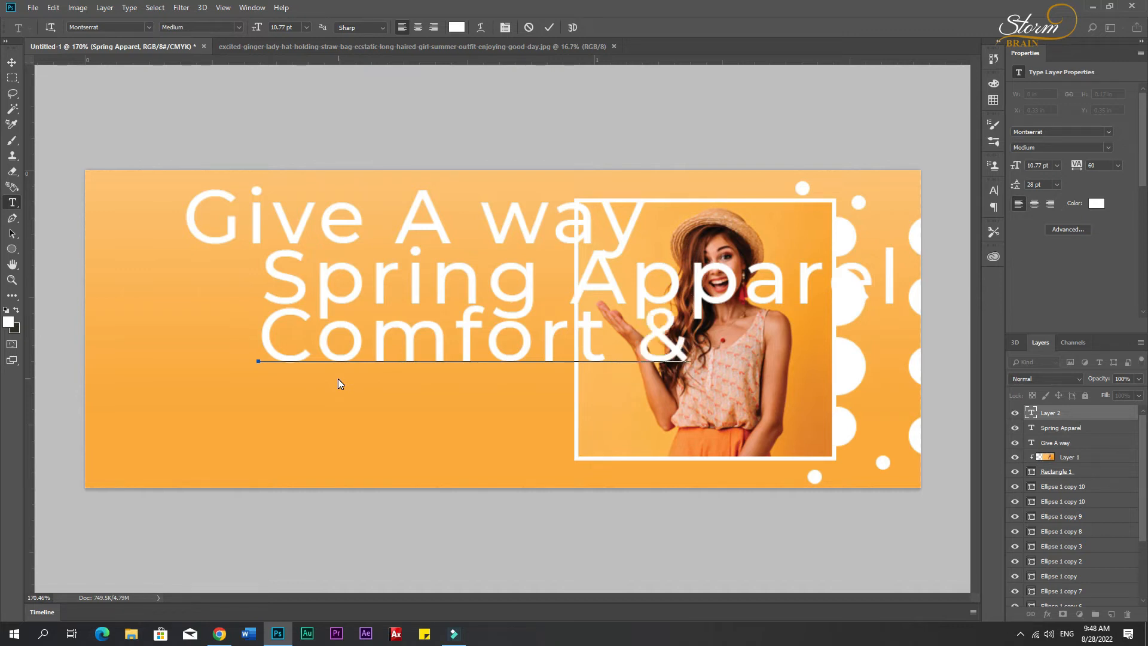
type(" F")
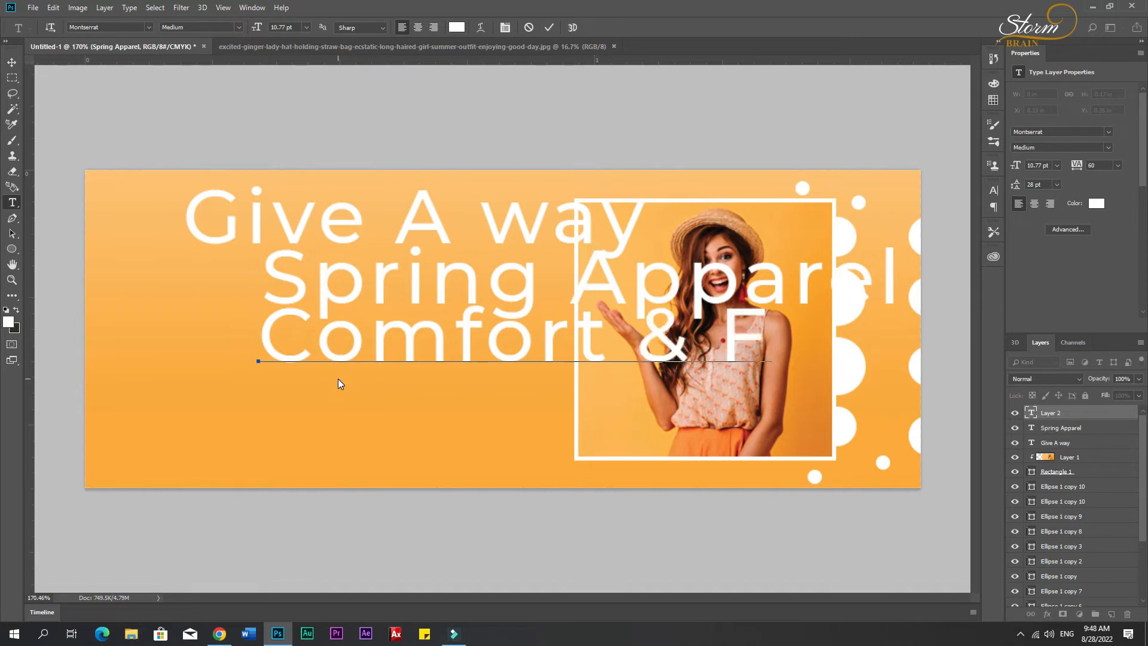
type("ashio")
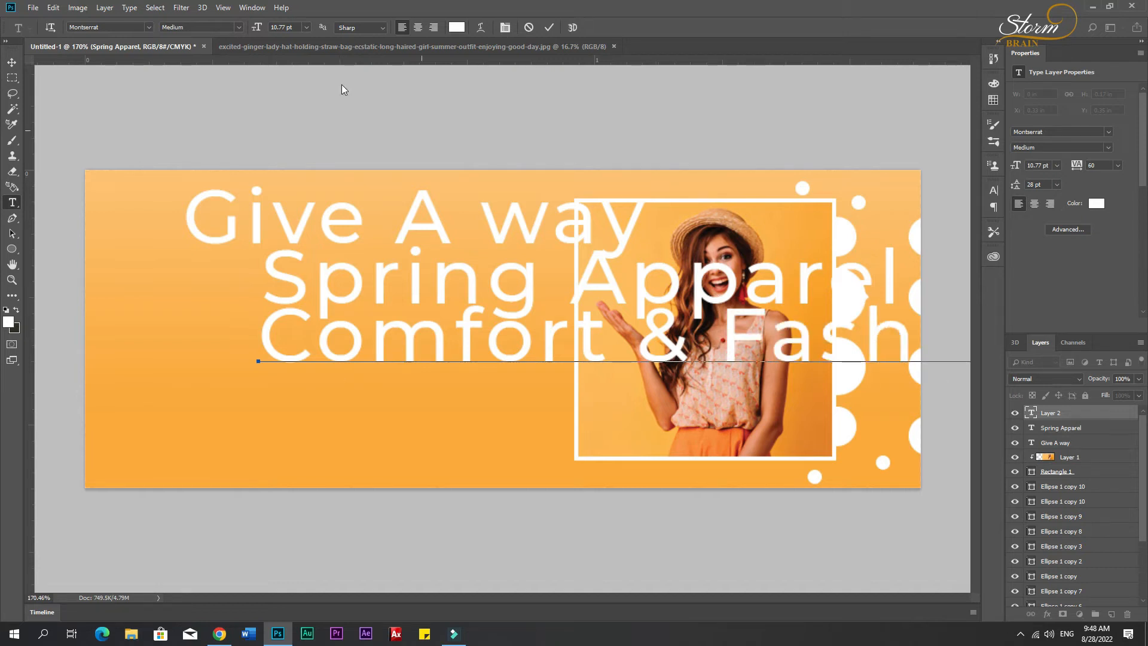
left_click(12, 62)
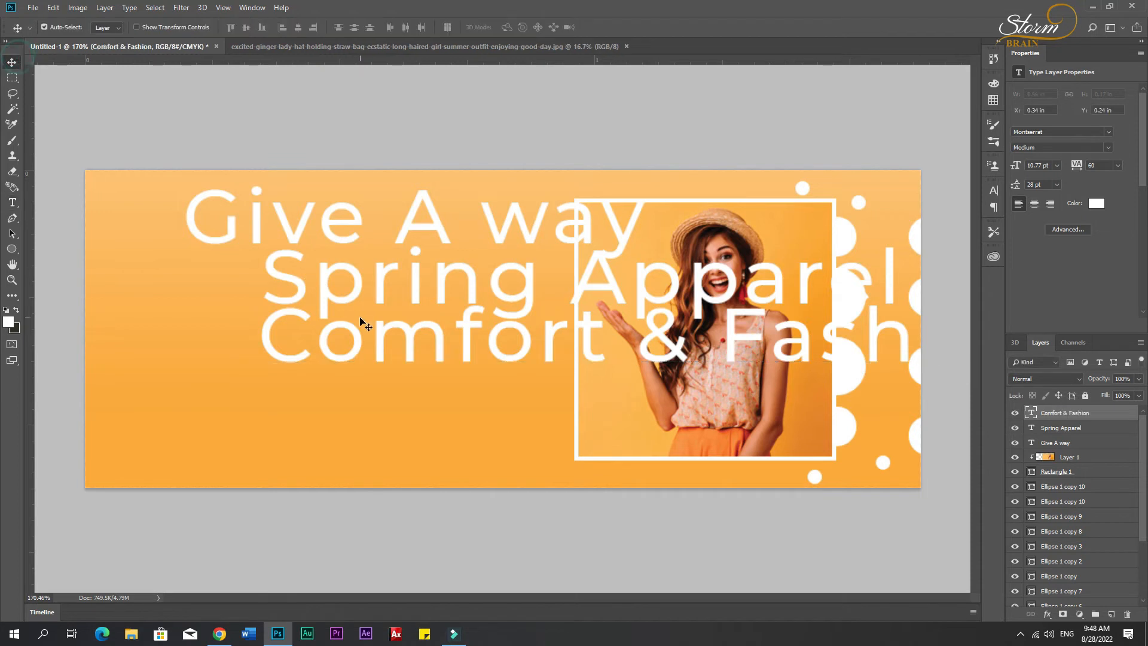
Scale the "Give A way" heading down proportionally to 4.95 pt and apply small caps to it.
left_click(303, 232)
key("ctrl+t")
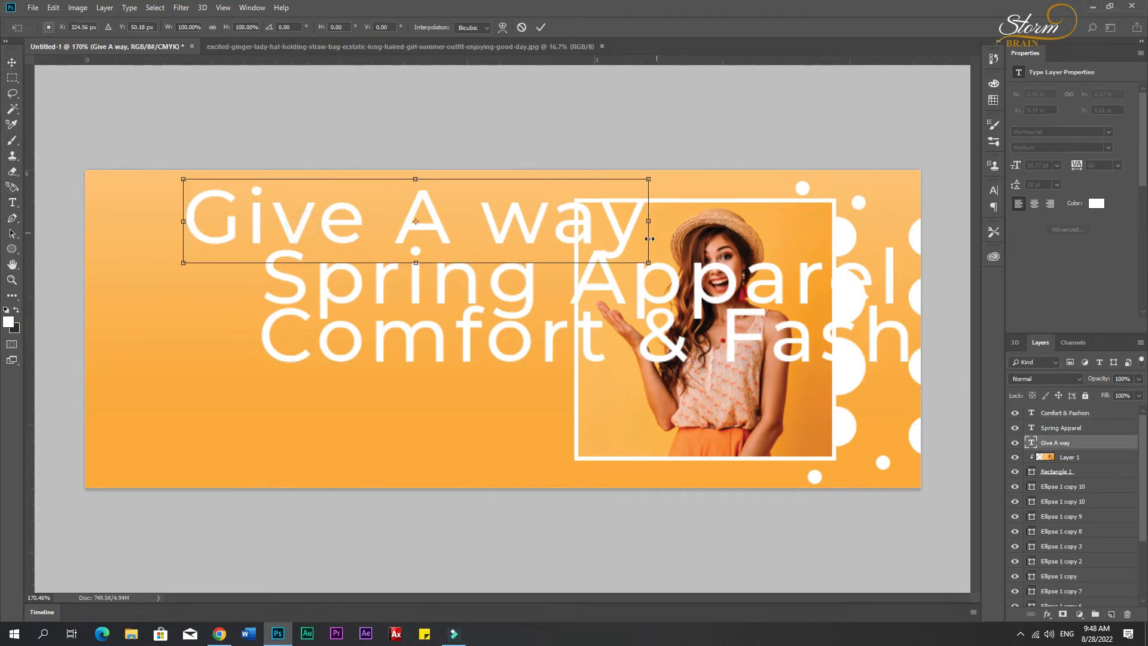
left_click_drag(649, 264, 523, 240)
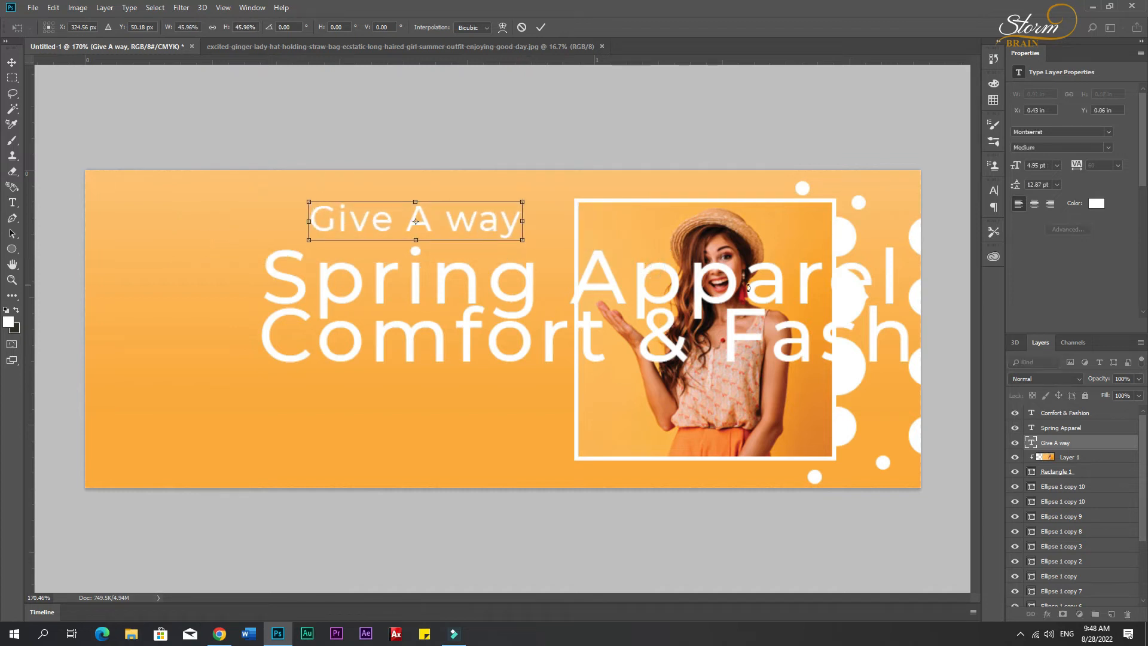
key("Return")
left_click(994, 190)
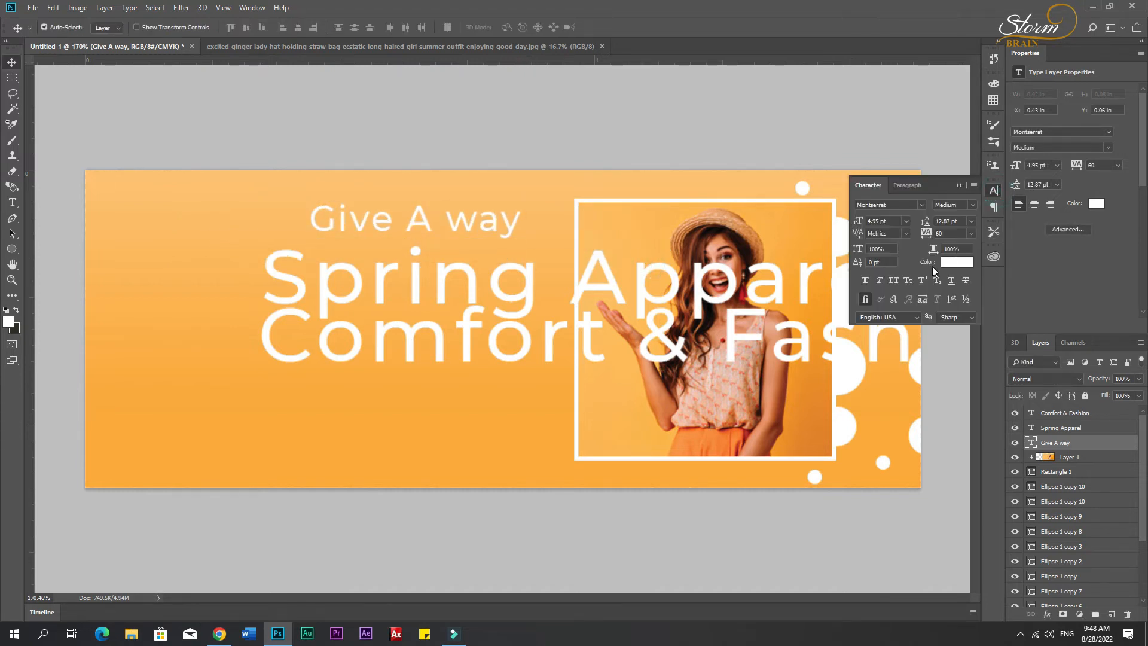
left_click(908, 281)
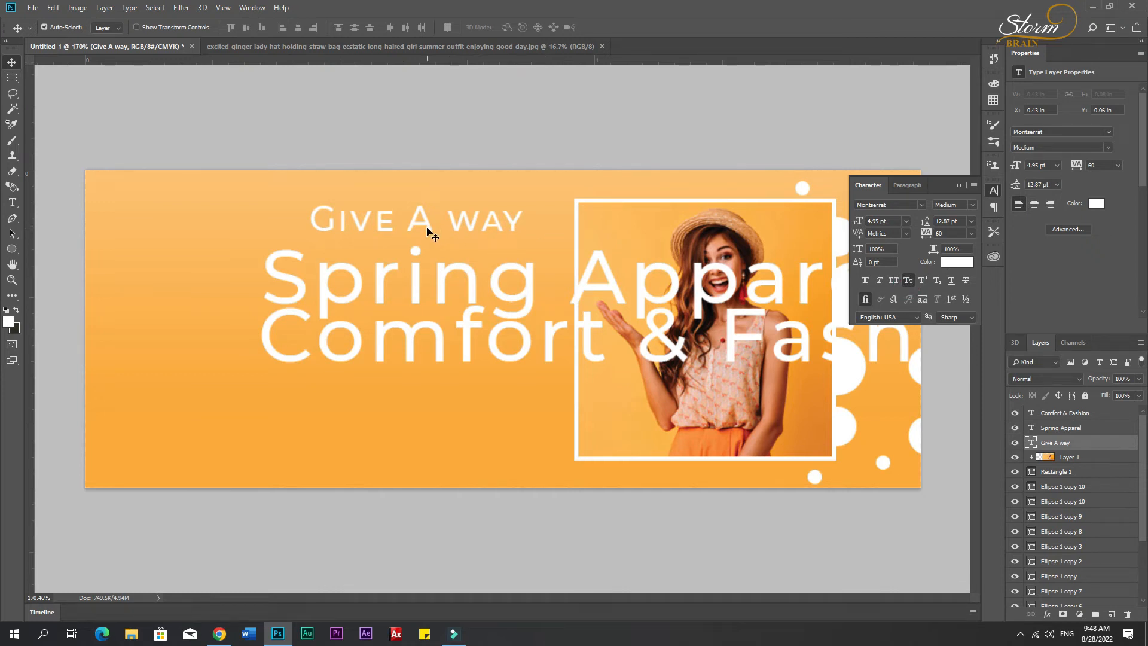
Replace the heading's capital A with a lowercase a and move the heading toward the banner's left edge.
key("t")
left_click_drag(437, 225, 414, 228)
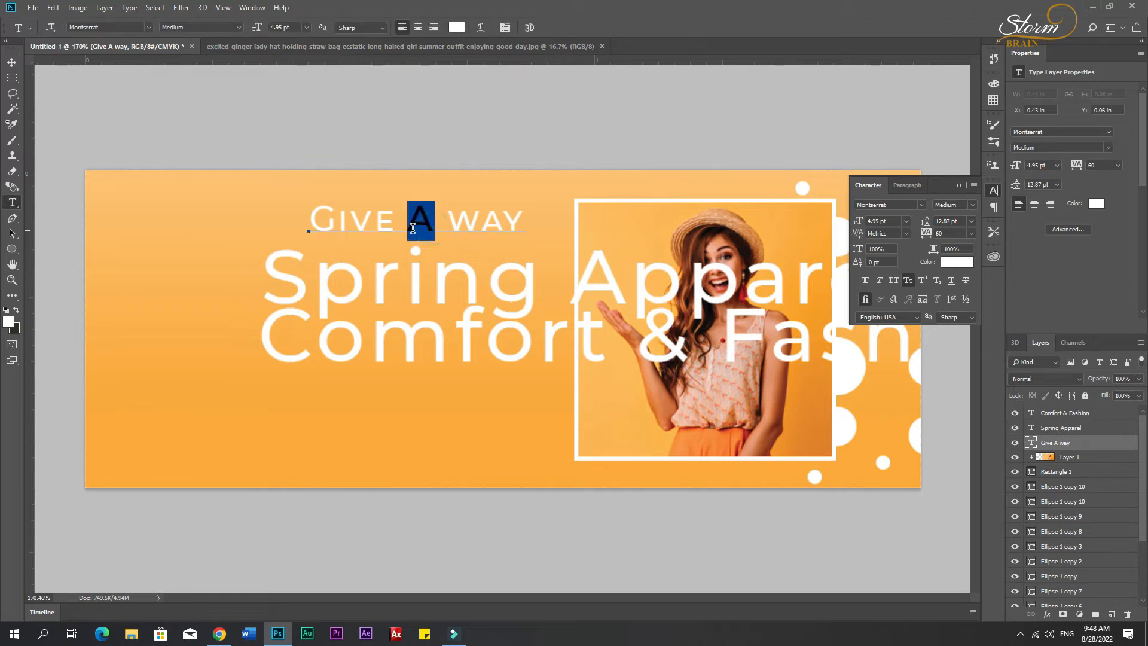
type("a")
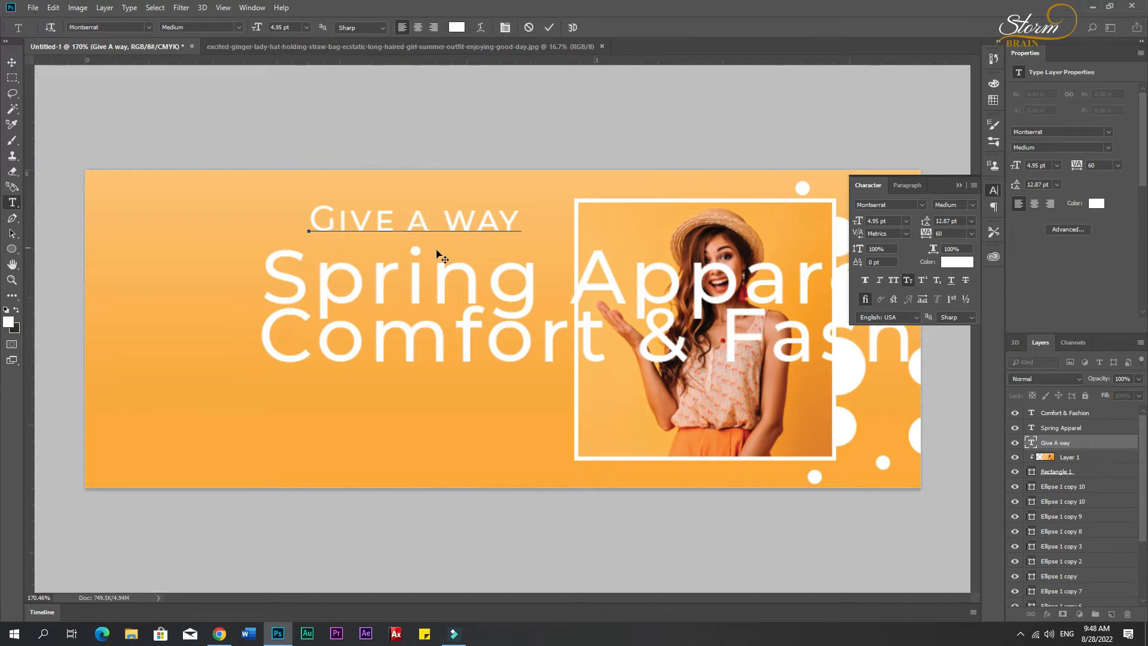
left_click(12, 61)
left_click_drag(400, 222, 244, 223)
Change the whole heading's font to 20th Century Font, Regular.
double_click(246, 224)
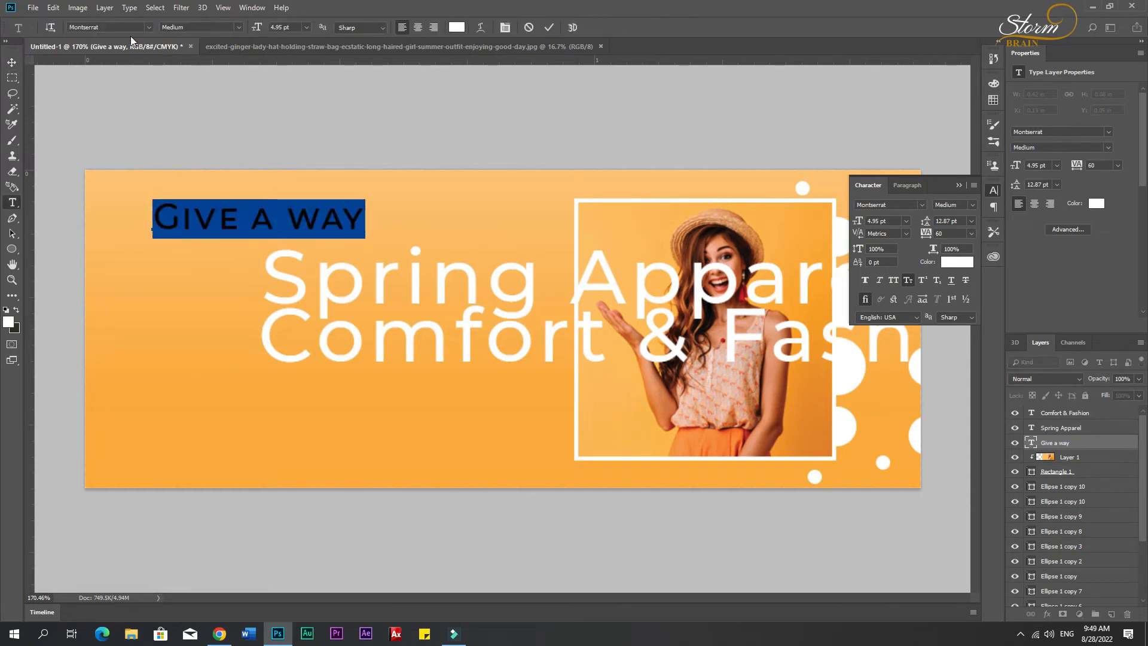
left_click(148, 28)
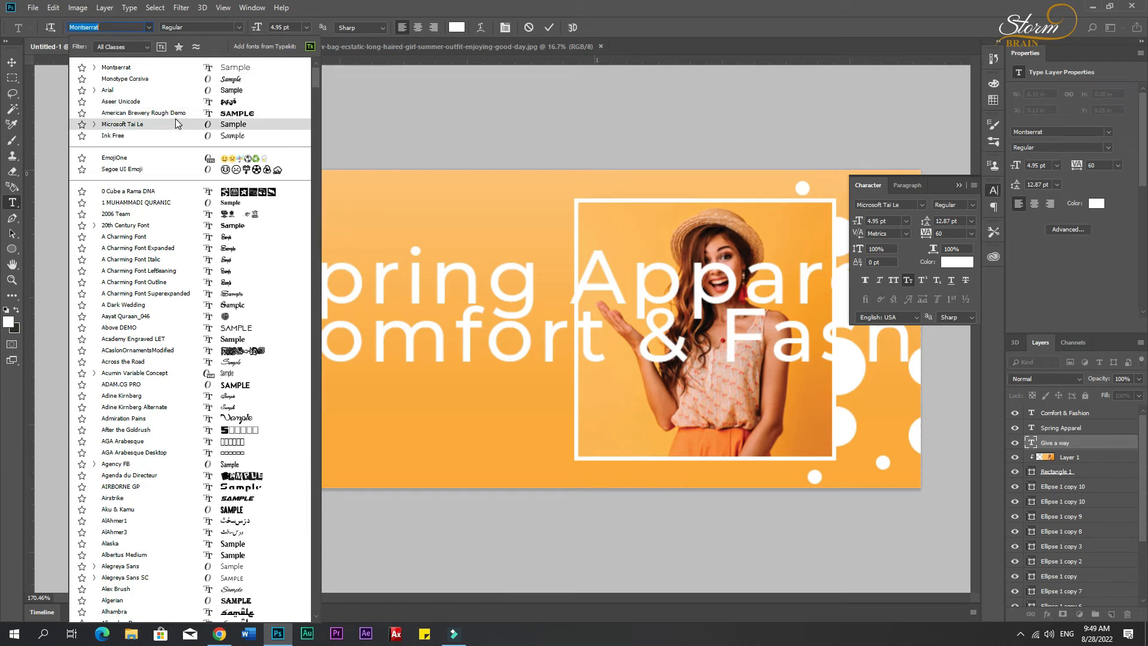
key("Up")
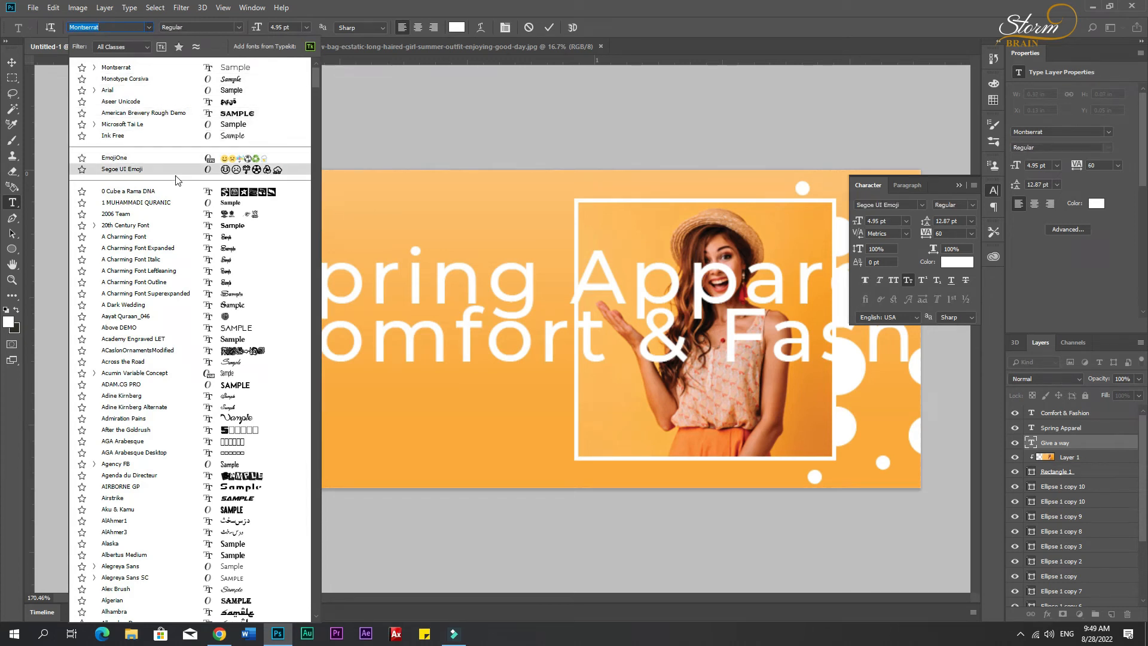
left_click(182, 226)
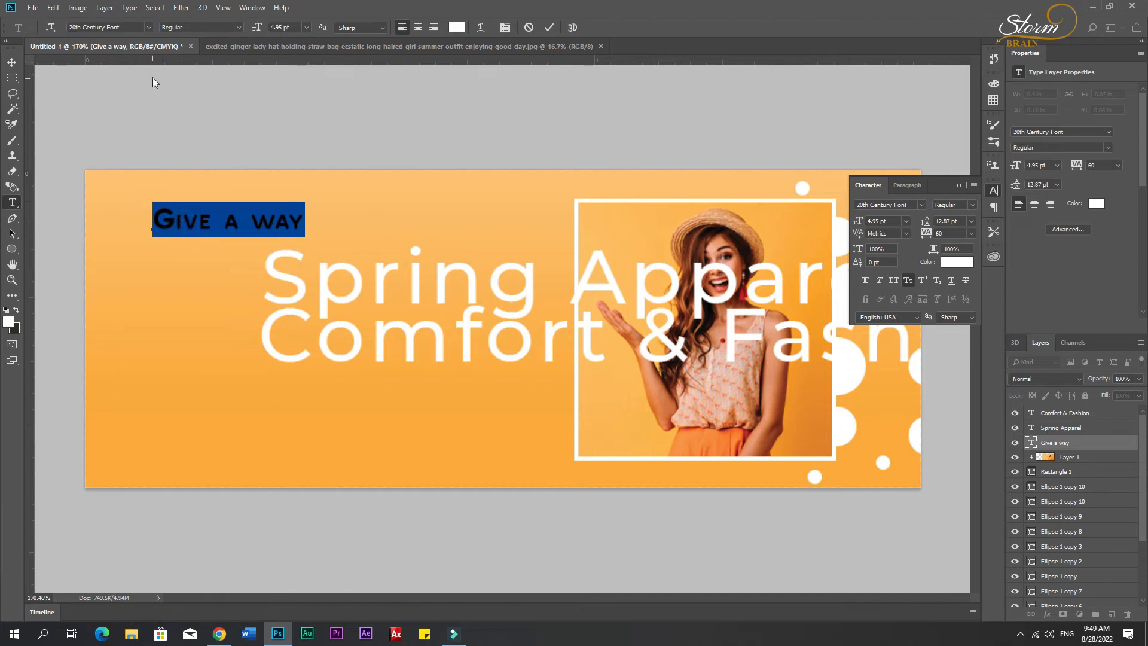
Try other fonts on the heading and set it to Aseer Unicode.
left_click(129, 23)
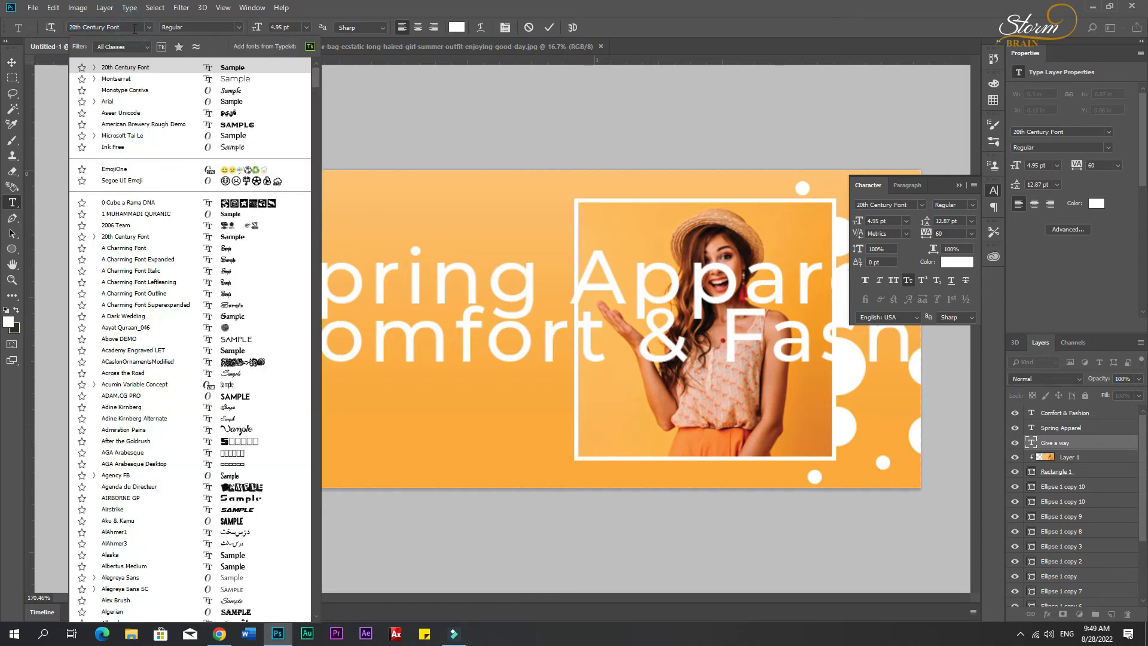
key("Down")
key("Down")
key("Down")
key("Down")
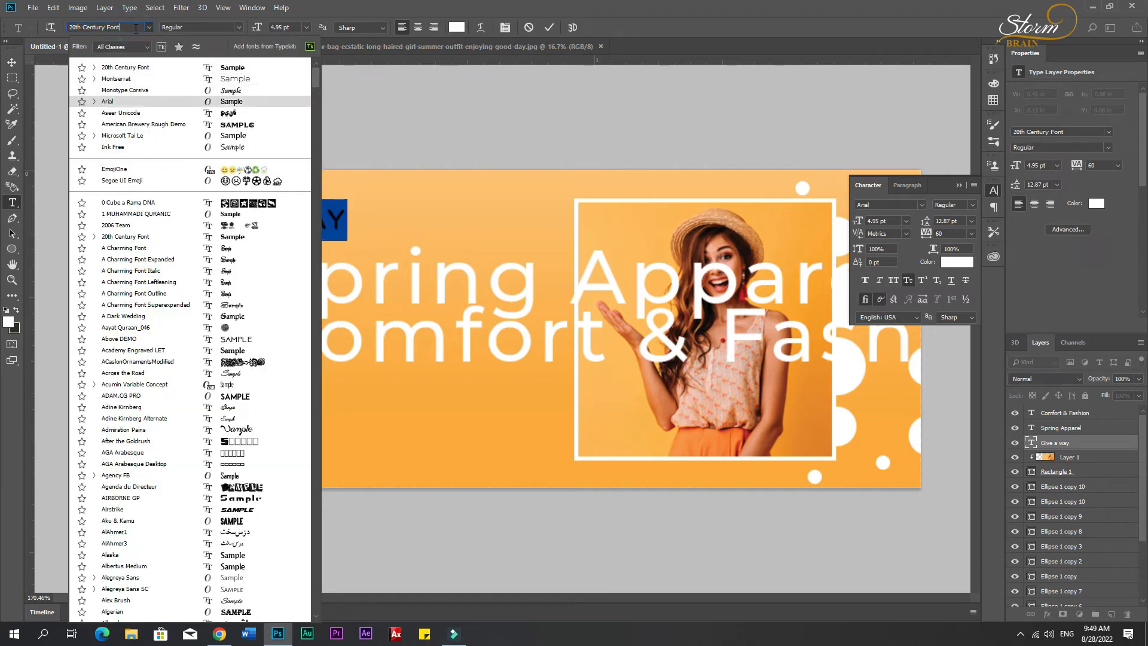
left_click(148, 27)
key("Down")
left_click(134, 27)
key("Down")
key("Down")
key("Down")
key("Down")
key("Down")
key("Down")
key("Down")
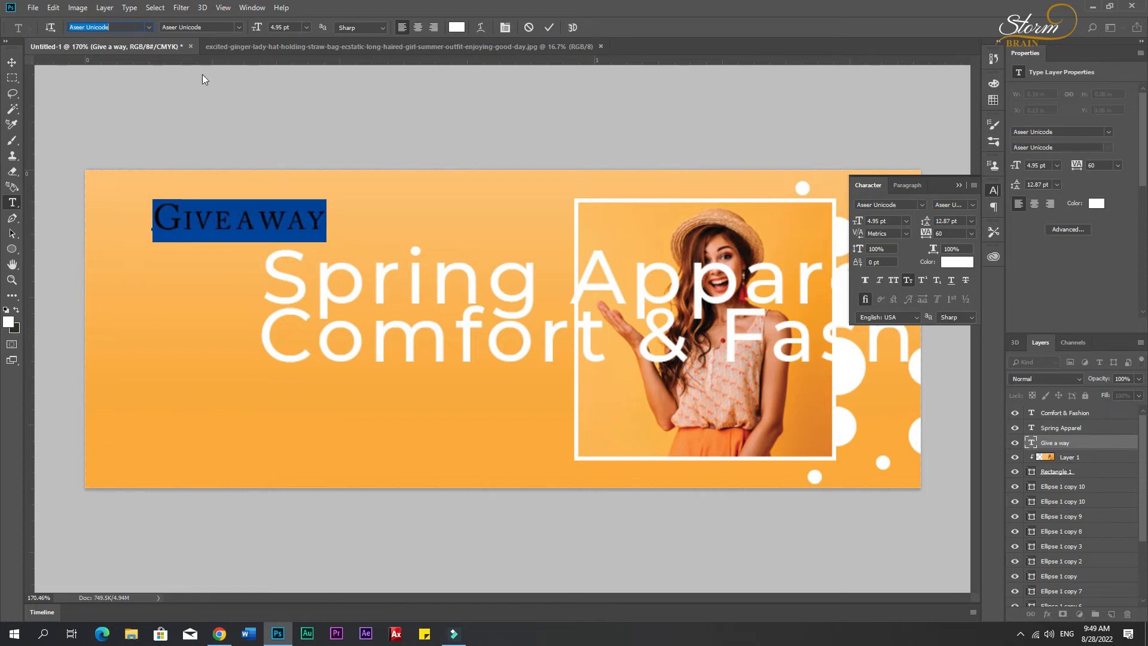
left_click(12, 62)
Apply faux bold to the heading and transform it to 7.77 pt at X 0.08 in, Y 0.05 in.
left_click(219, 226)
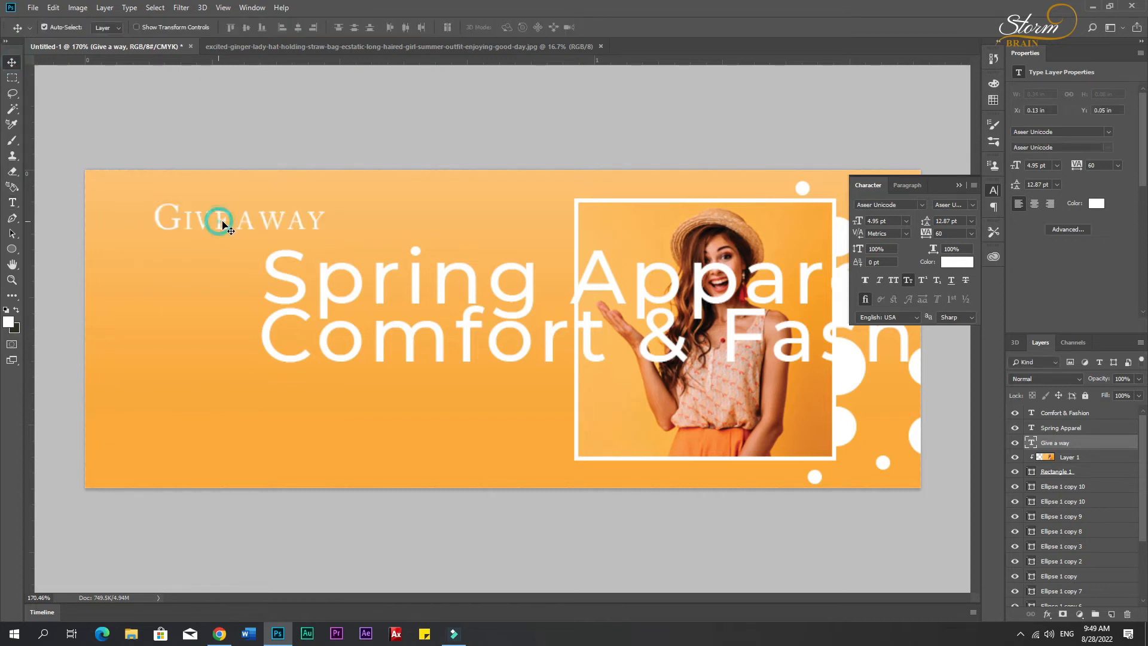
left_click(865, 280)
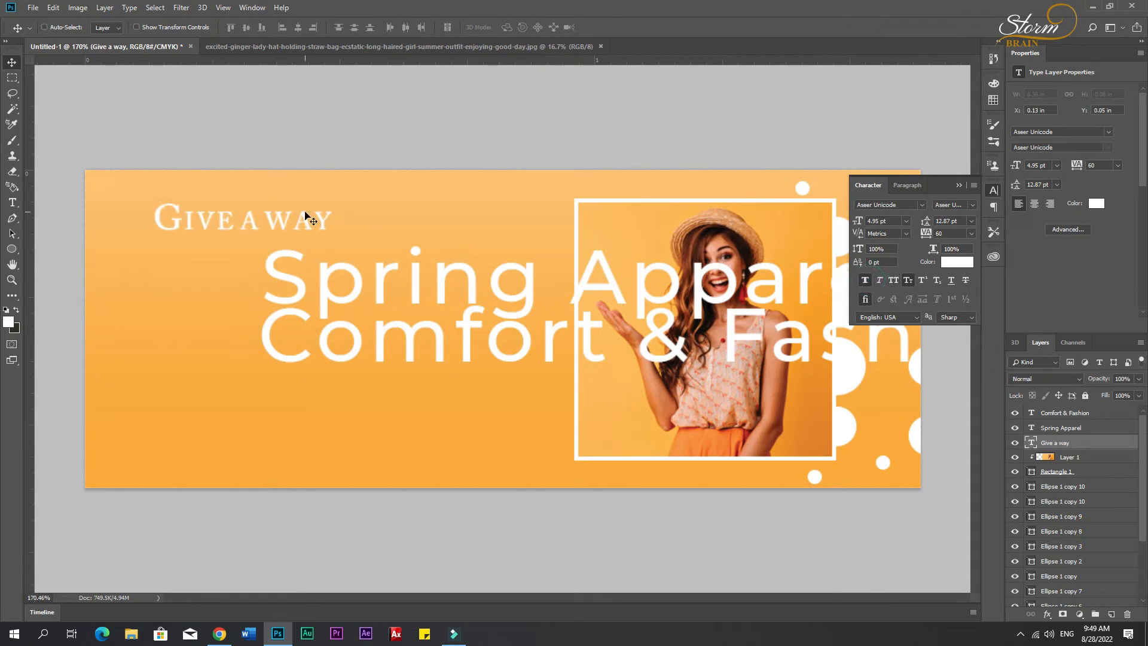
key("ctrl+t")
left_click_drag(333, 199, 436, 175)
key("Return")
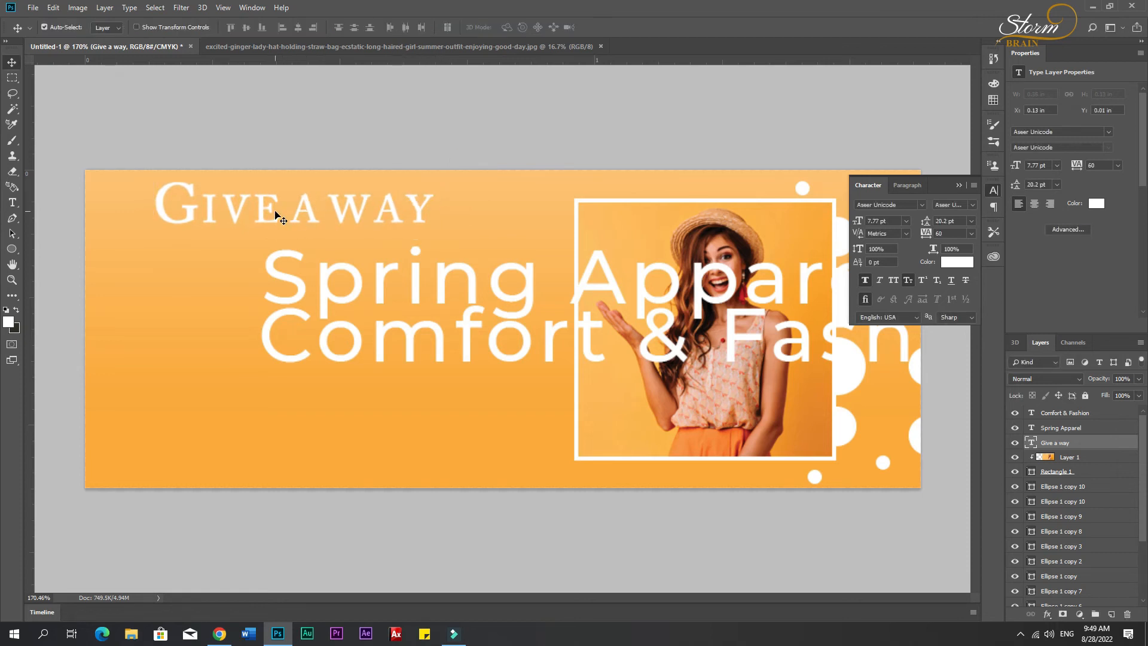
left_click_drag(261, 217, 240, 239)
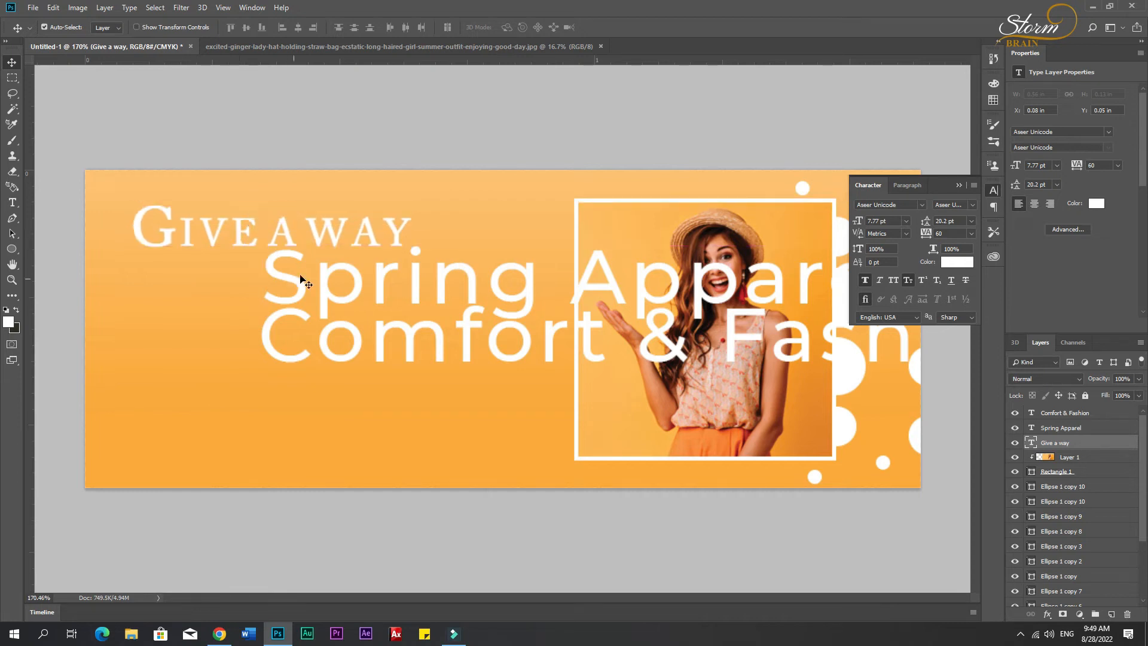
Scale the "Spring Apparel" and "Comfort & Fashion" lines together to 6.14 pt and place them in the banner's lower left at X 0.06 in, Y 0.34 in.
left_click(328, 299)
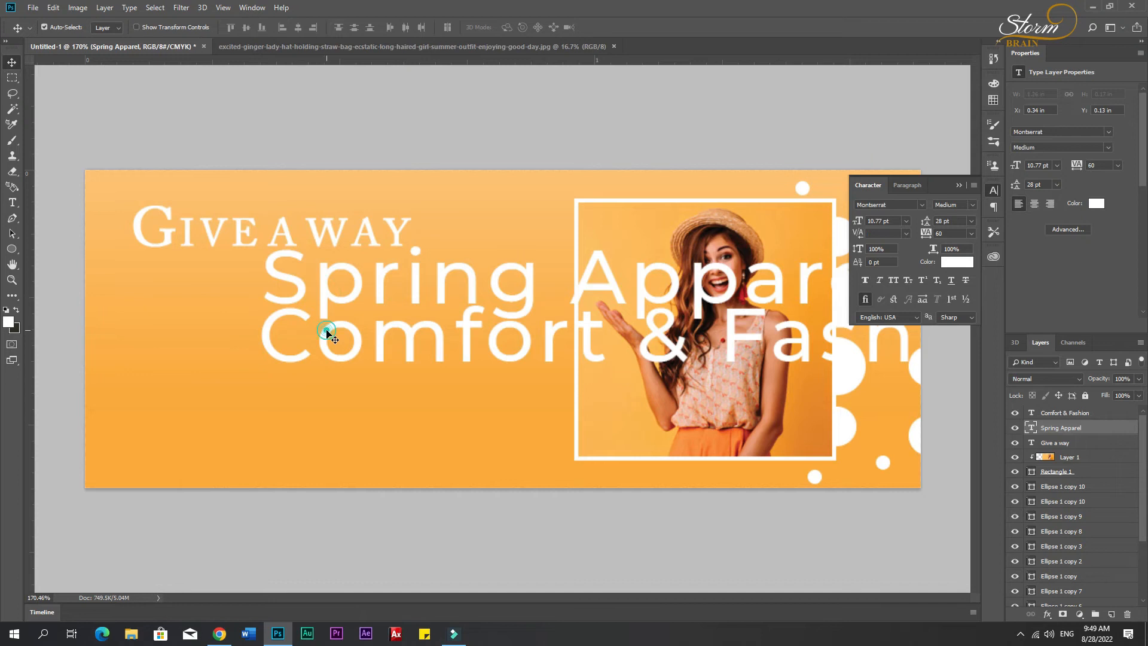
left_click(328, 333, "shift")
key("ctrl+t")
left_click_drag(256, 246, 598, 296)
left_click_drag(642, 336, 212, 367)
left_click_drag(289, 374, 250, 393)
key("Return")
Draw a thin white rectangle about 206 × 5 px as an underline beneath the heading.
left_click(12, 249)
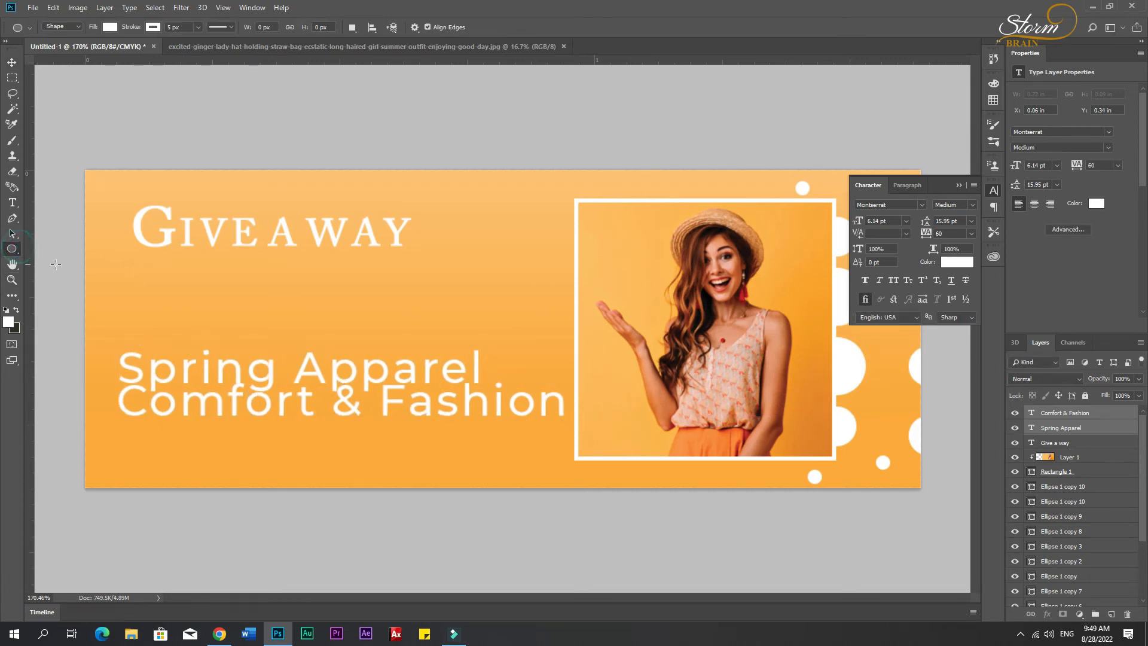
right_click(12, 251)
left_click(62, 261)
right_click(16, 252)
left_click(66, 248)
left_click_drag(145, 264, 354, 267)
left_click(11, 61)
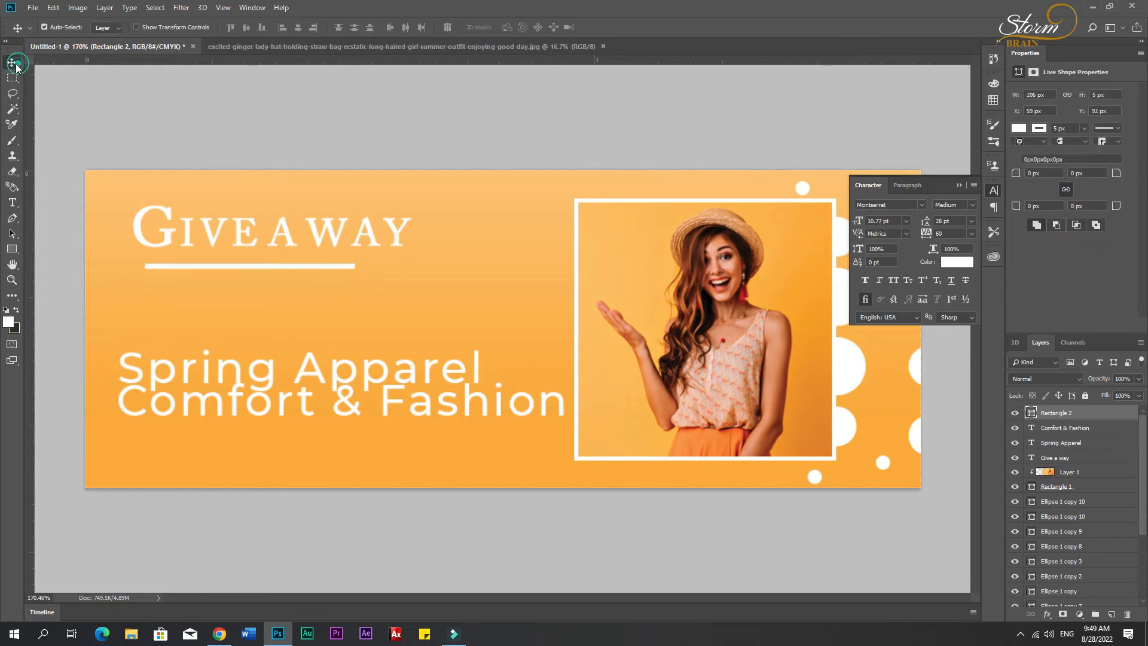
Shorten the underline to 151 px wide and center it below the heading at X 102 px, Y about 99 px.
key("ctrl+t")
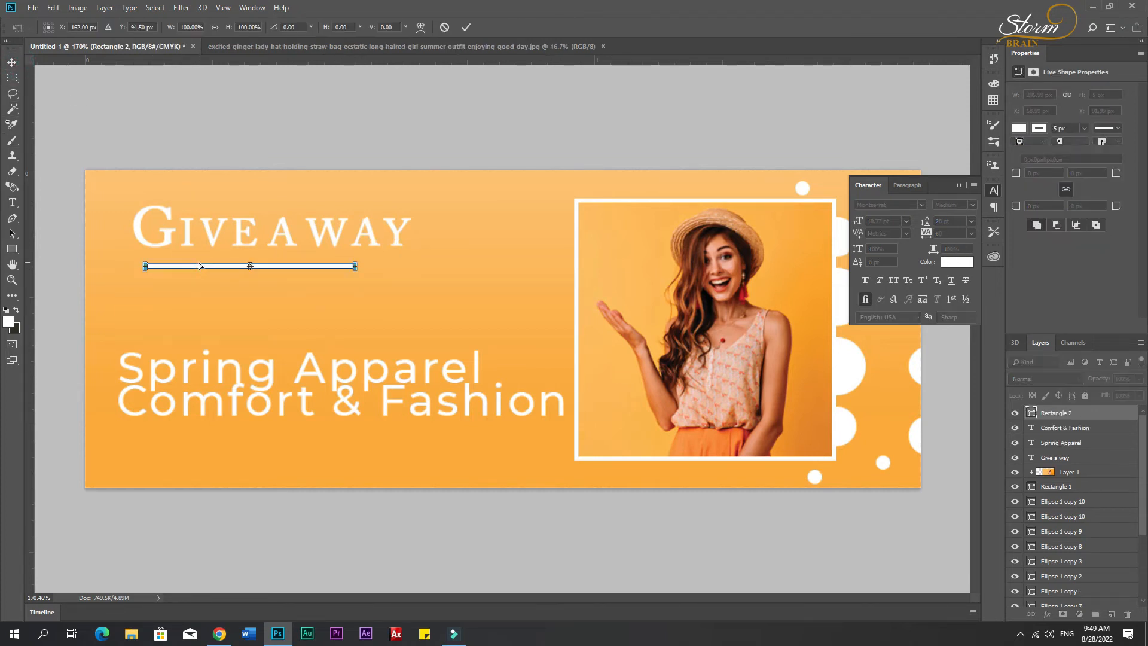
left_click_drag(140, 267, 201, 266)
key("Return")
left_click_drag(288, 270, 274, 268)
key("Down")
key("Down")
key("Down")
key("Down")
key("Down")
key("Down")
key("Down")
key("Down")
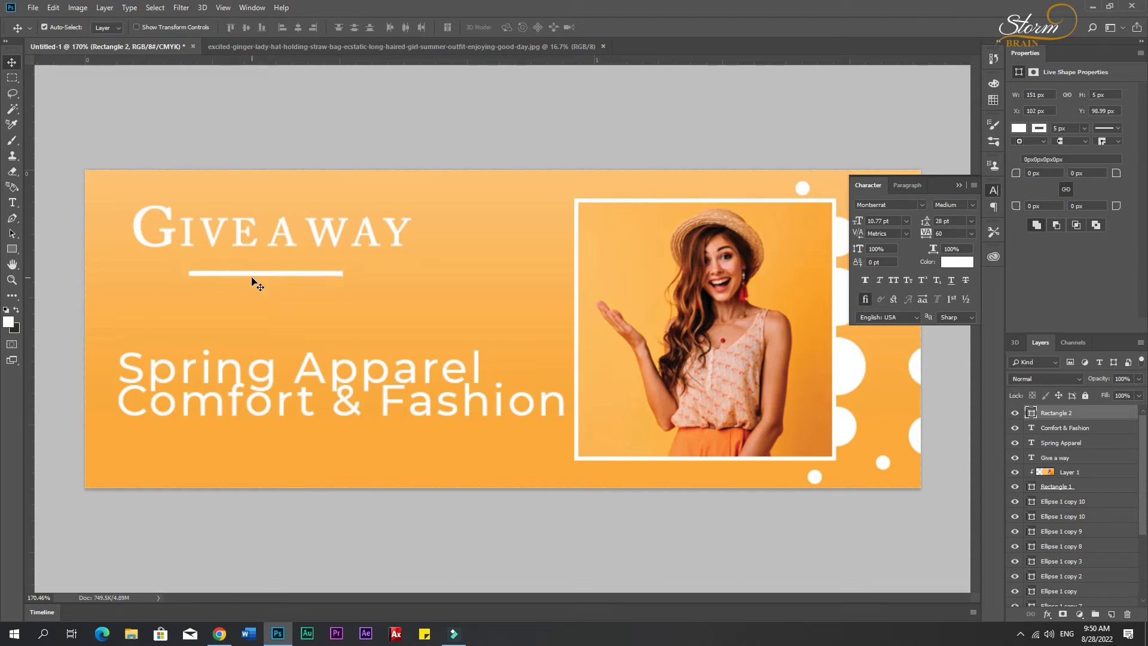
Duplicate the white underline beneath the heading and place the copy just below the original at X 102 px, Y about 110 px.
left_click(258, 279)
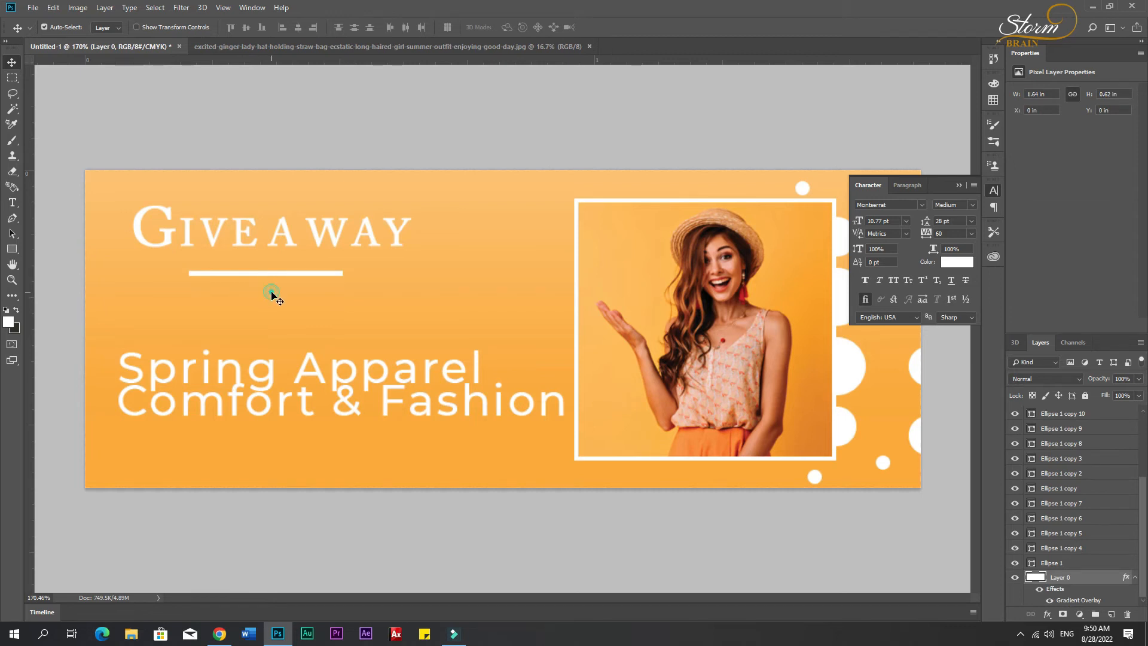
left_click(259, 273)
left_click_drag(258, 274, 260, 287)
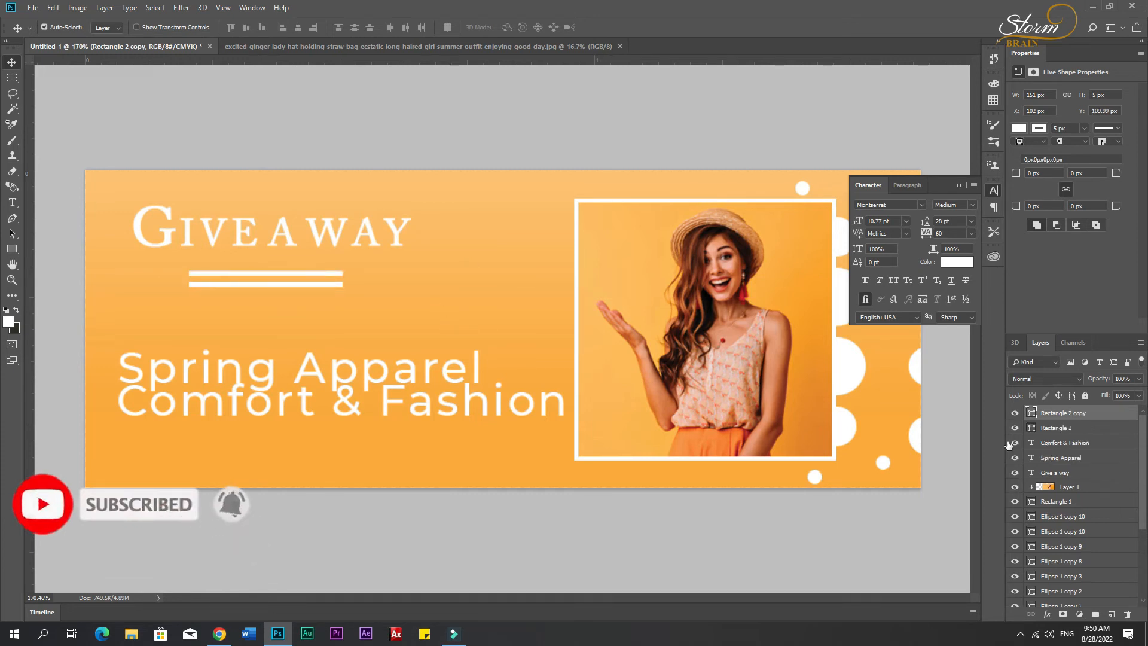
Fill the duplicated underline with dark red #400000 and remove its stroke.
double_click(1032, 412)
left_click_drag(893, 397, 913, 374)
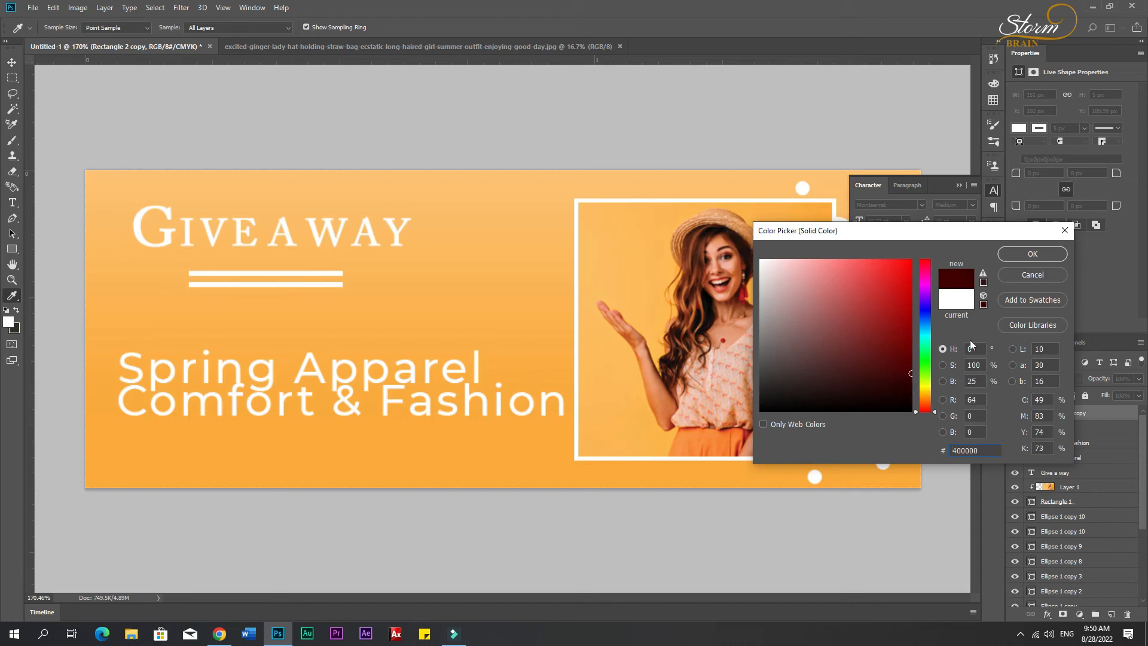
left_click(1044, 255)
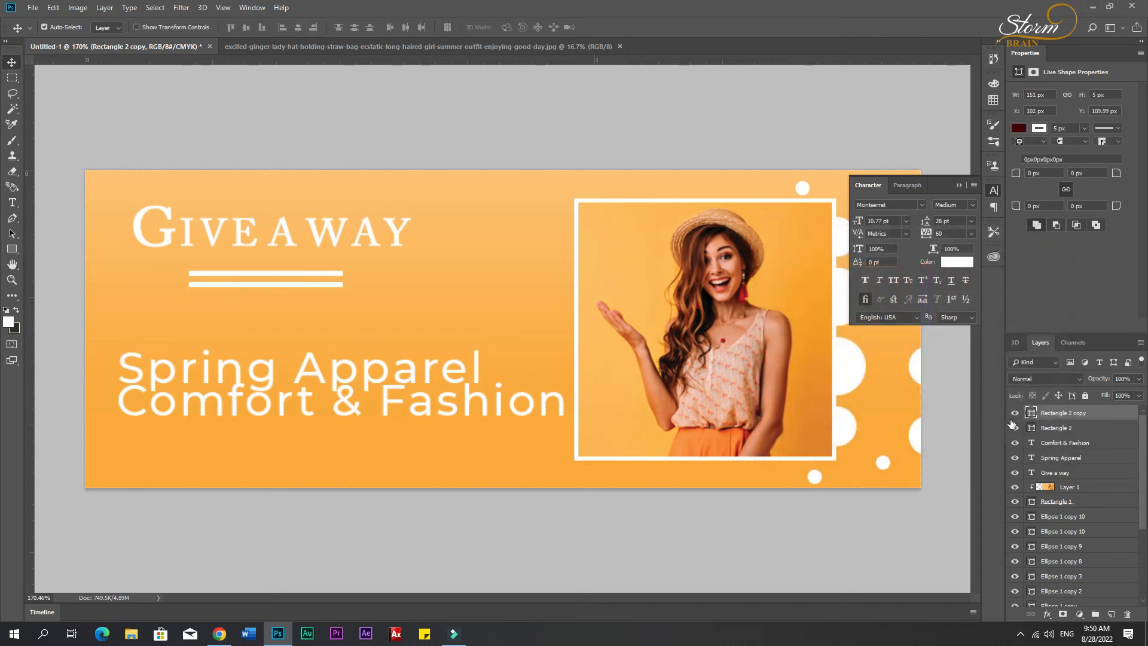
left_click(1043, 128)
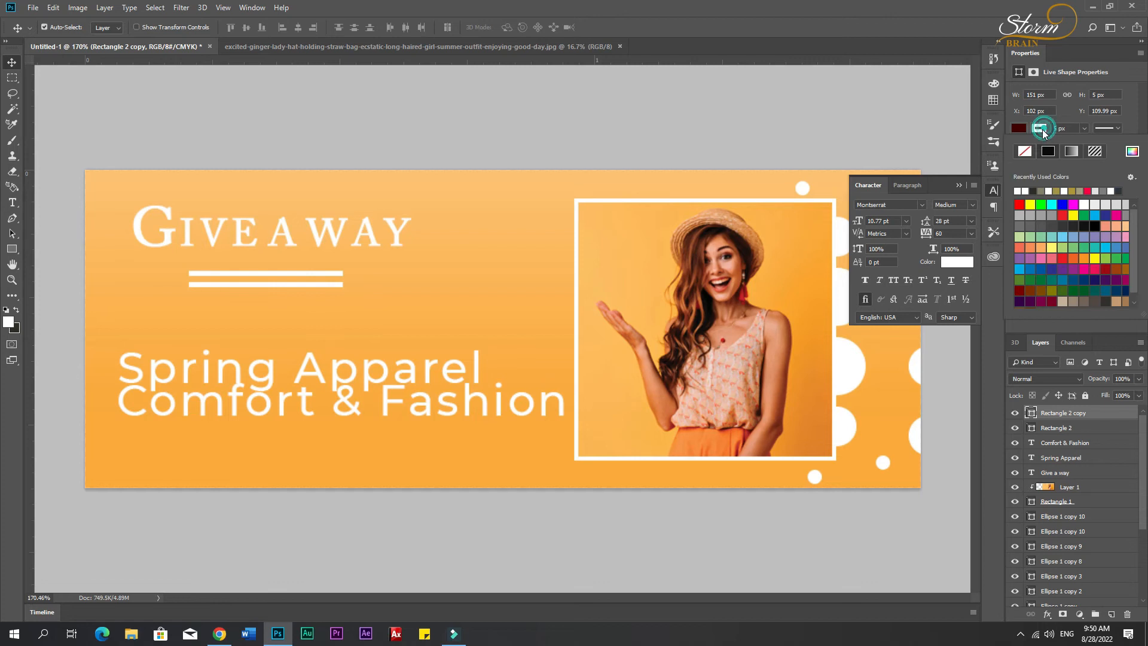
left_click(1026, 152)
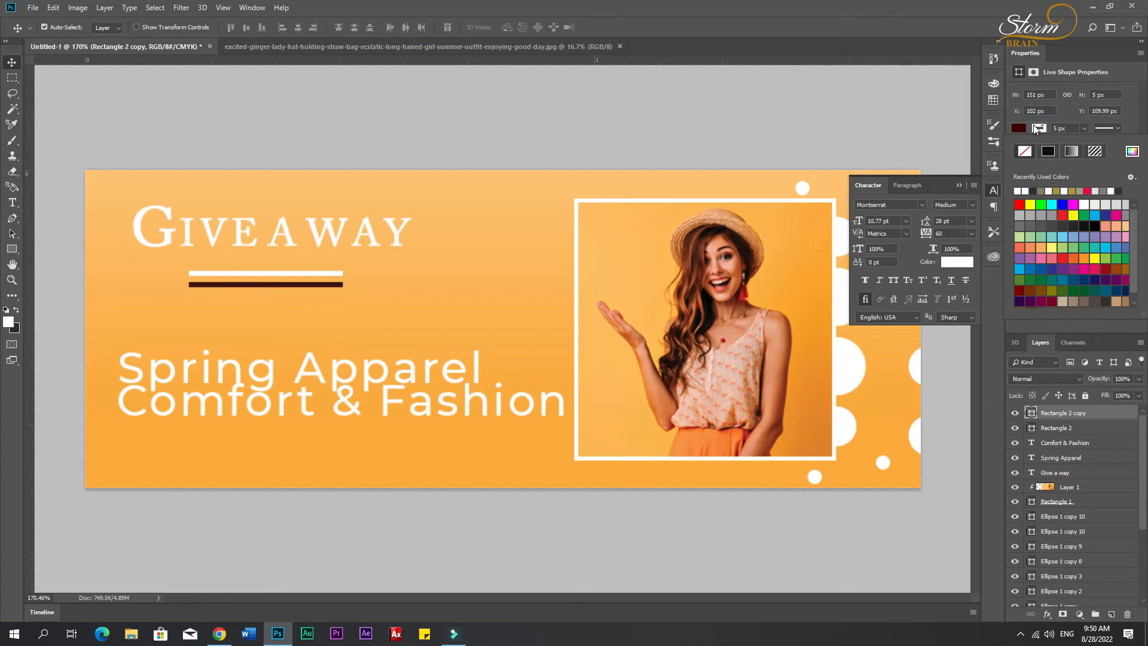
left_click(1038, 130)
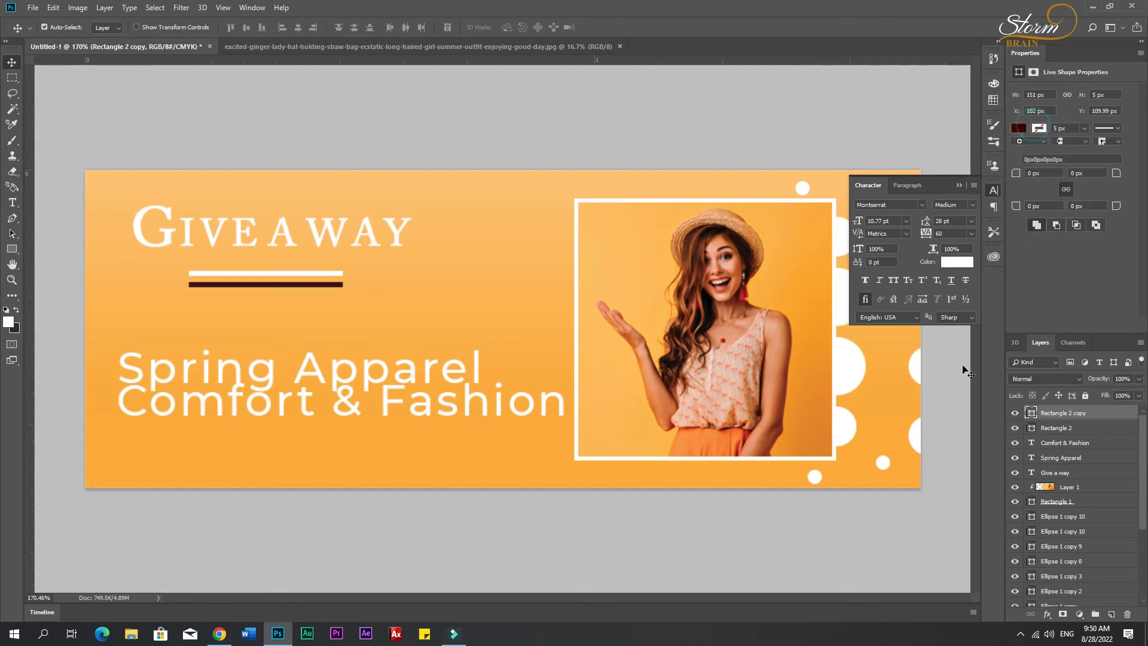
Soften the lower underline's fill color to a muted maroon, #5e2323.
double_click(1031, 414)
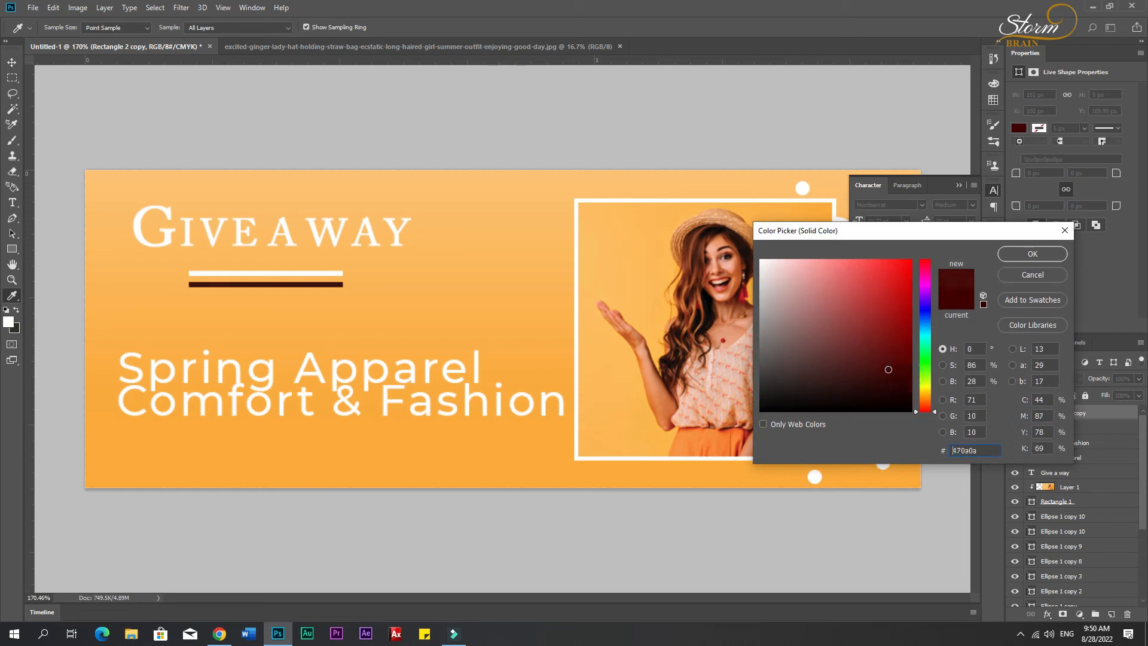
left_click_drag(883, 368, 875, 364)
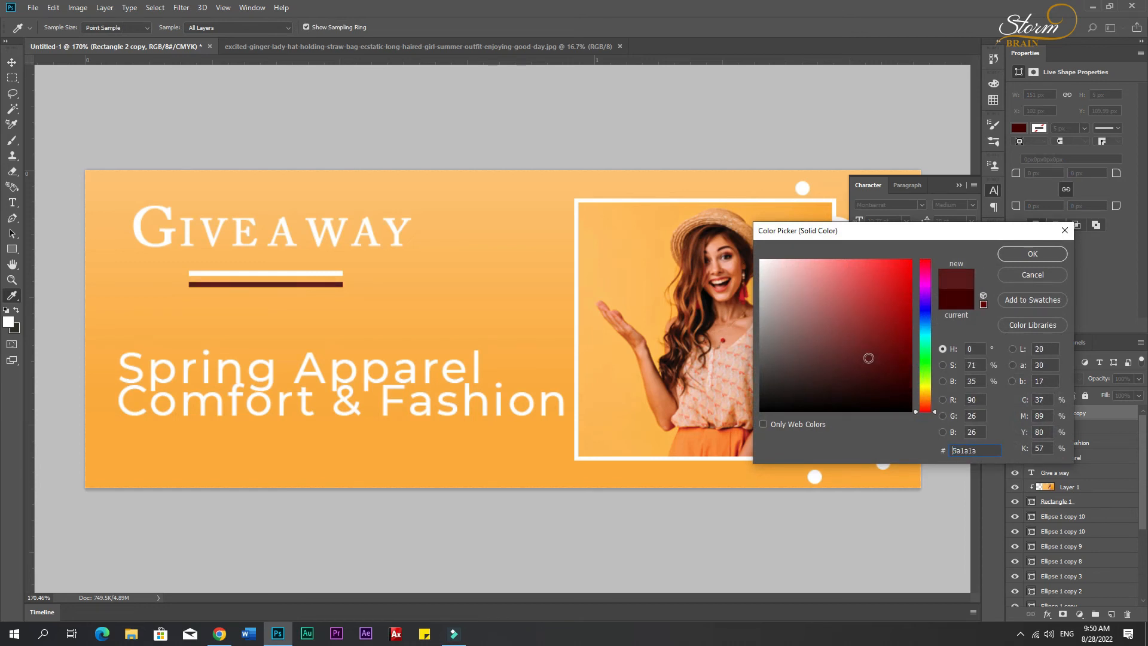
left_click(1011, 256)
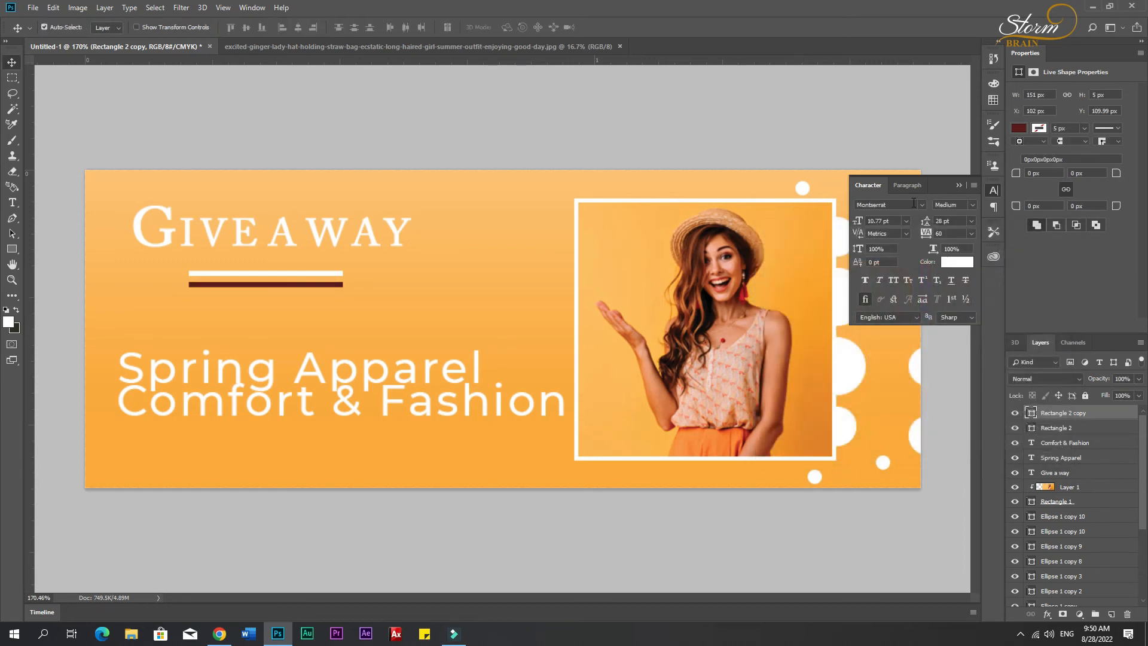
left_click(957, 185)
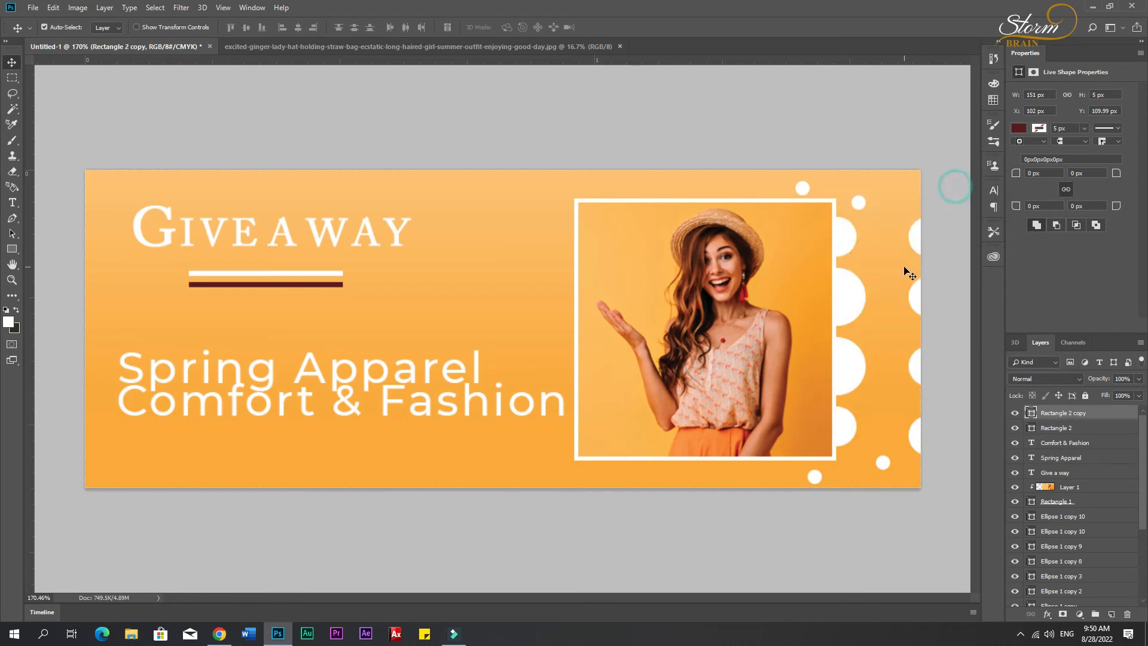
double_click(1031, 414)
left_click(847, 351)
left_click_drag(842, 349, 835, 361)
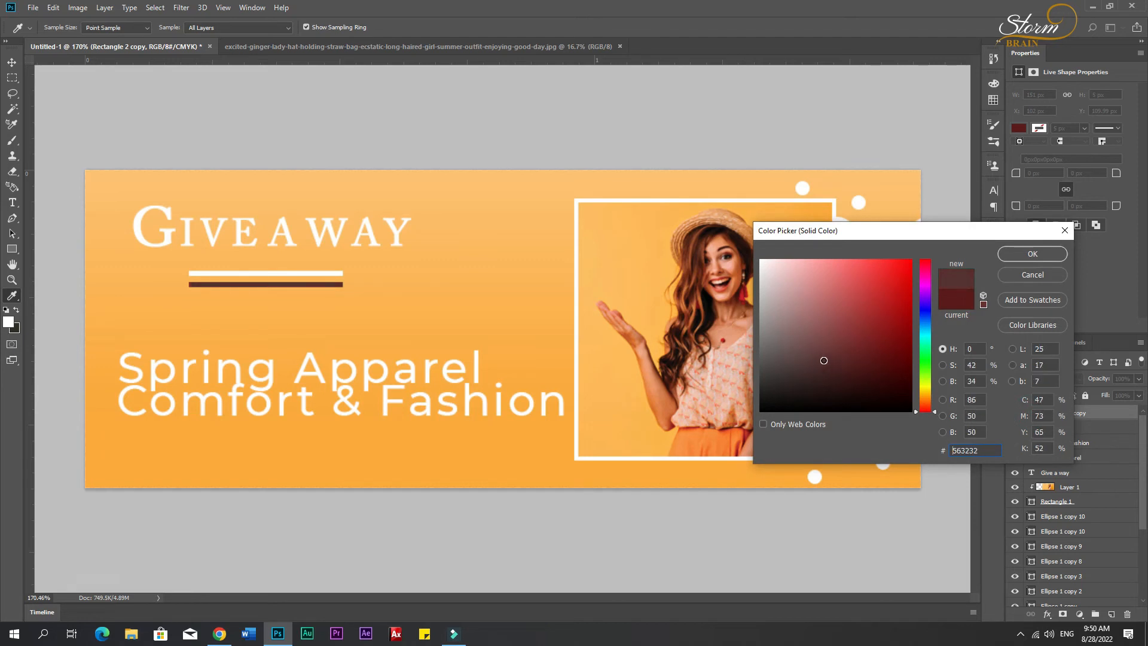
left_click_drag(826, 355, 854, 358)
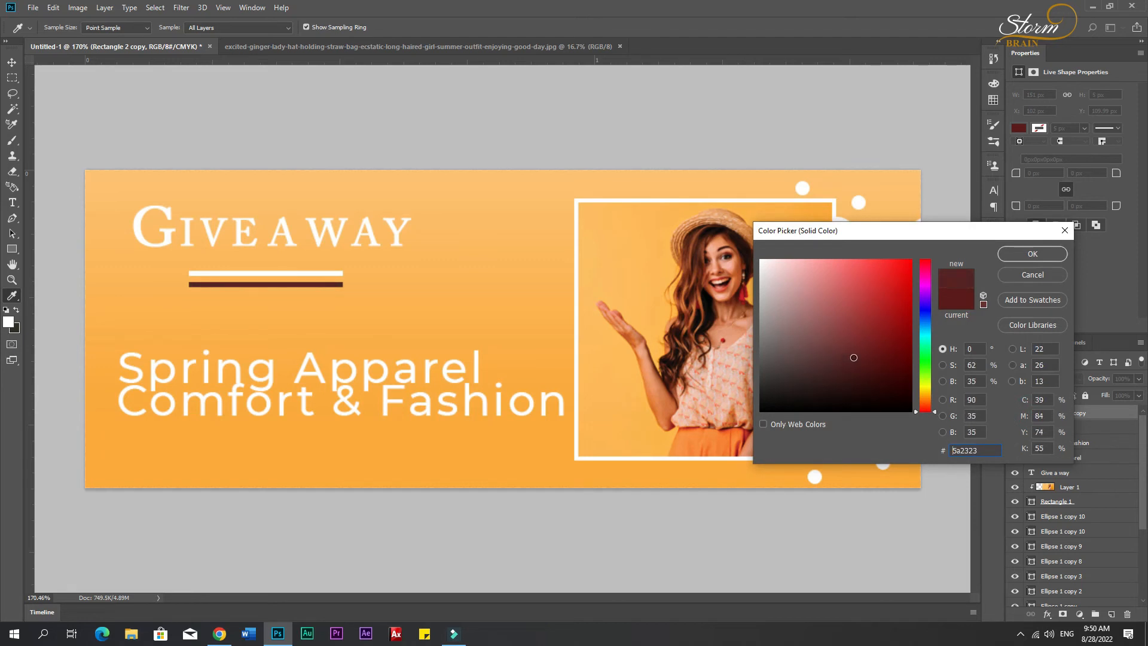
left_click(1033, 253)
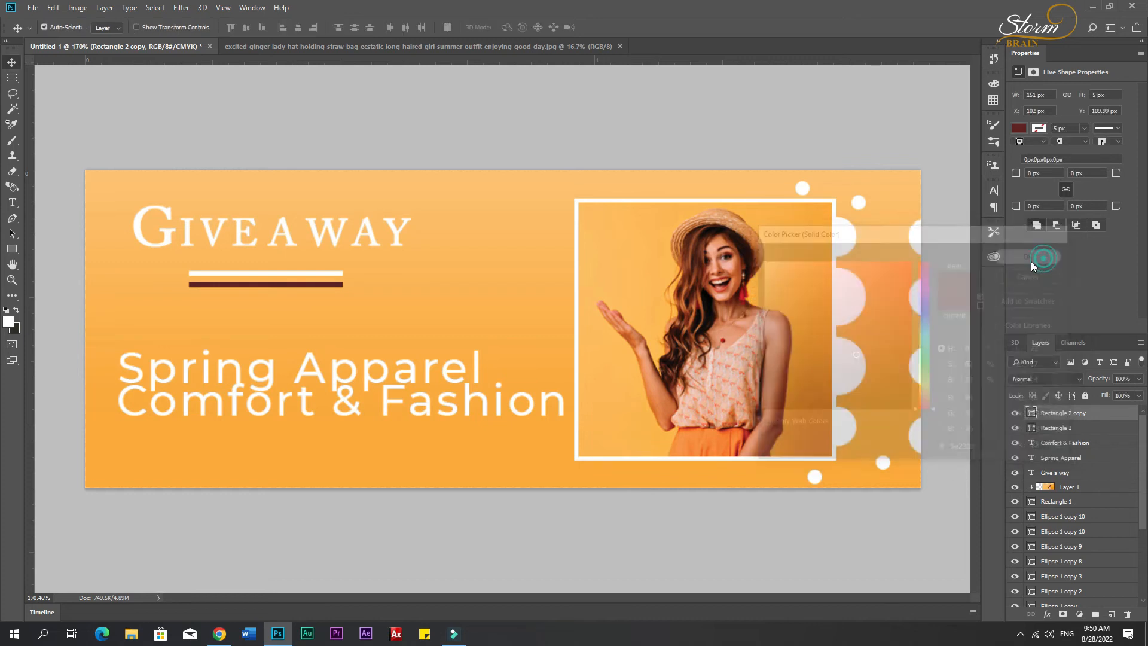
left_click(507, 565)
Scale the "Spring Apparel" text to 3.84 pt, make it Bold and place it under the underlines at X 0.11 in, Y 0.24 in.
left_click(470, 370)
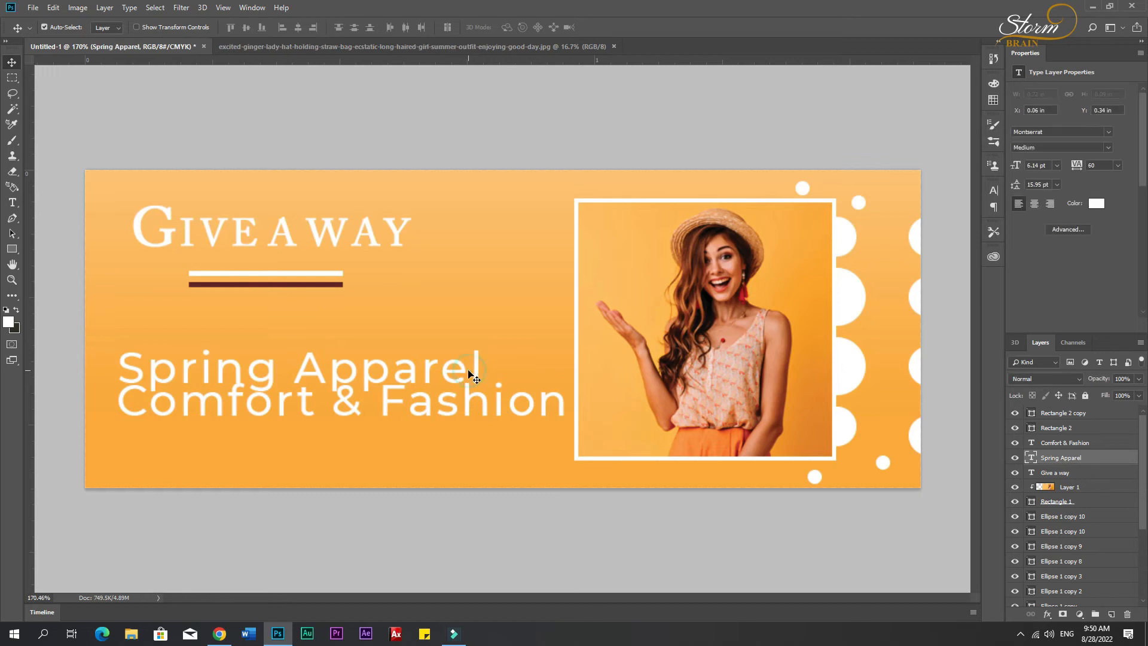
key("ctrl+t")
left_click_drag(485, 395, 347, 376)
left_click_drag(279, 366, 317, 322)
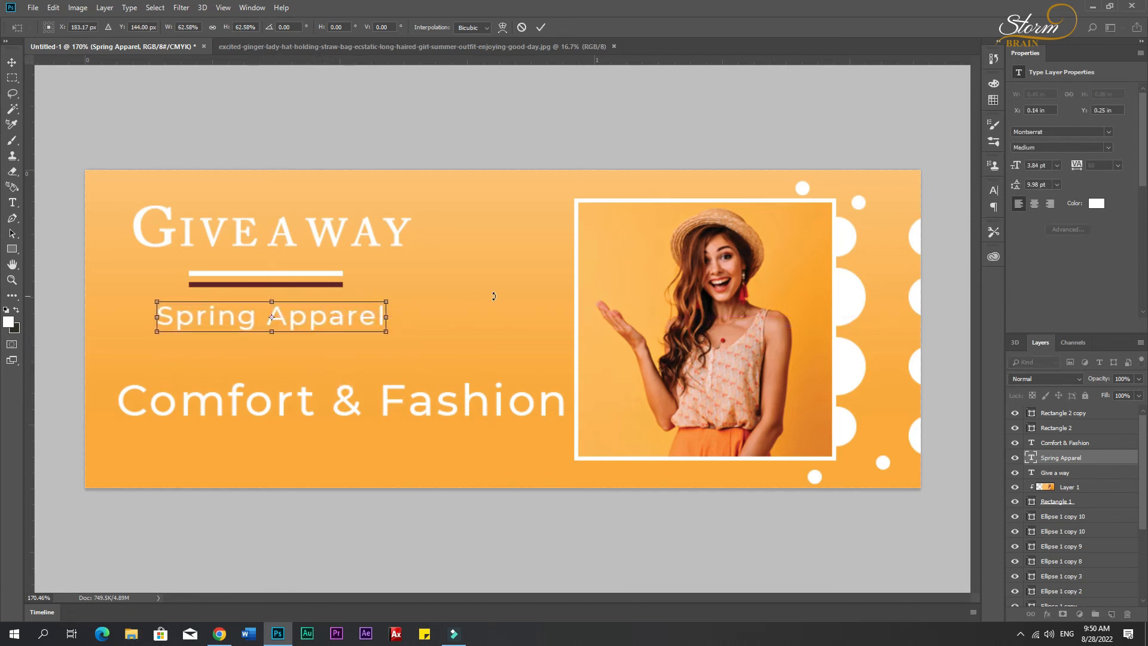
key("Return")
left_click(1109, 147)
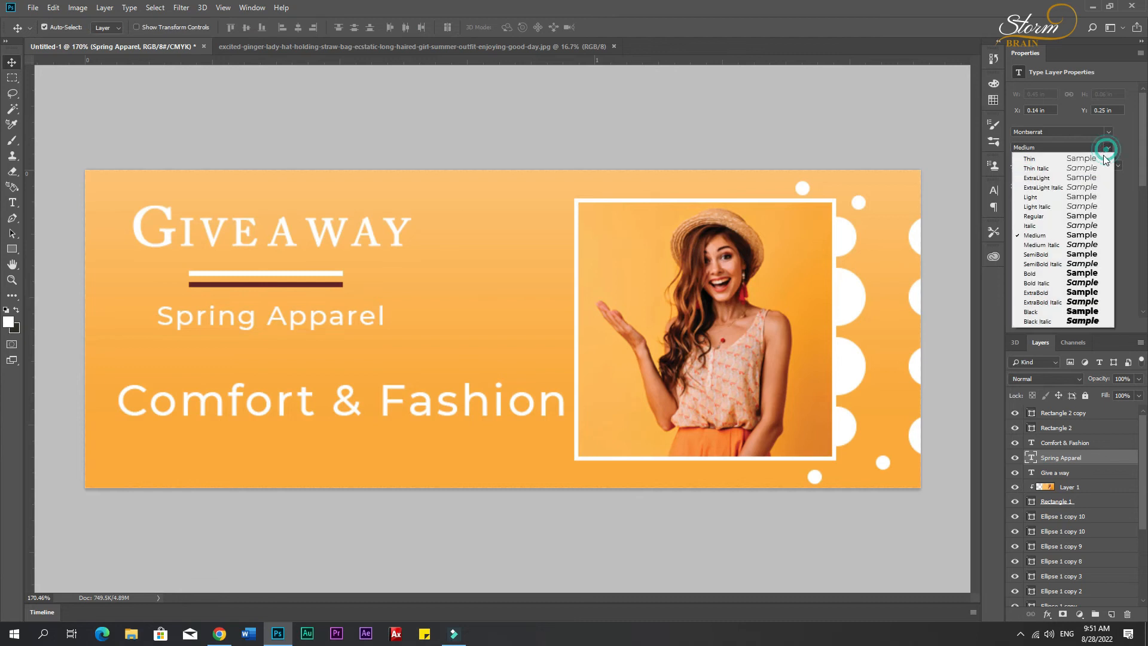
left_click(1033, 273)
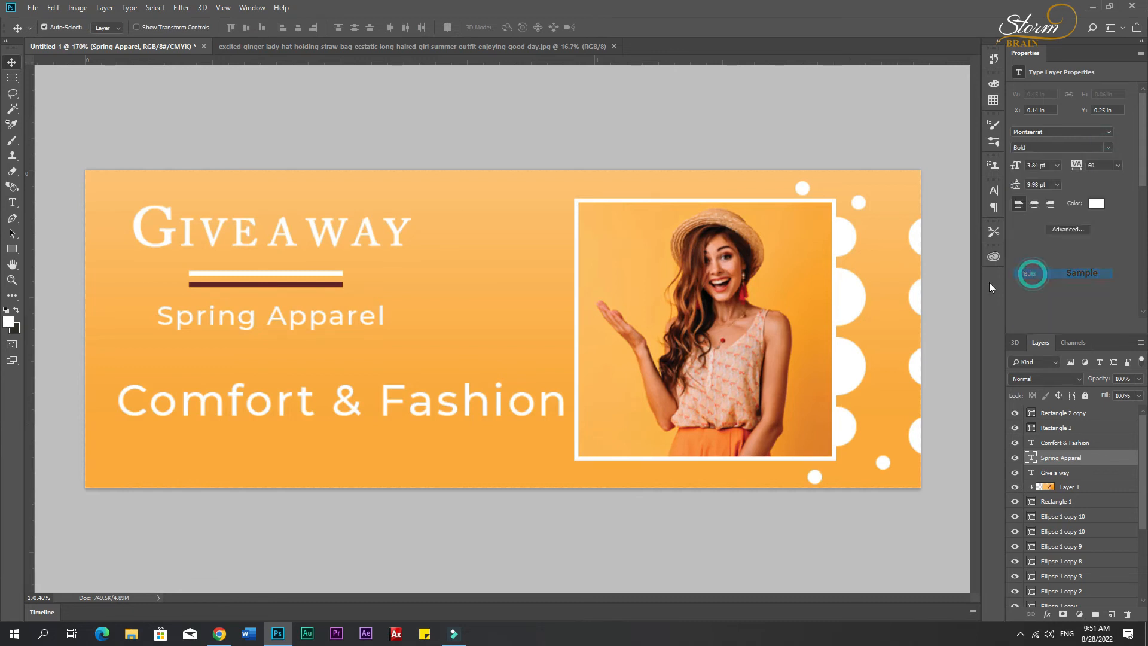
left_click_drag(345, 316, 333, 311)
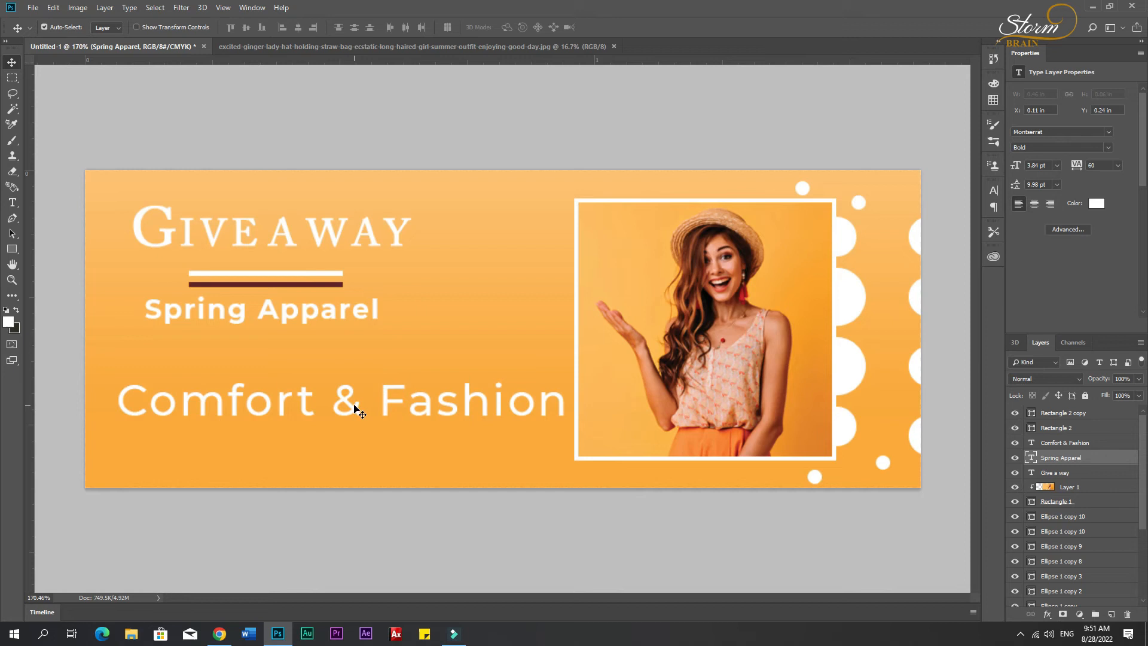
Set the "Comfort & Fashion" text to Regular weight and scale it to 3.25 pt, starting at X 0.11 in.
left_click(355, 408)
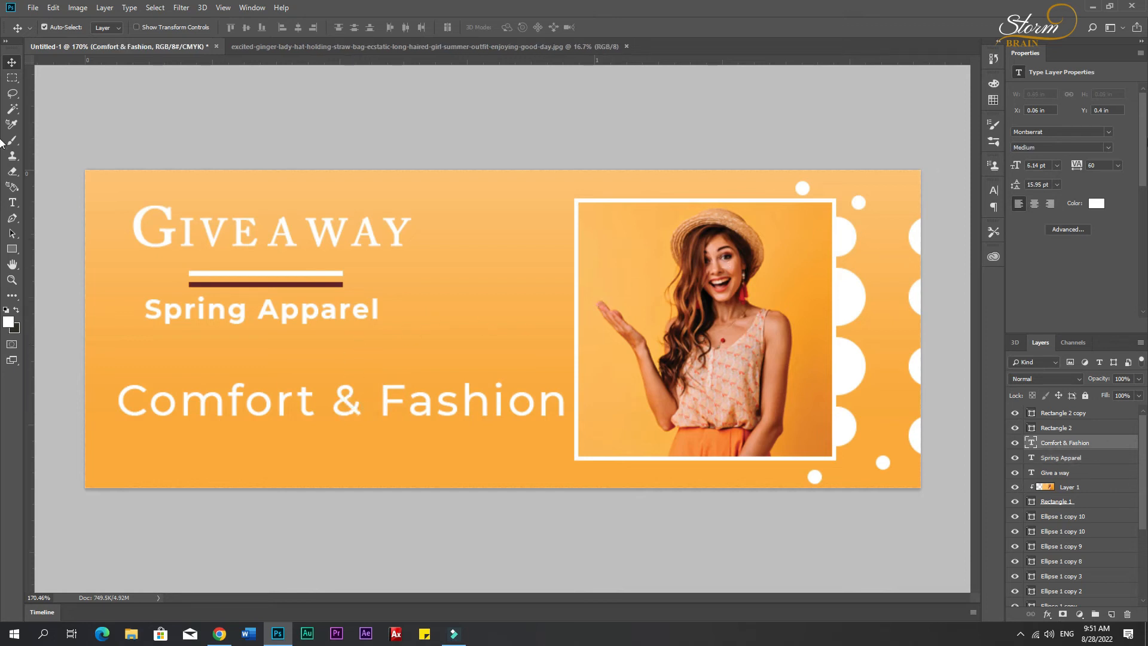
left_click(1107, 148)
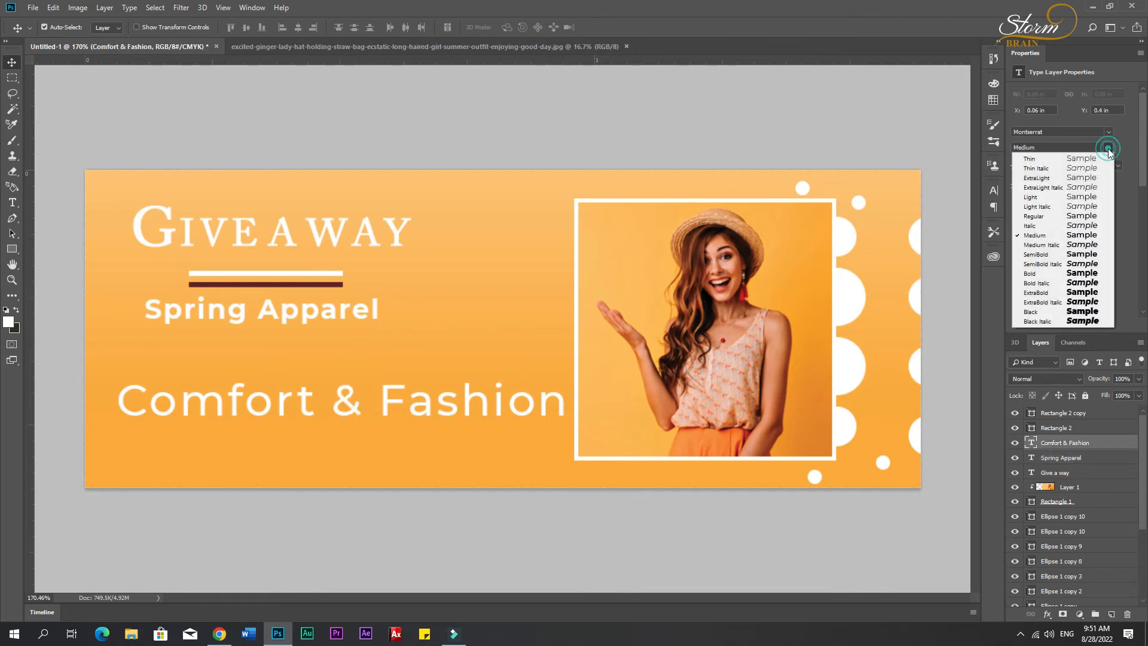
left_click(1032, 216)
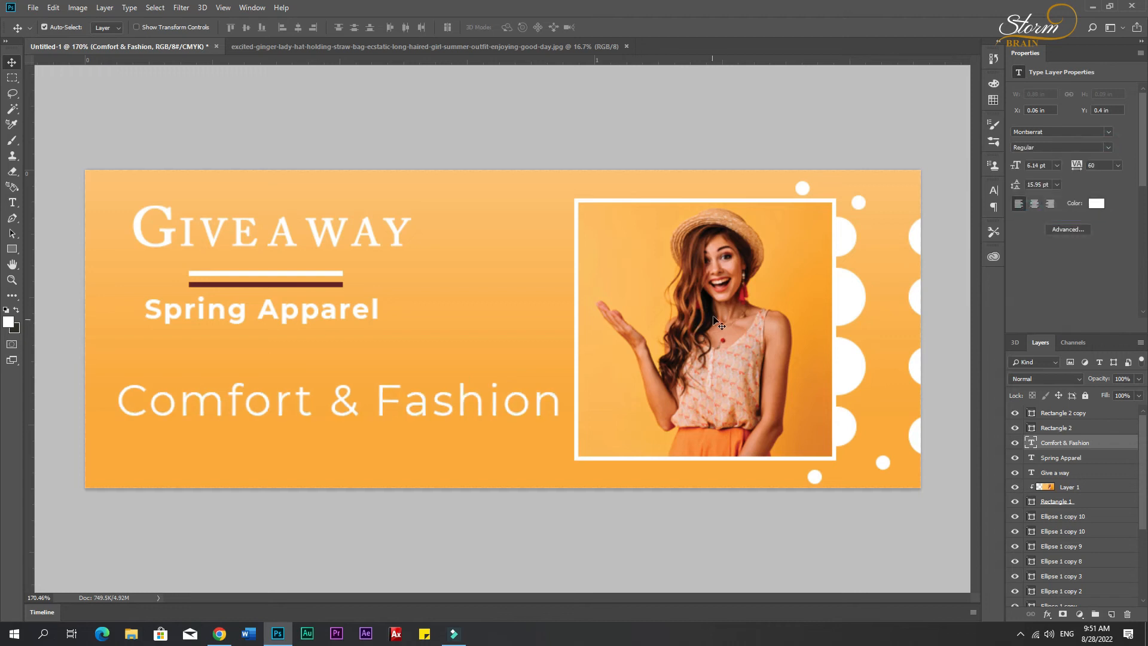
key("ctrl+t")
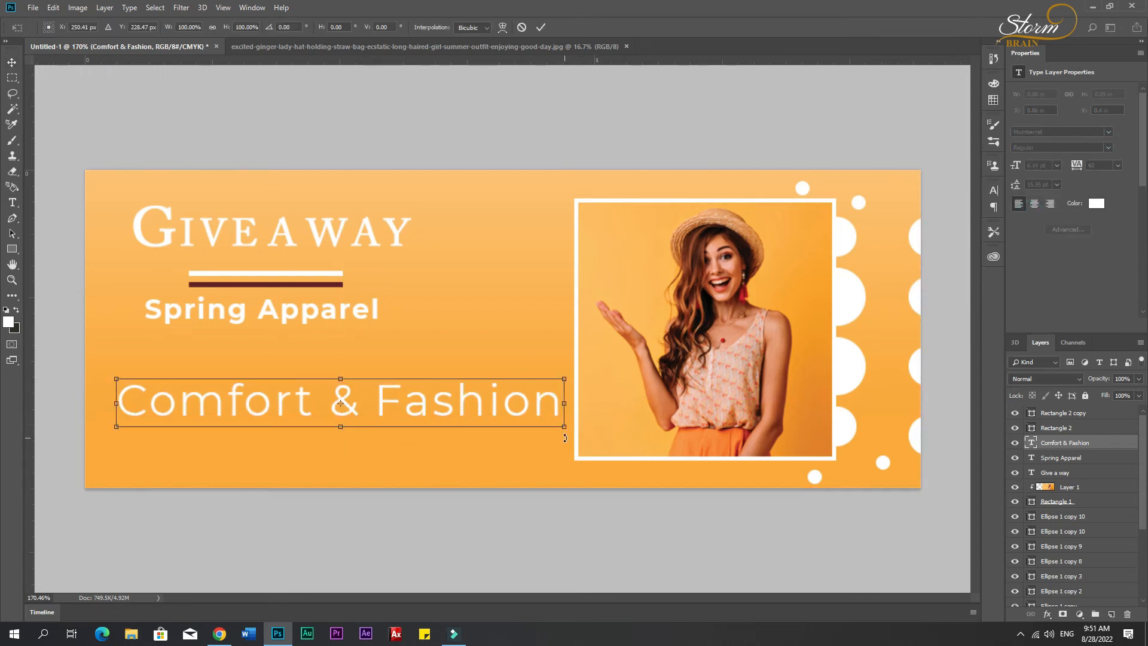
left_click_drag(565, 429, 383, 366)
key("Return")
Nudge the "Comfort & Fashion" text up to about Y 0.3 in, directly beneath "Spring Apparel".
key("Up")
key("Up")
key("Up")
key("Up")
key("Up")
key("Up")
key("Up")
key("Up")
key("Up")
key("Up")
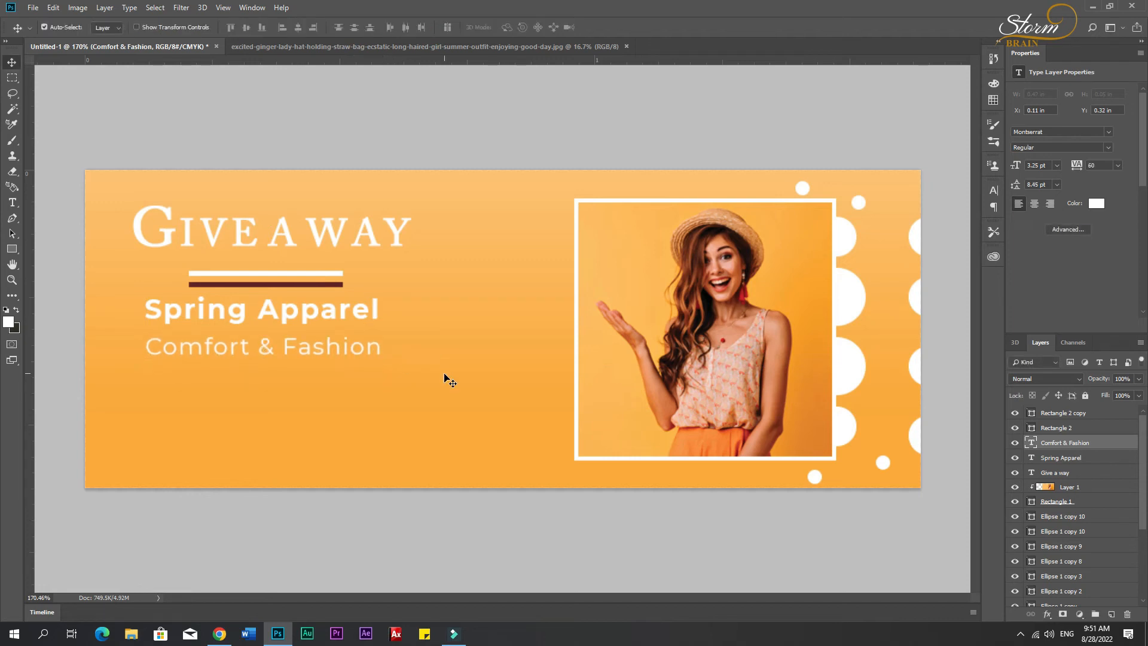
key("Up")
key("Up")
key("Up")
key("Up")
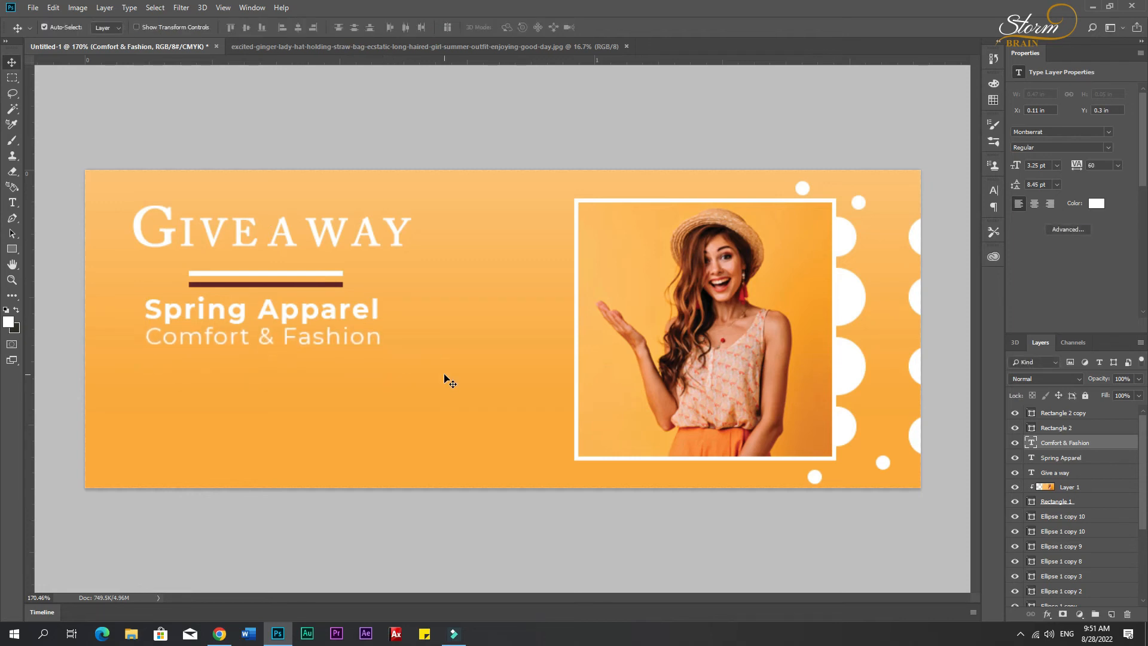
key("Down")
left_click(361, 537)
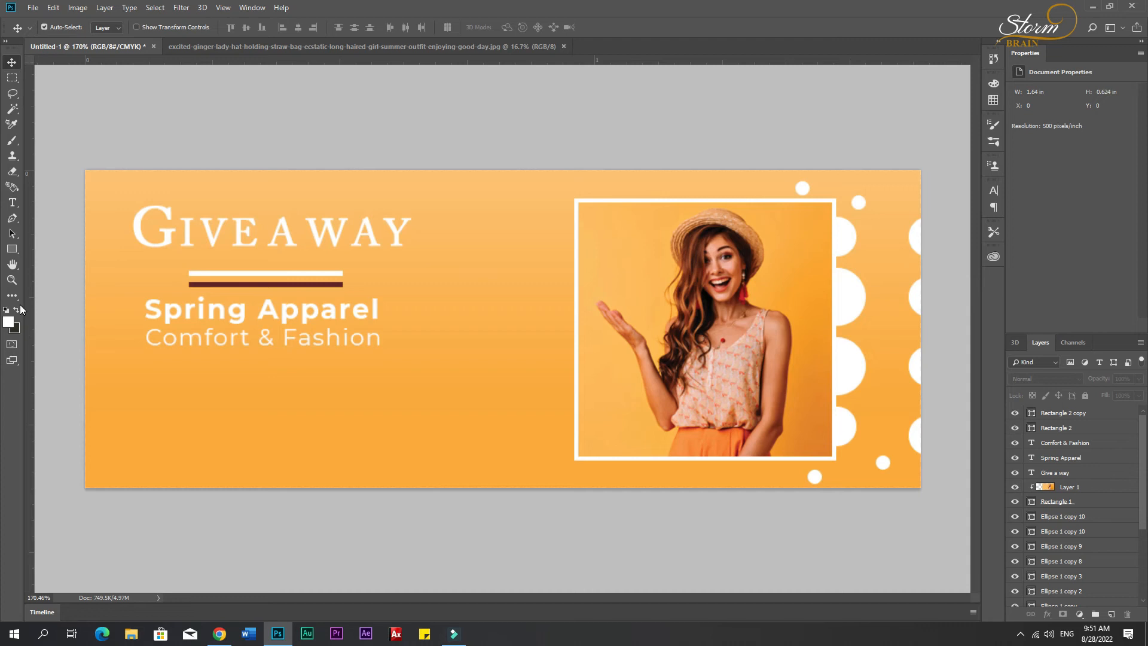
Add a white "Shop Now" text in Montserrat Regular, 10.77 pt, below the "Comfort & Fashion" line.
key("t")
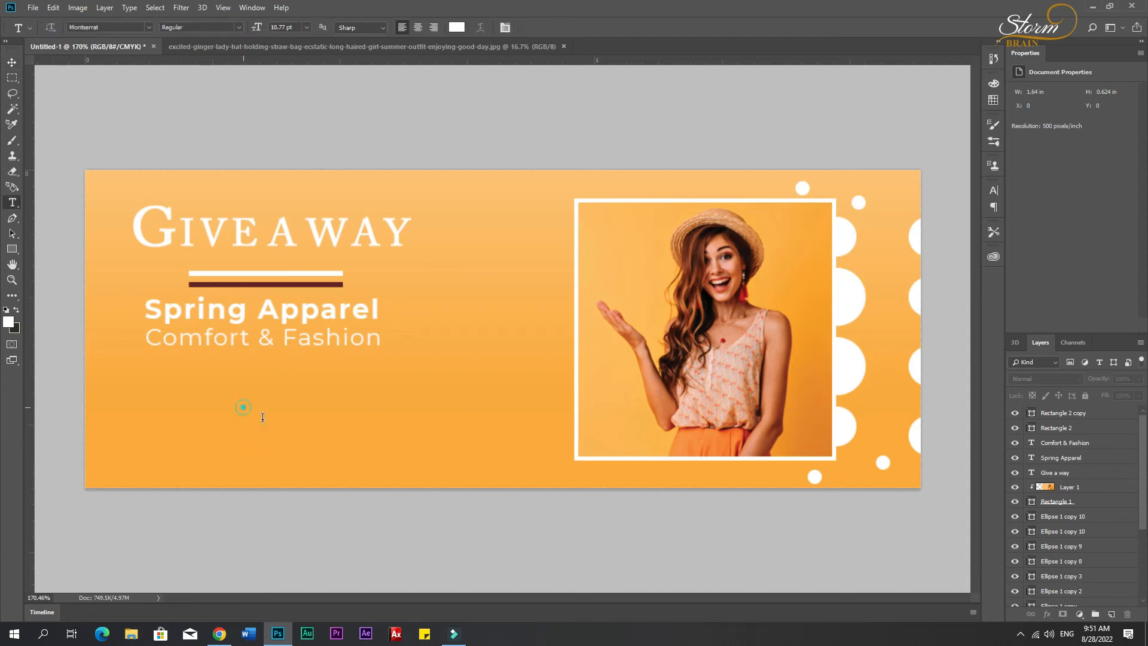
left_click(242, 407)
type("Sho")
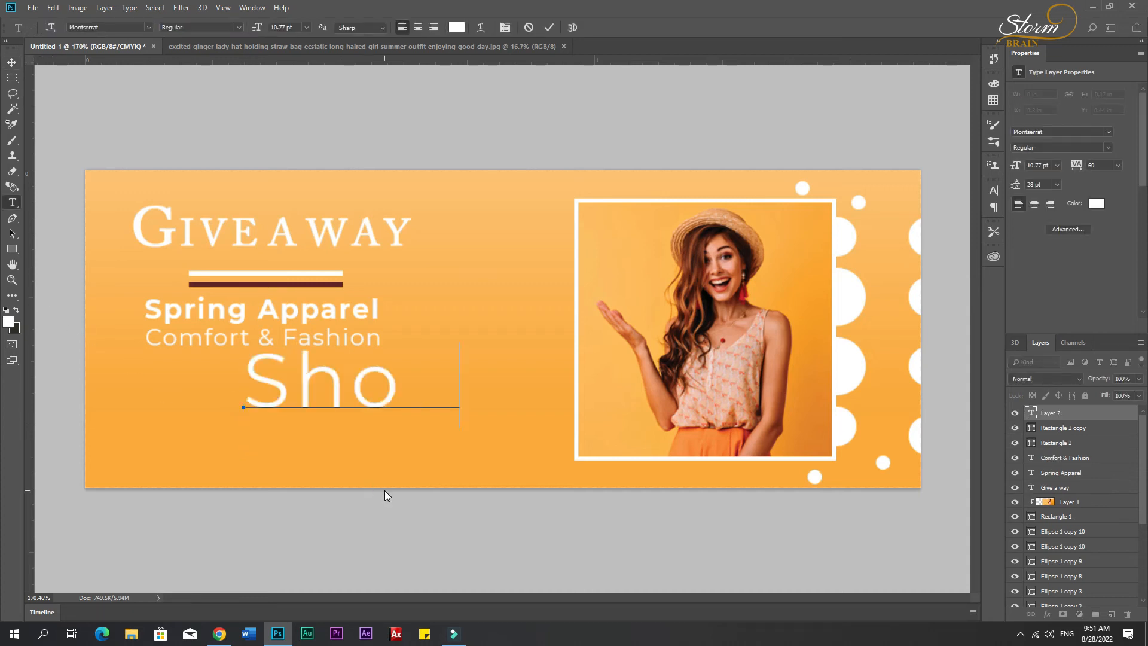
type("p Now")
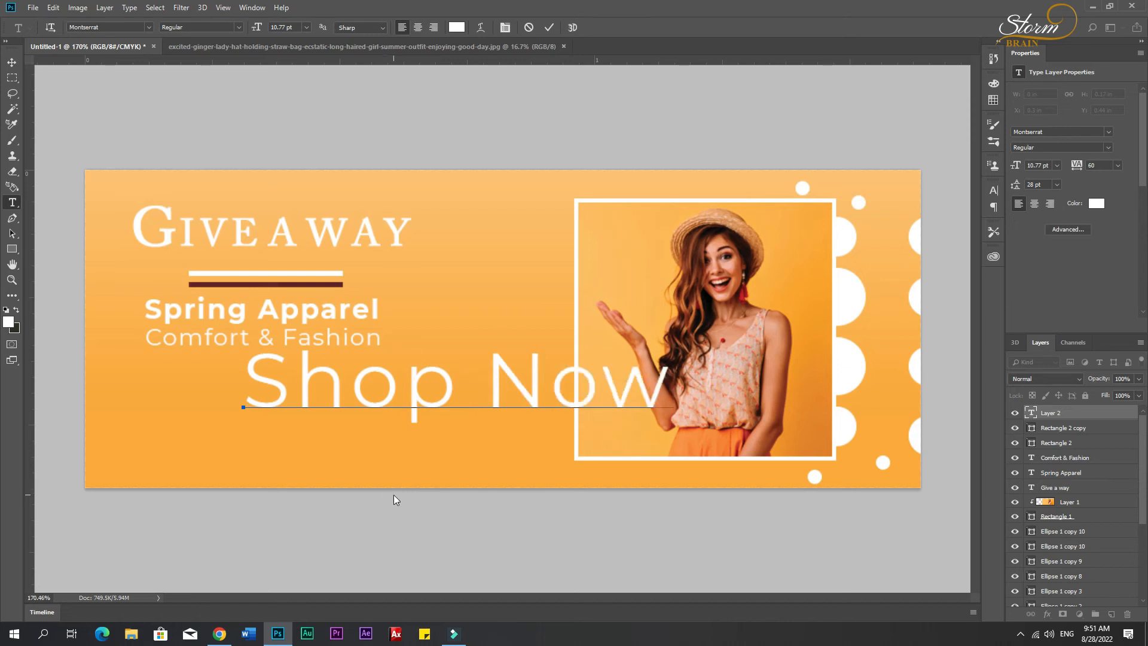
left_click(11, 63)
Draw a button rectangle about 123 × 24 px below the taglines at X 97 px, Y 197 px.
left_click(11, 248)
left_click_drag(183, 370, 309, 393)
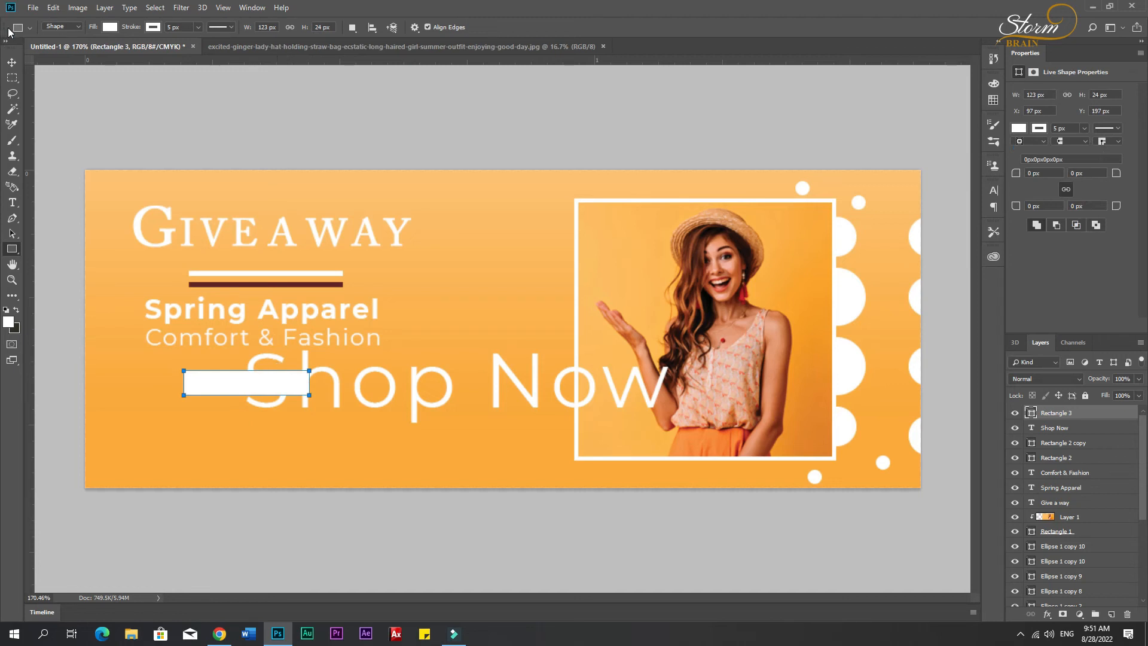
left_click(12, 61)
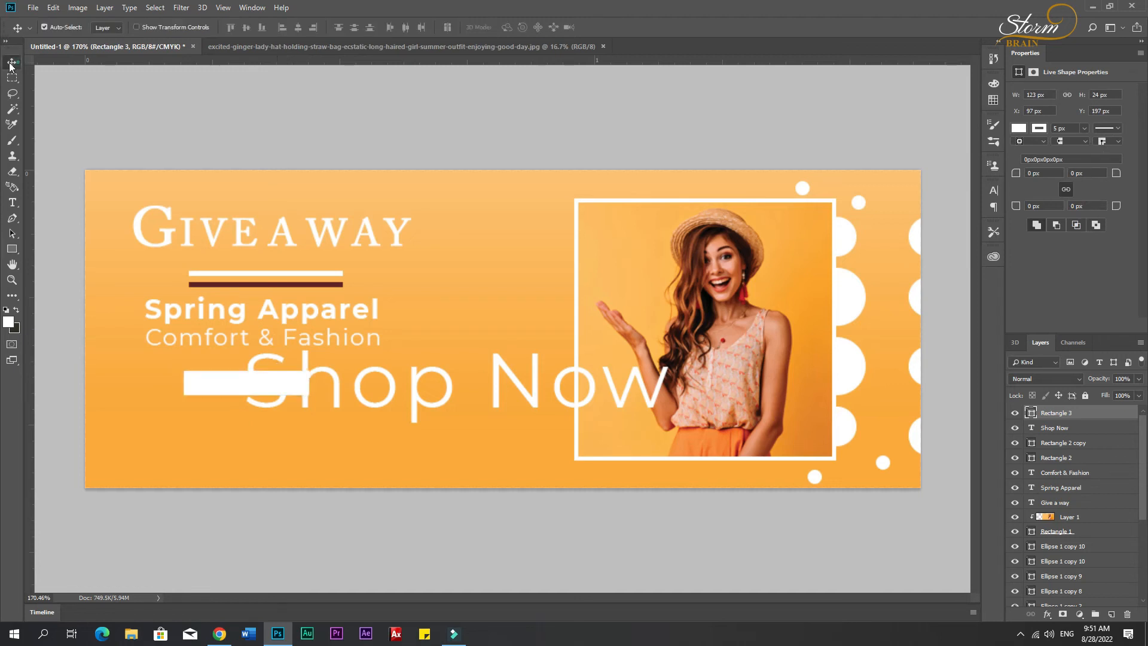
Fill the rectangle with maroon #5e2323 sampled from the lower underline, remove its stroke and move it to X 102 px, Y 209 px.
double_click(1032, 414)
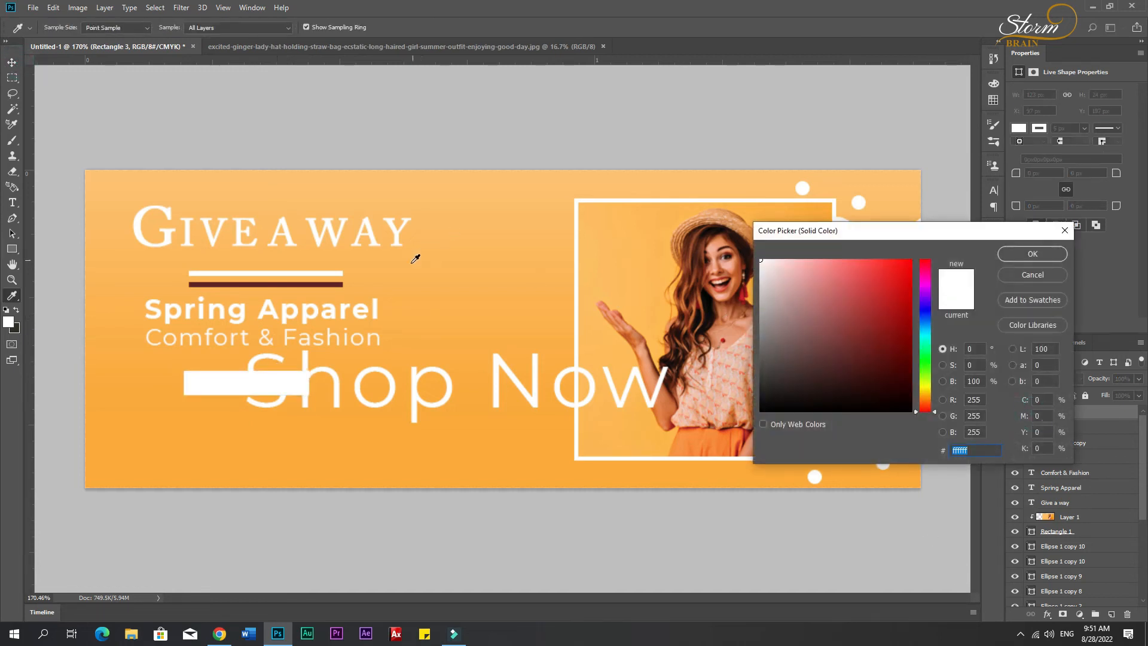
left_click(333, 281)
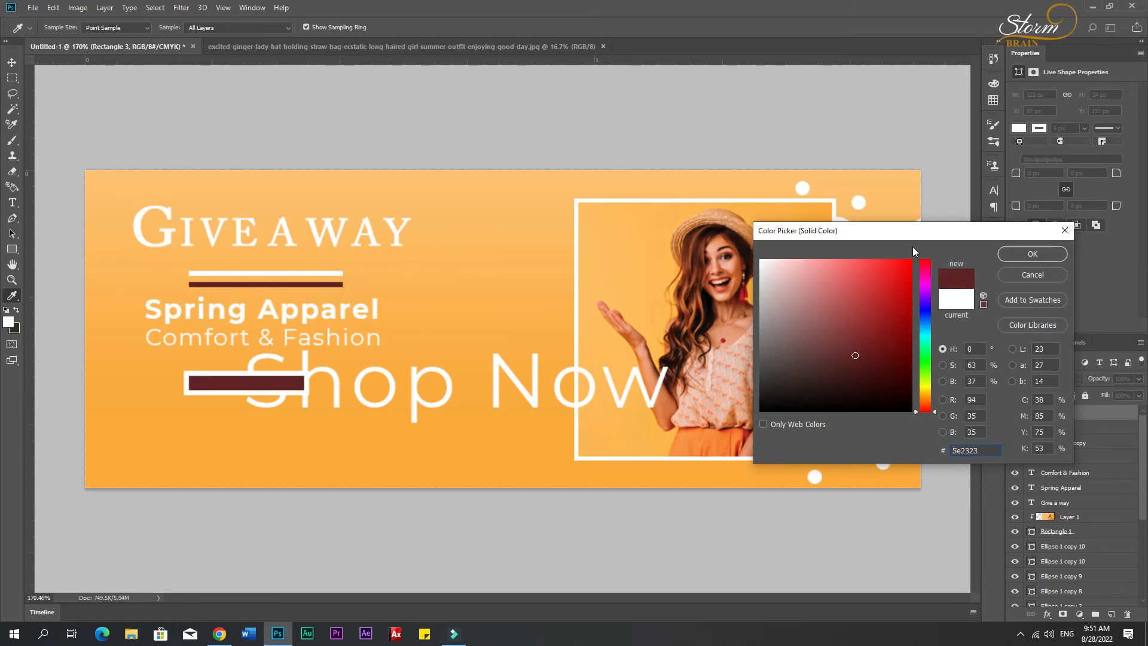
left_click(1028, 263)
left_click(1039, 255)
left_click(1037, 127)
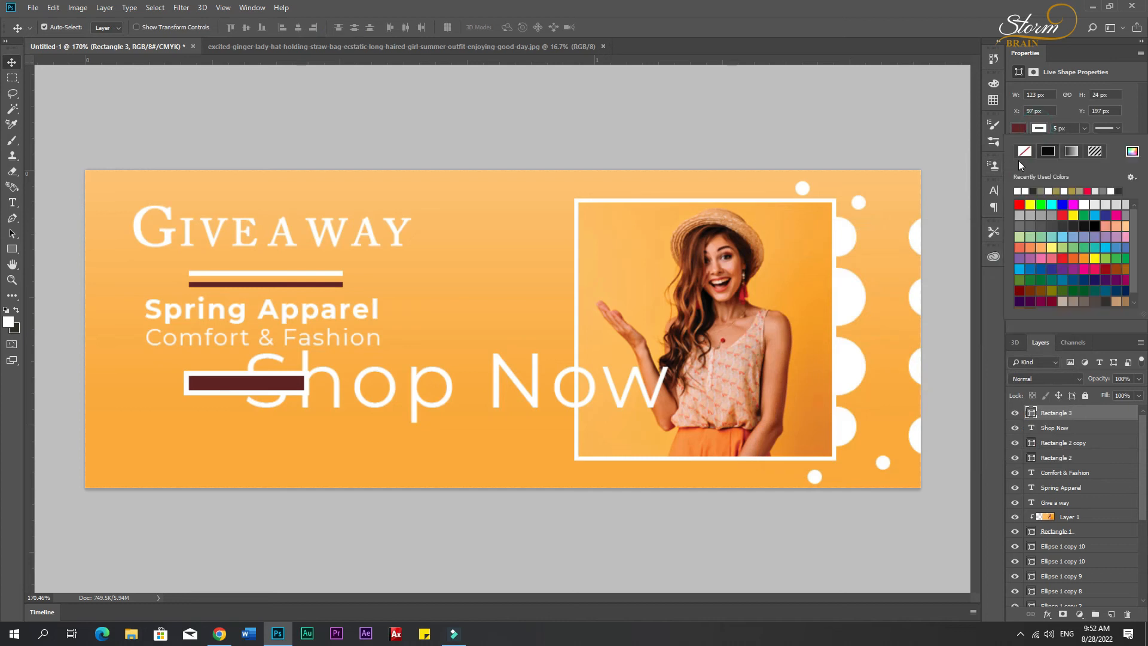
left_click(1025, 151)
mouse_move(258, 383)
left_mouse_down()
mouse_move(242, 384)
mouse_move(263, 398)
left_mouse_up()
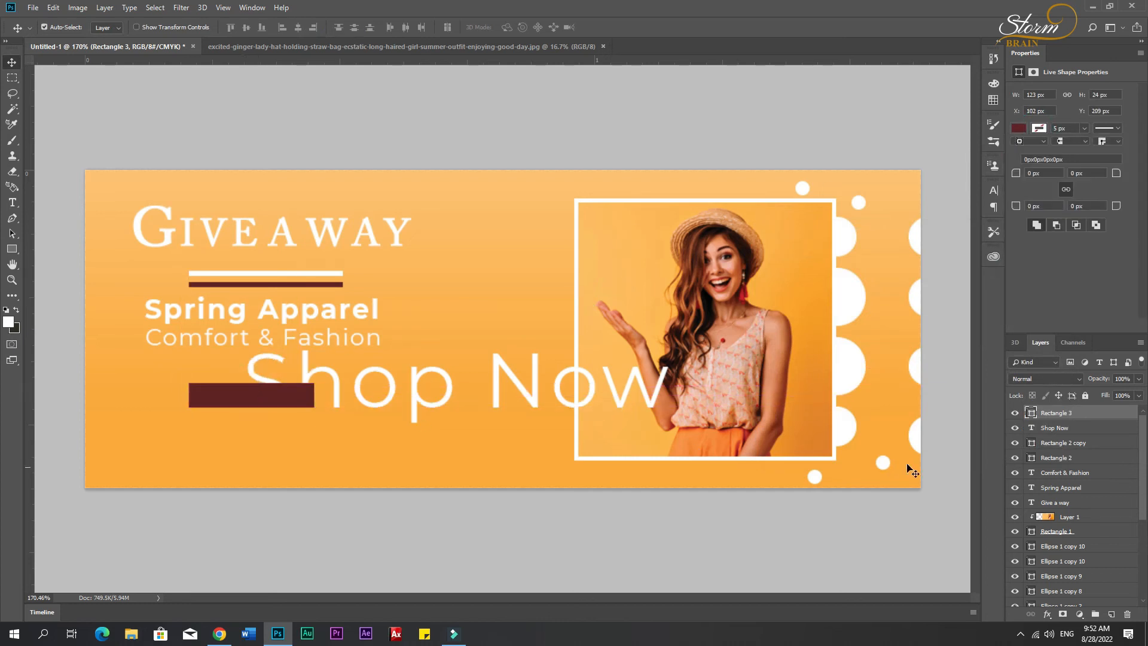
Stack the maroon rectangle beneath the "Shop Now" text and scale the text to about 2.56 pt so it sits inside the button.
left_click_drag(1040, 416, 1026, 437)
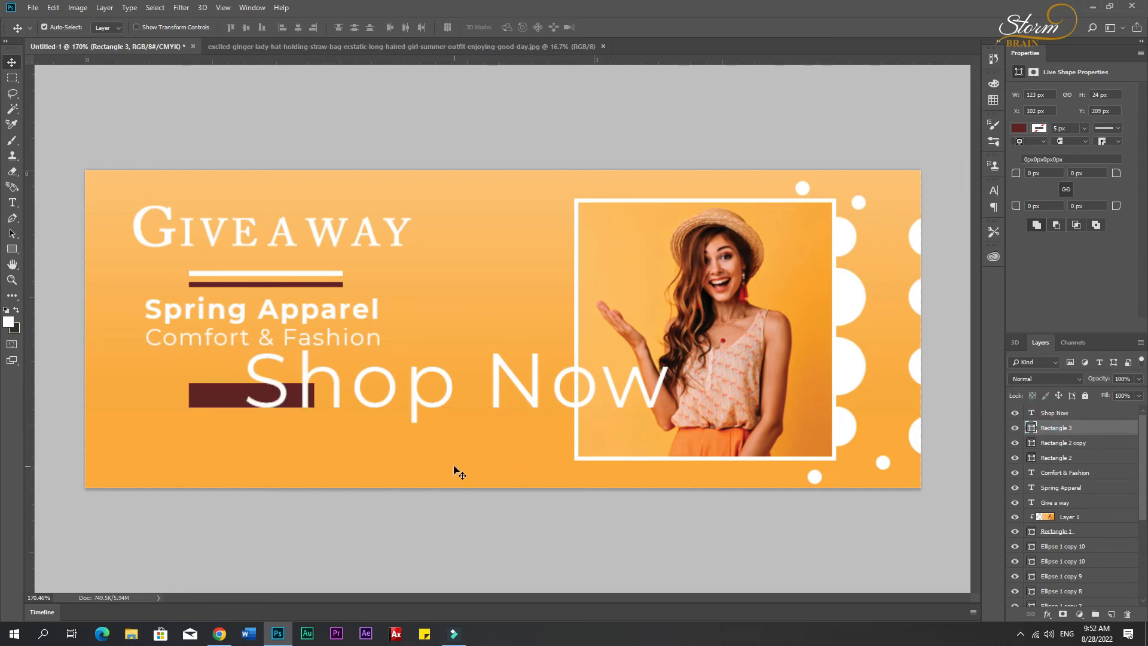
left_click(1063, 413, "ctrl")
key("ctrl+t")
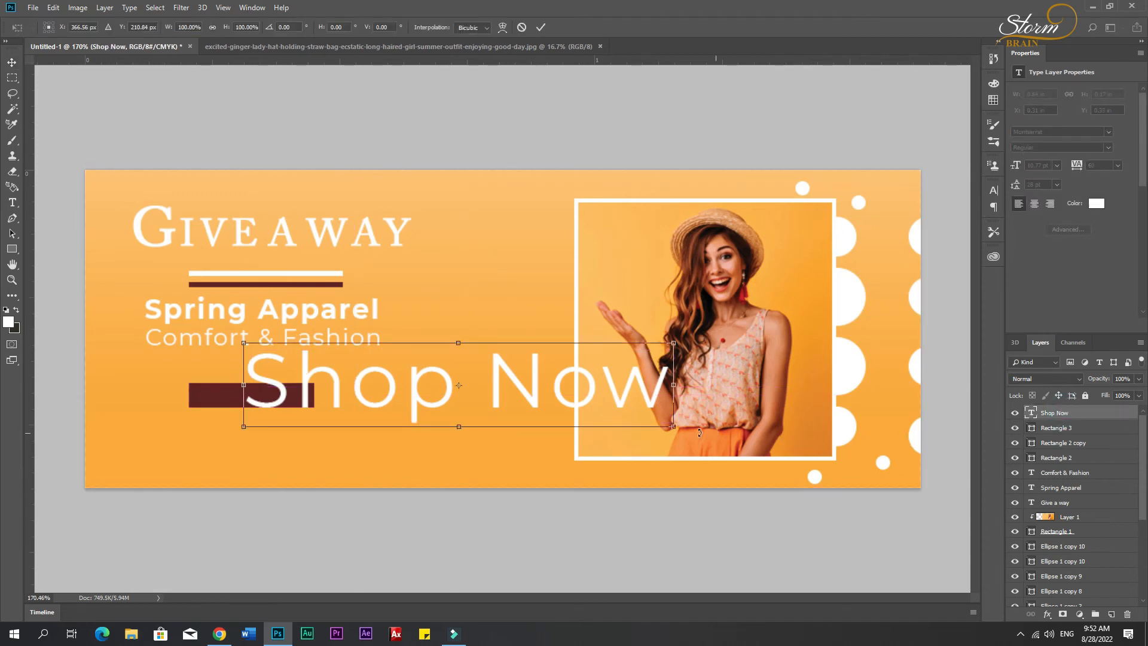
left_click_drag(682, 347, 352, 415)
left_click_drag(284, 412, 310, 411)
key("Return")
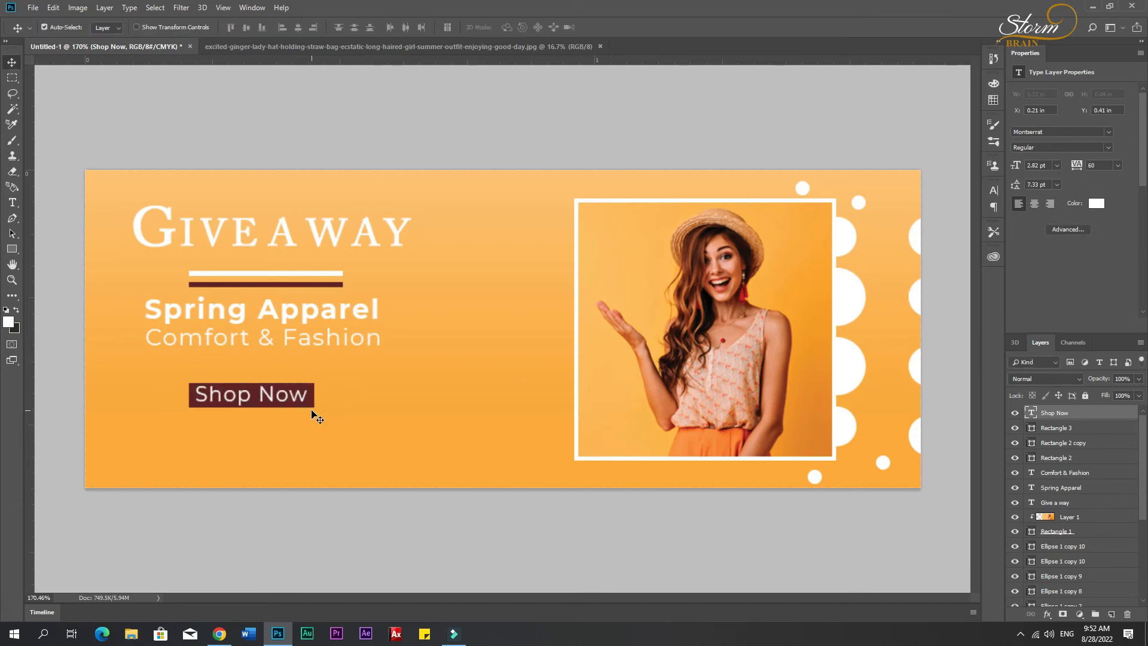
key("ctrl+t")
left_click_drag(306, 389, 297, 389)
key("Return")
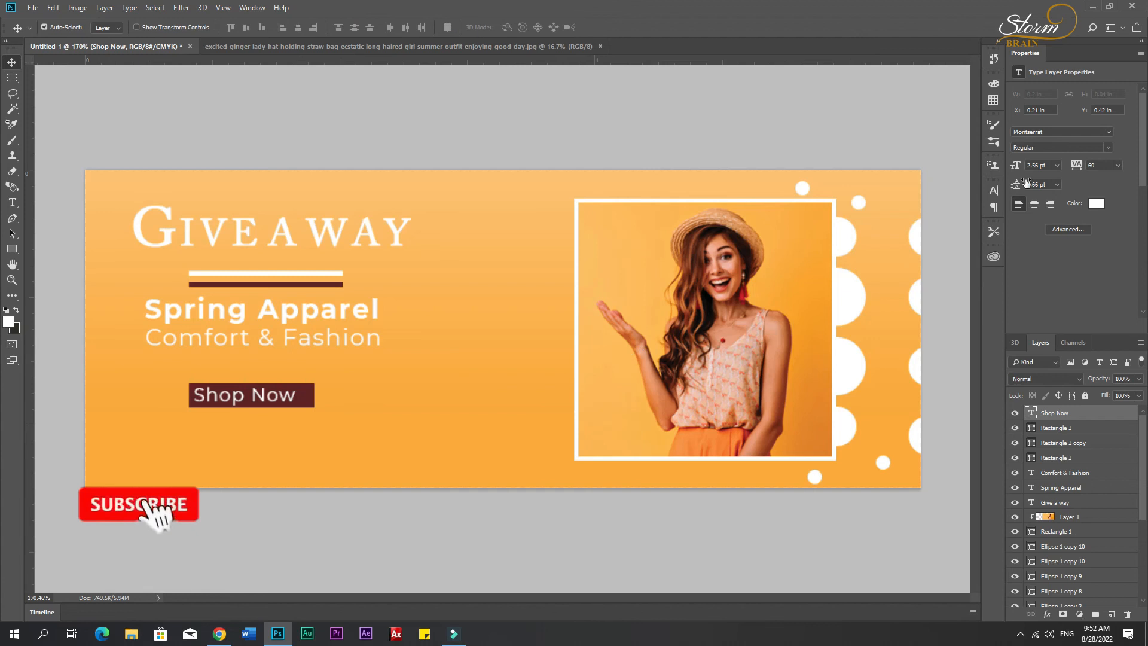
Set the "Shop Now" button text to All Caps in Montserrat Bold Italic.
left_click(994, 191)
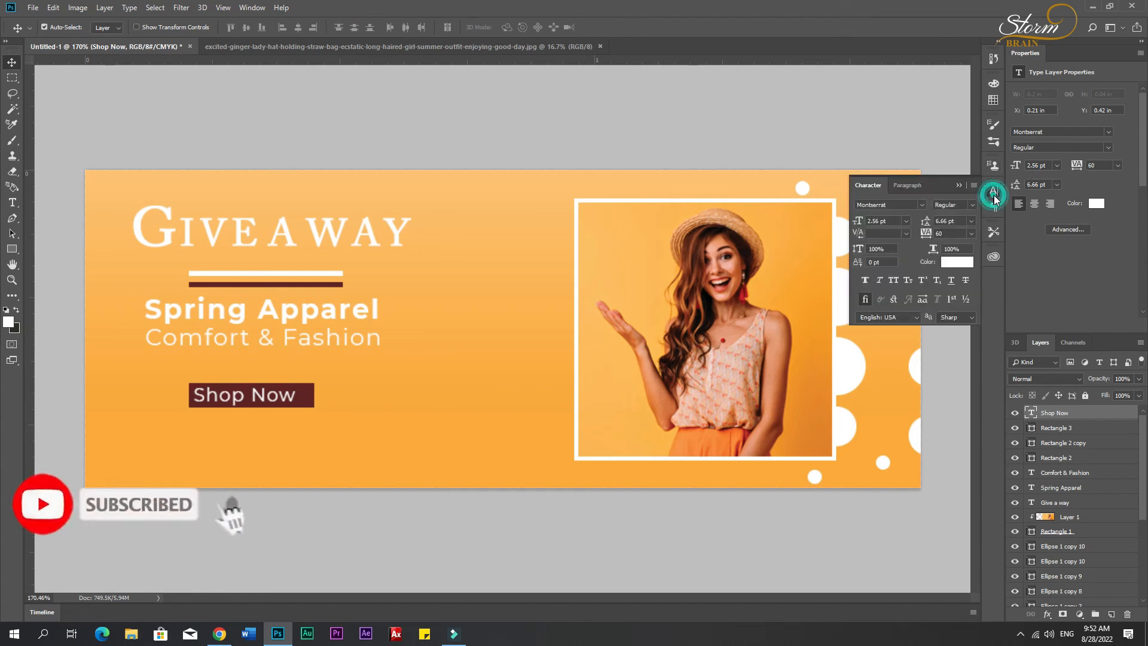
left_click(893, 281)
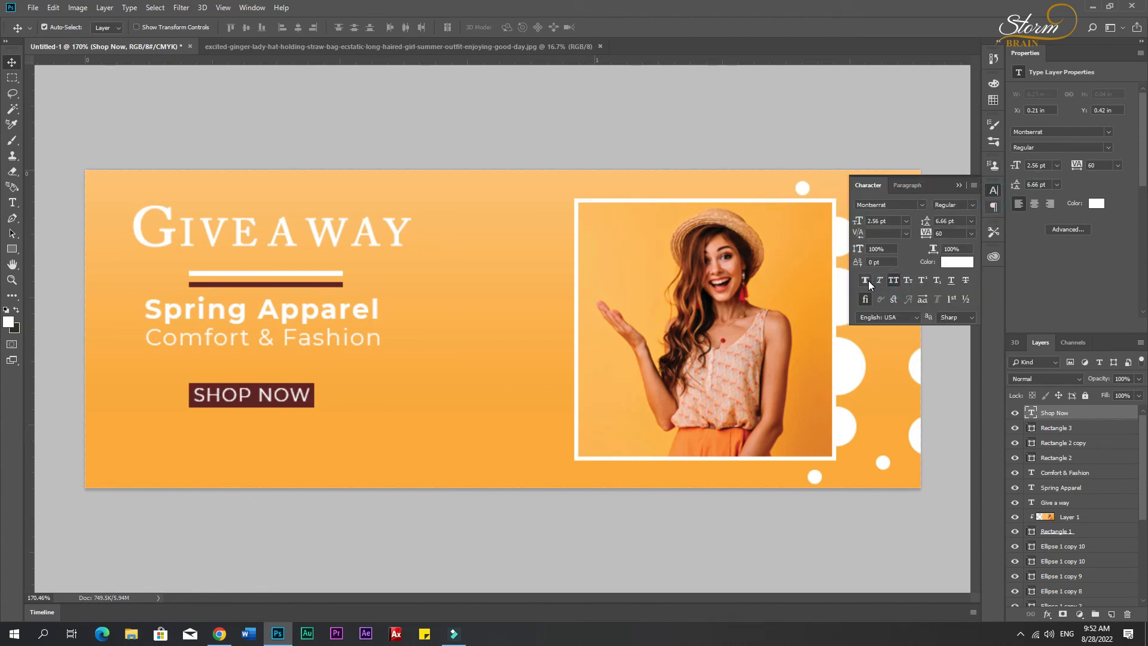
left_click(970, 206)
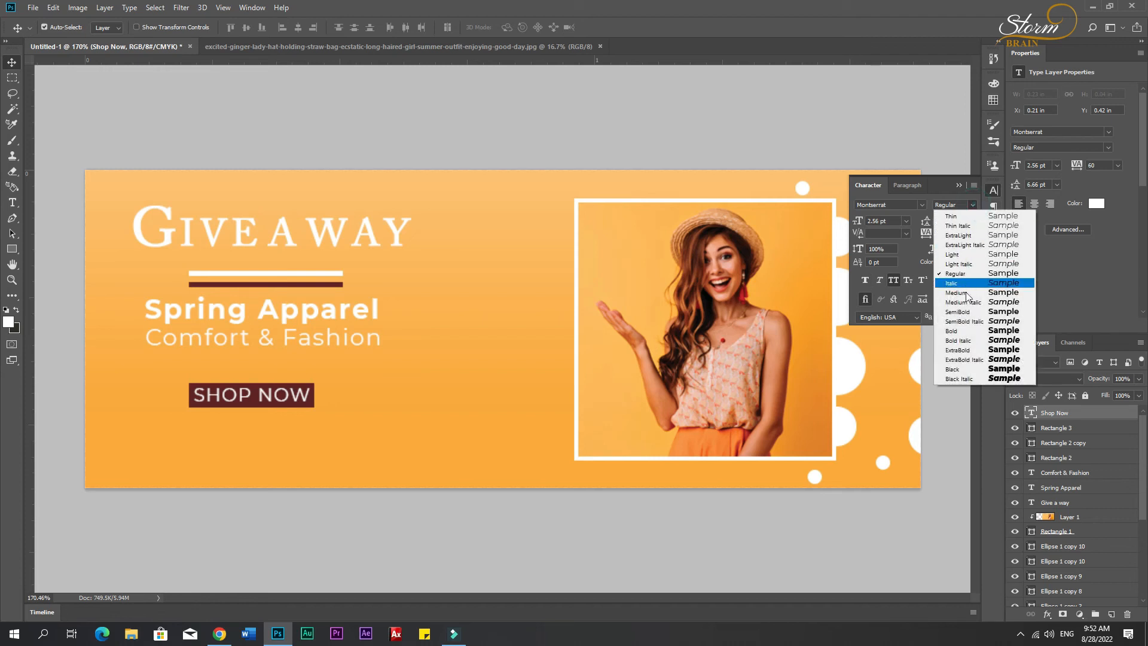
left_click(970, 332)
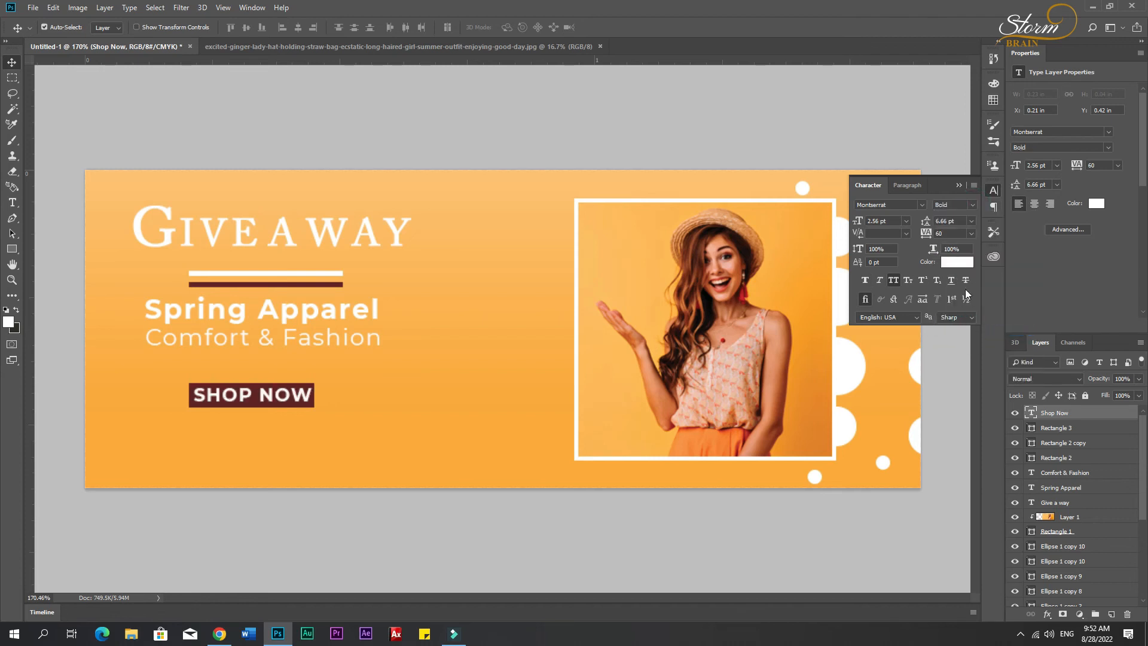
left_click(971, 206)
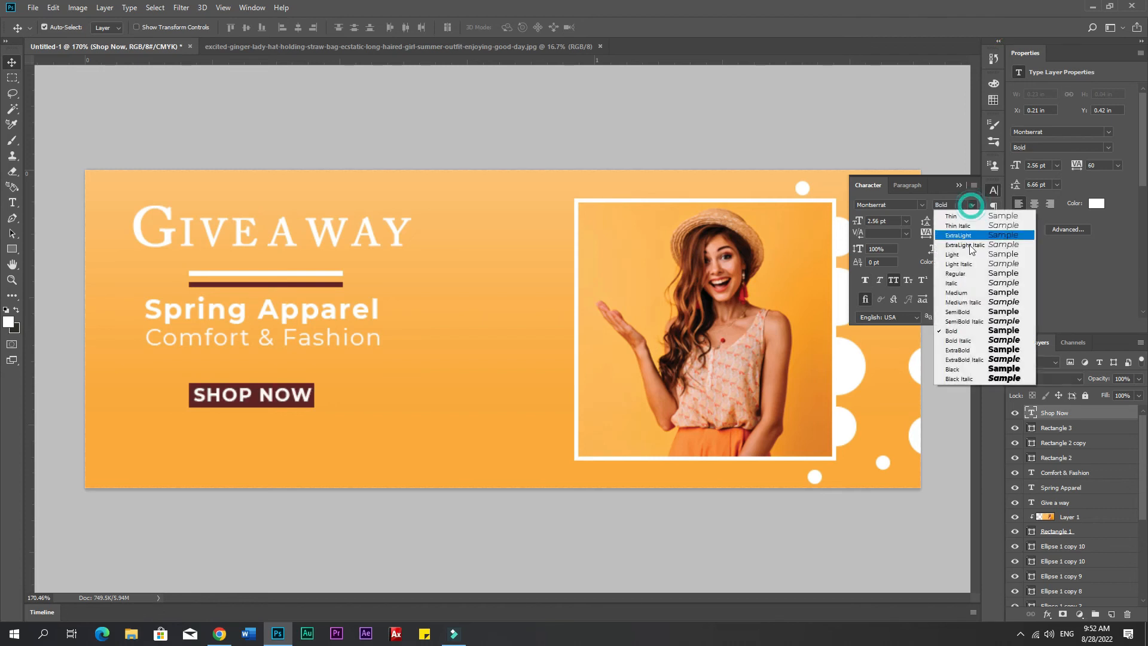
left_click(987, 339)
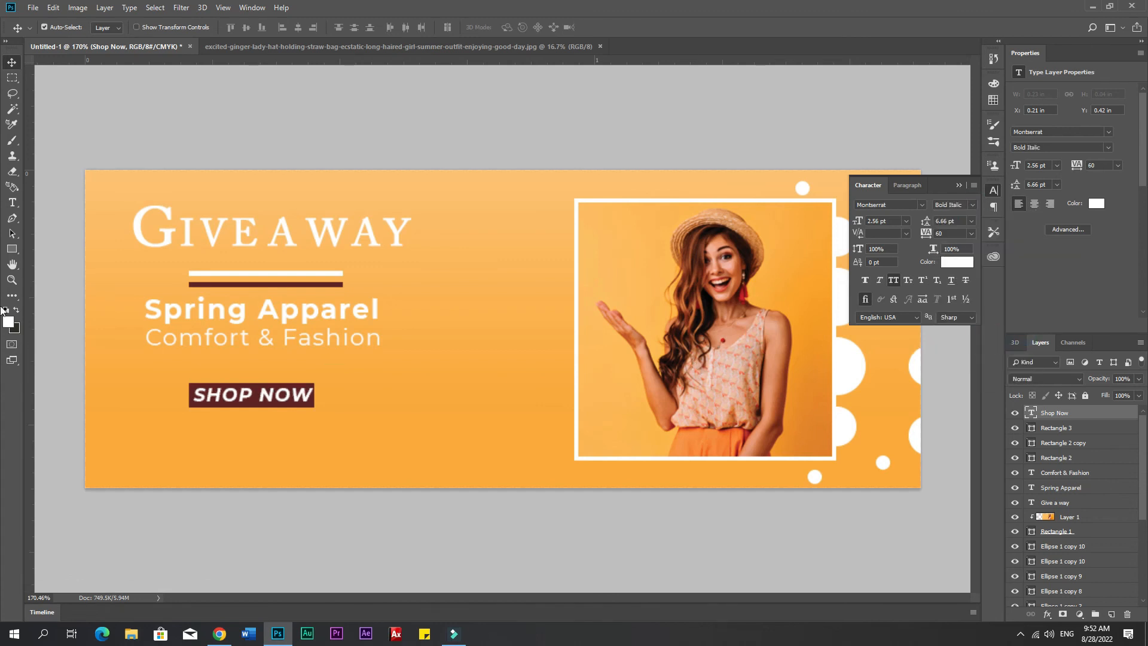
Align the "Shop Now" text and the maroon rectangle on their horizontal centers.
left_click(193, 384)
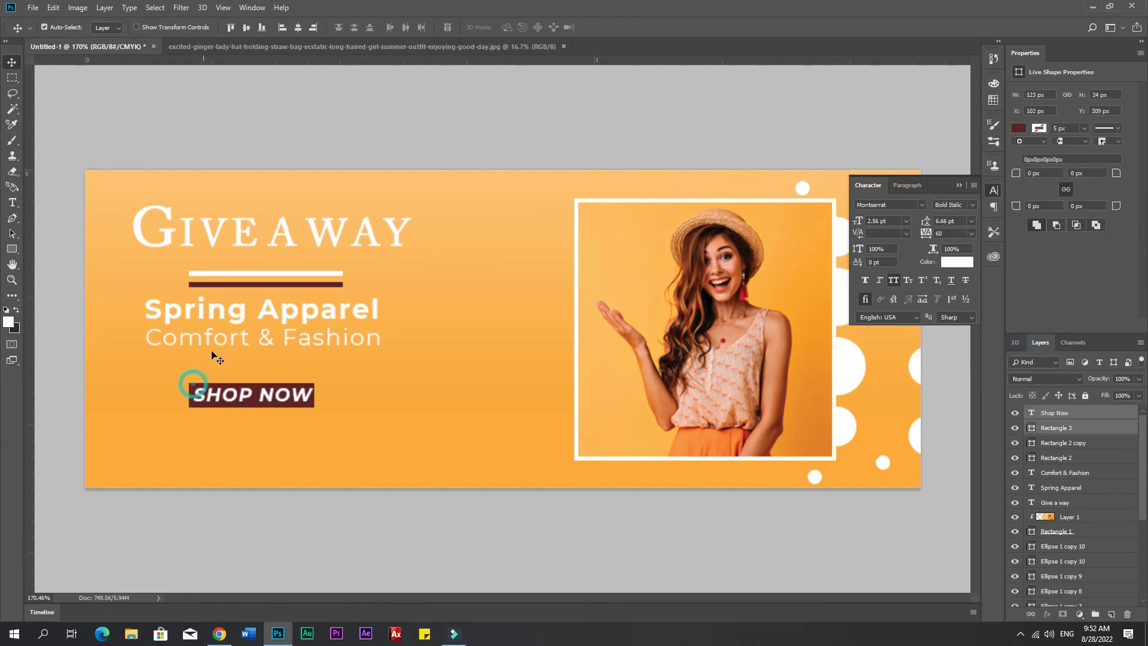
left_click(298, 28)
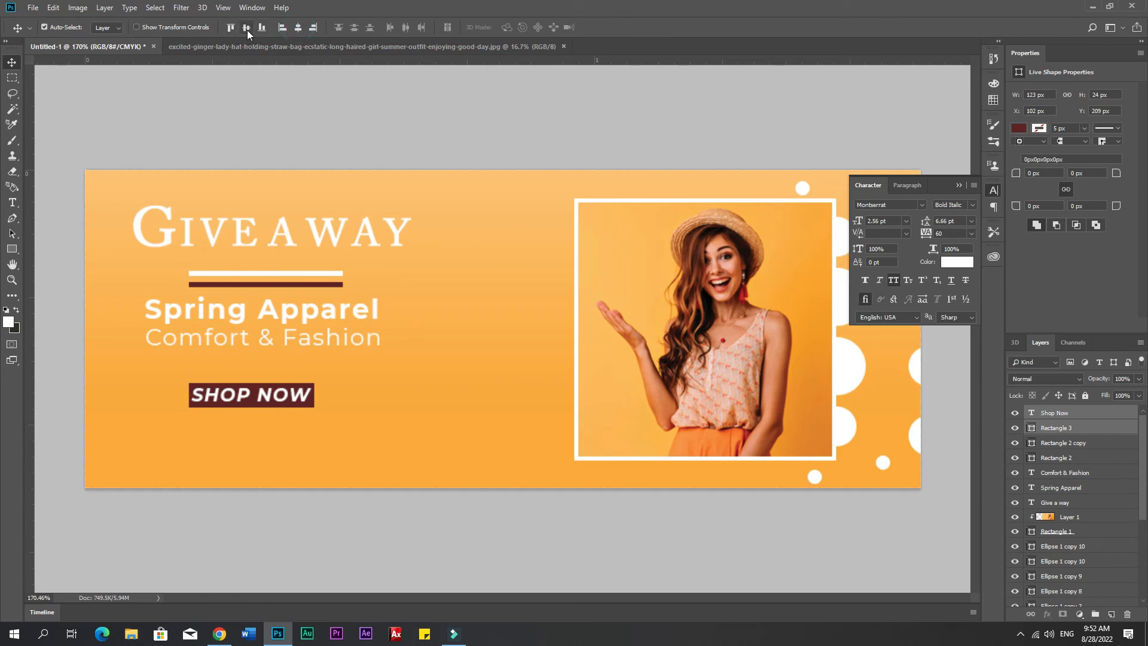
left_click(360, 437)
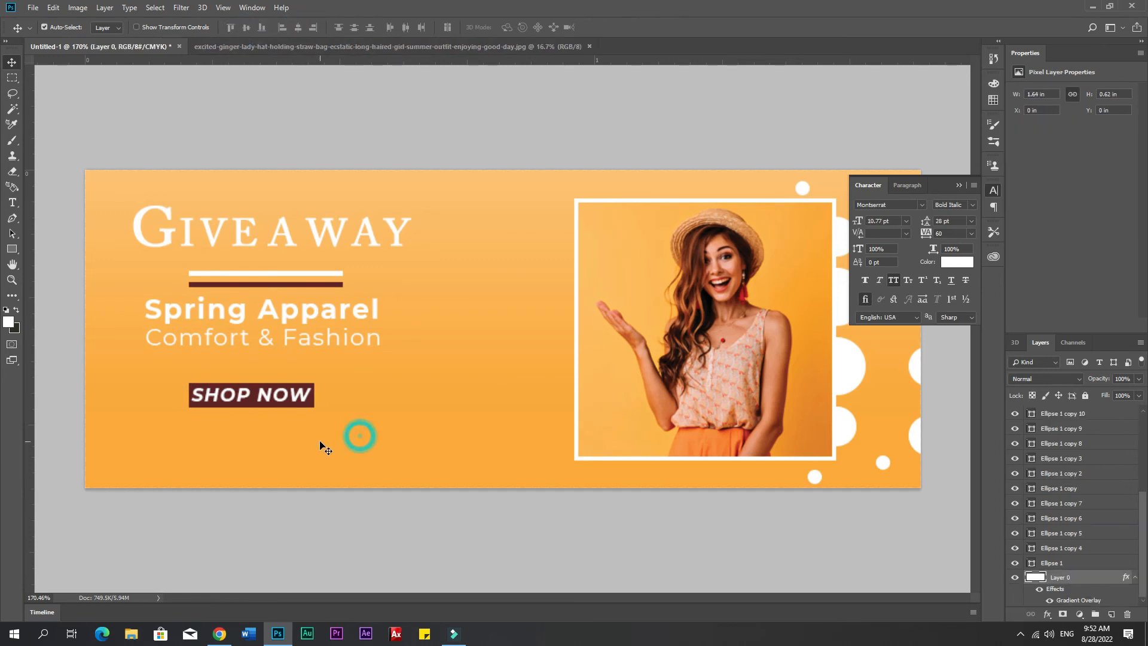
Move the "Shop Now" text and its rectangle together so the rectangle sits at about X 111 px, Y 199 px.
left_click(291, 398)
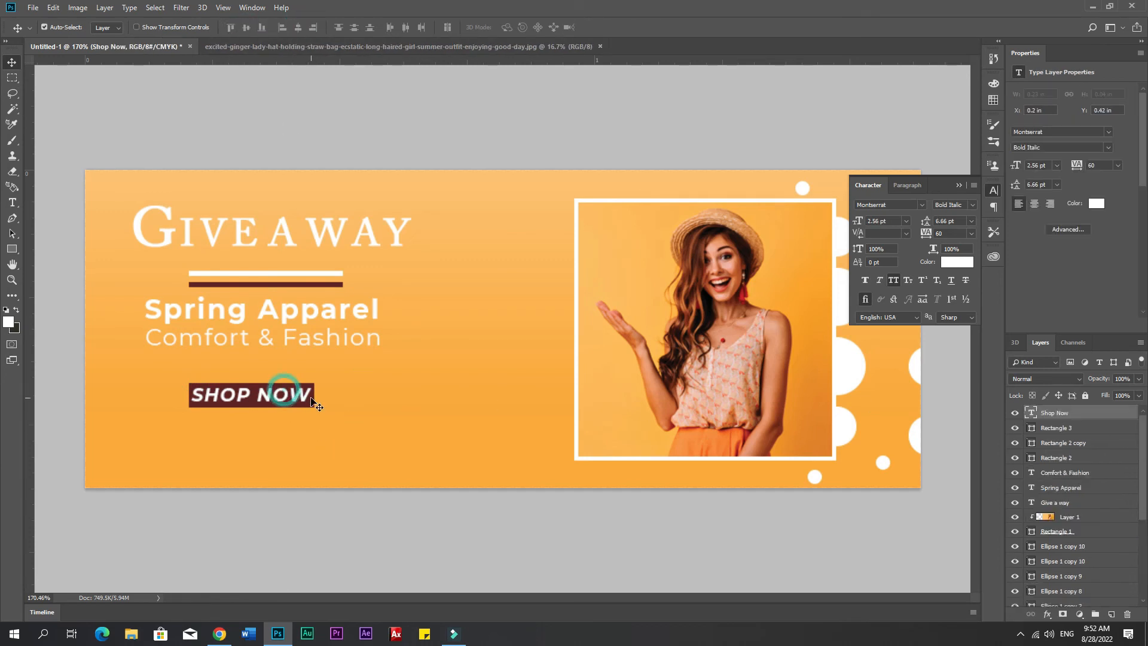
left_click(306, 406, "shift")
left_click_drag(301, 398, 311, 392)
left_click(316, 465)
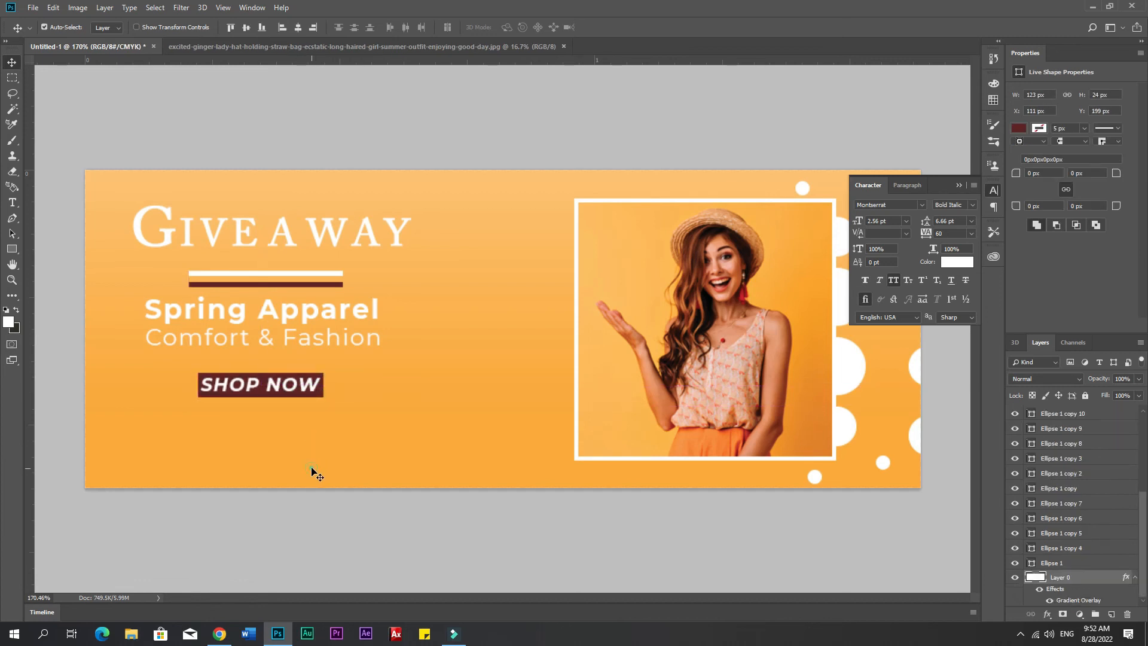
key("t")
left_click(227, 428)
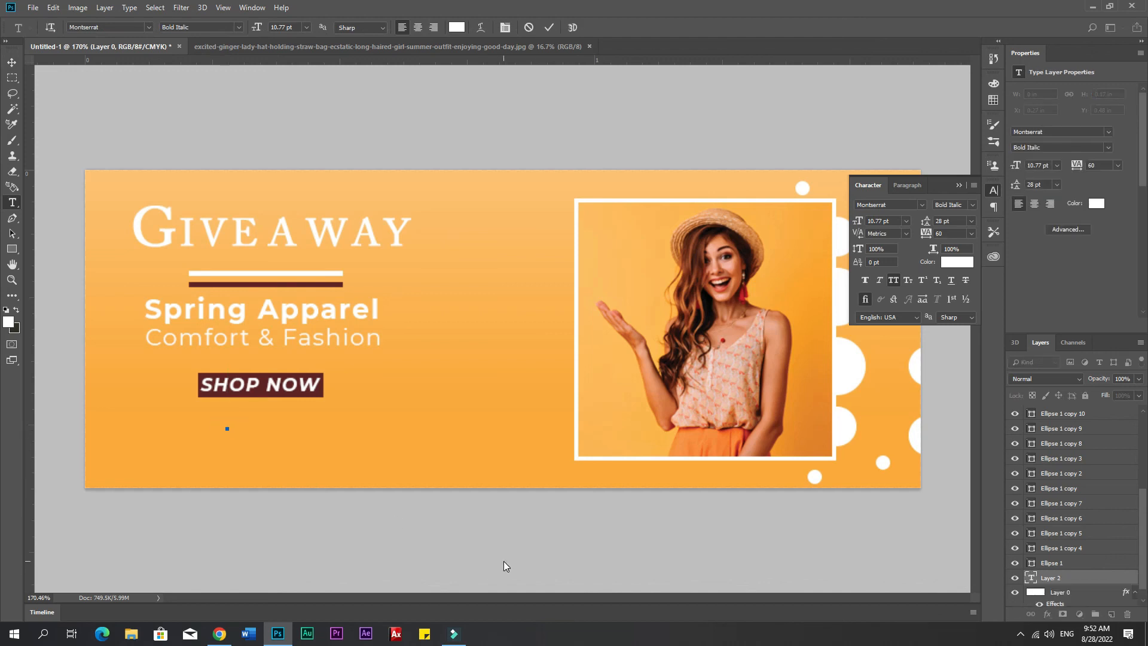
type("www")
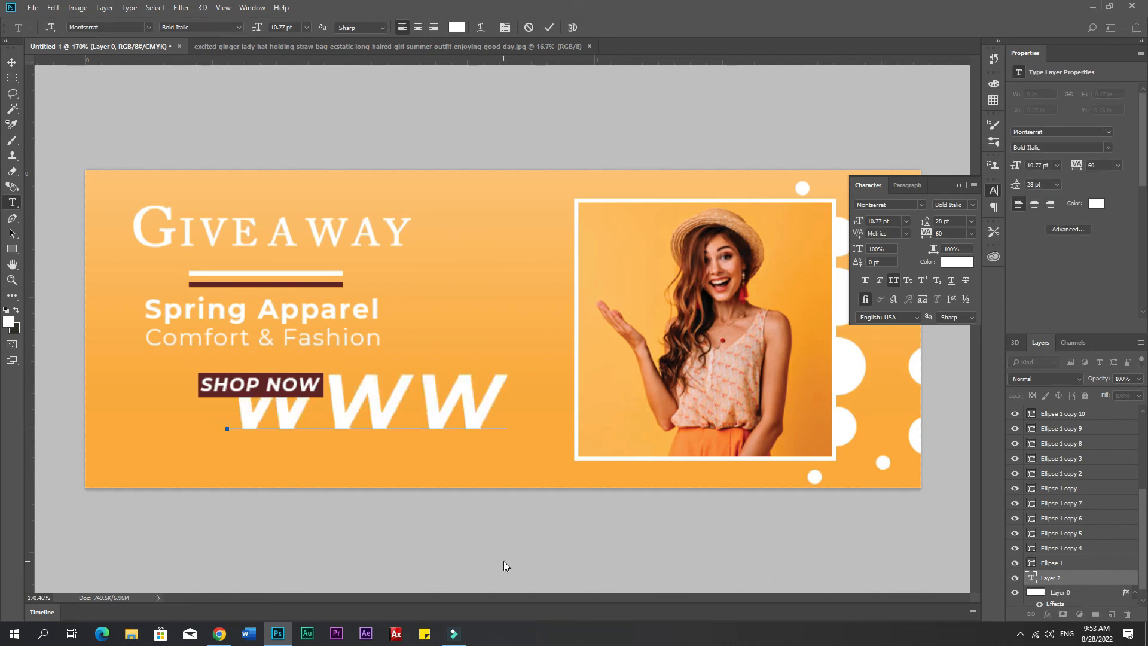
type(".you")
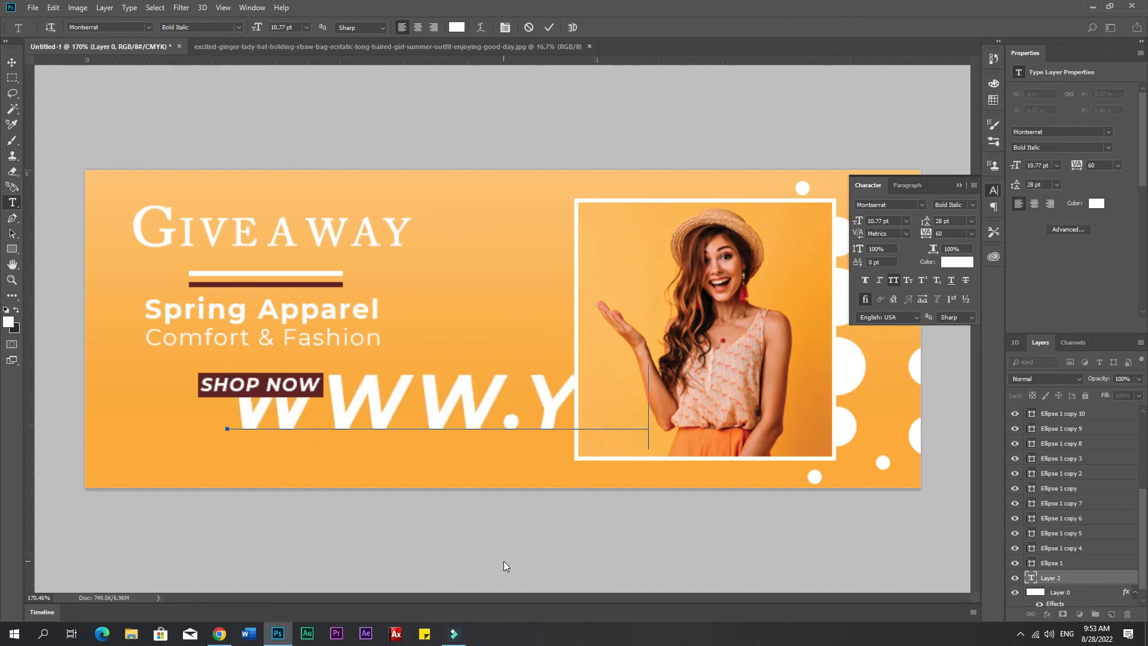
type("r")
key("BackSpace")
type("s")
key("BackSpace")
type("web")
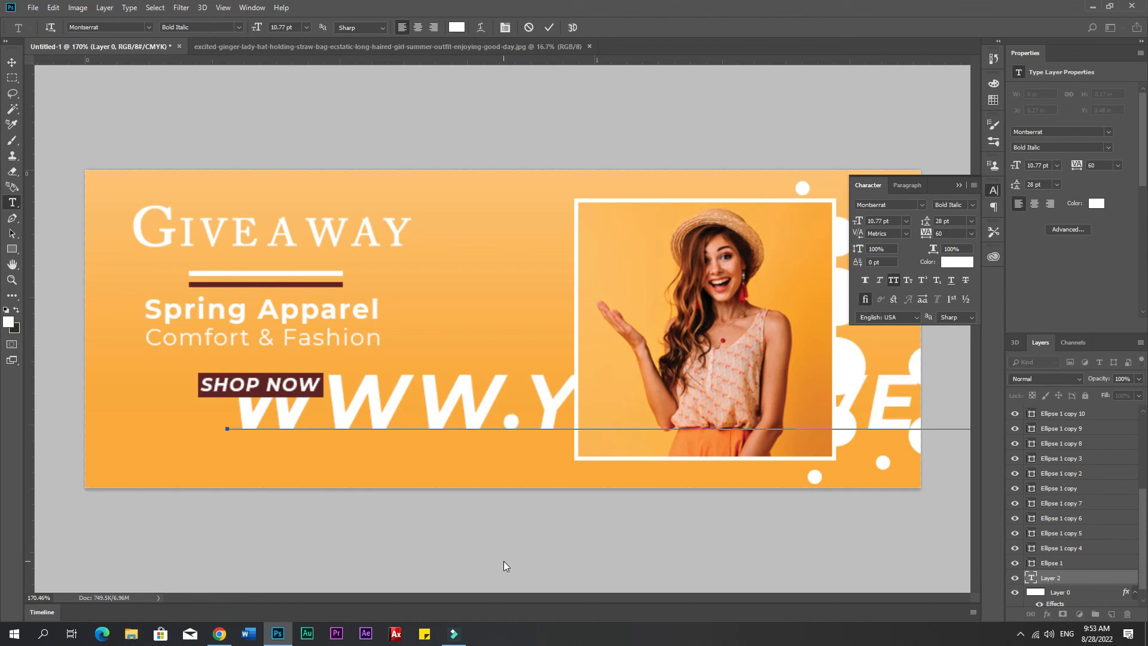
key("ctrl")
left_click_drag(227, 363, 629, 449)
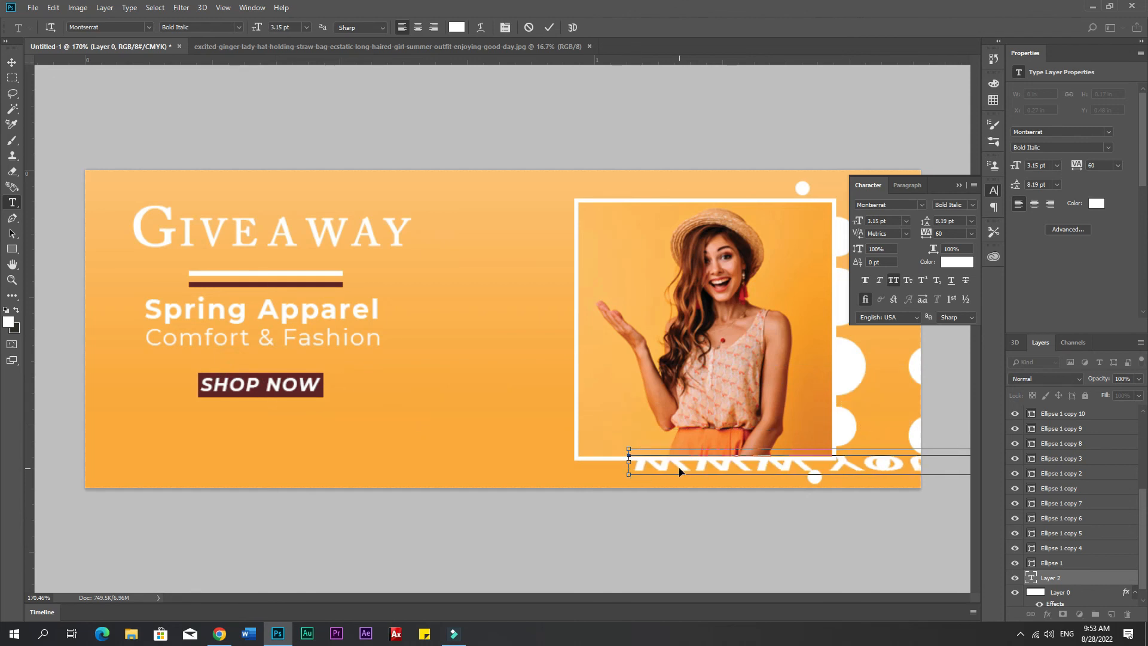
key("Escape")
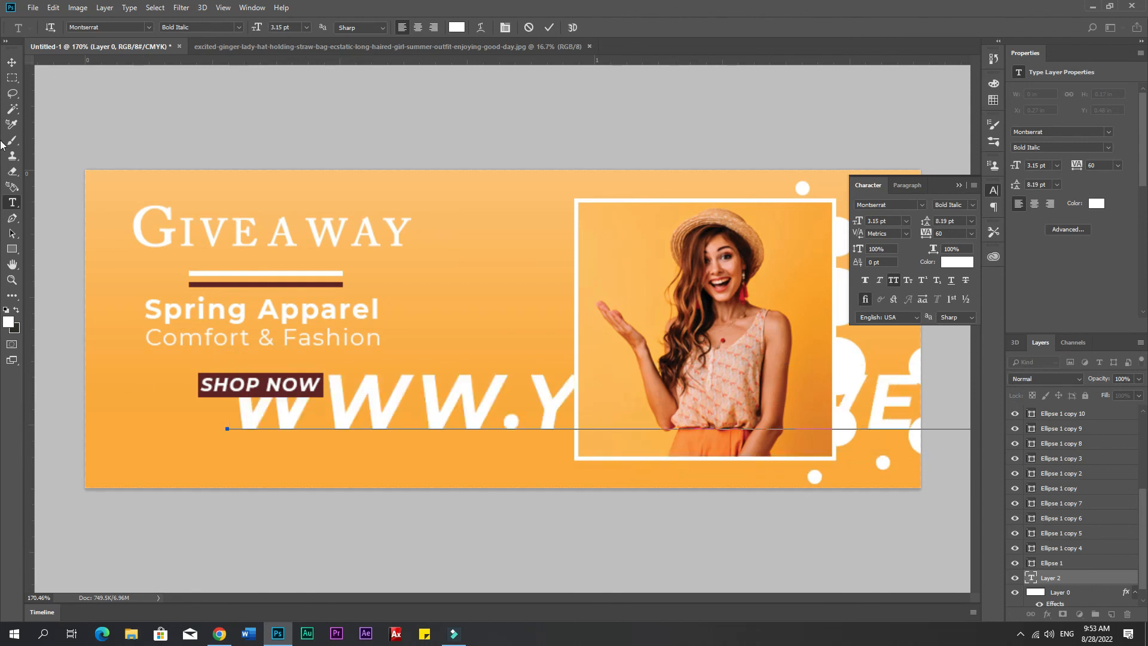
Scale the website text to about 2.42 pt and place it beneath the "Shop Now" button at about X 0.15 in, Y 0.48 in.
left_click(12, 62)
key("ctrl+t")
left_click_drag(224, 366, 636, 474)
mouse_move(675, 431)
left_mouse_down()
mouse_move(411, 461)
mouse_move(217, 428)
mouse_move(688, 437)
left_mouse_up()
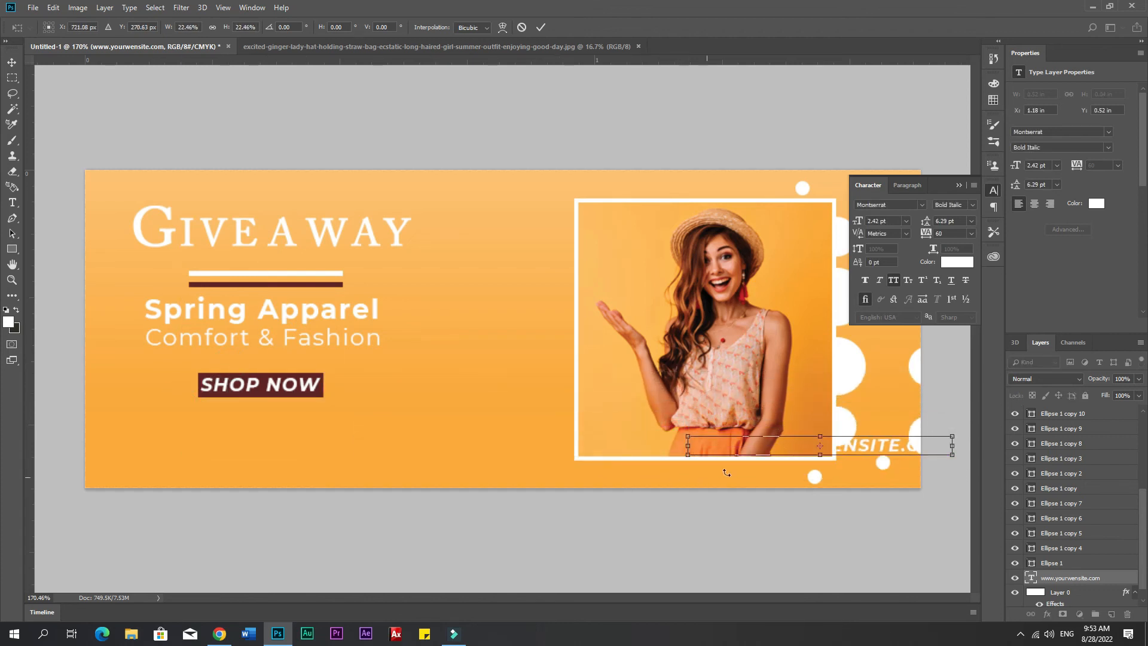
left_click_drag(777, 455, 367, 432)
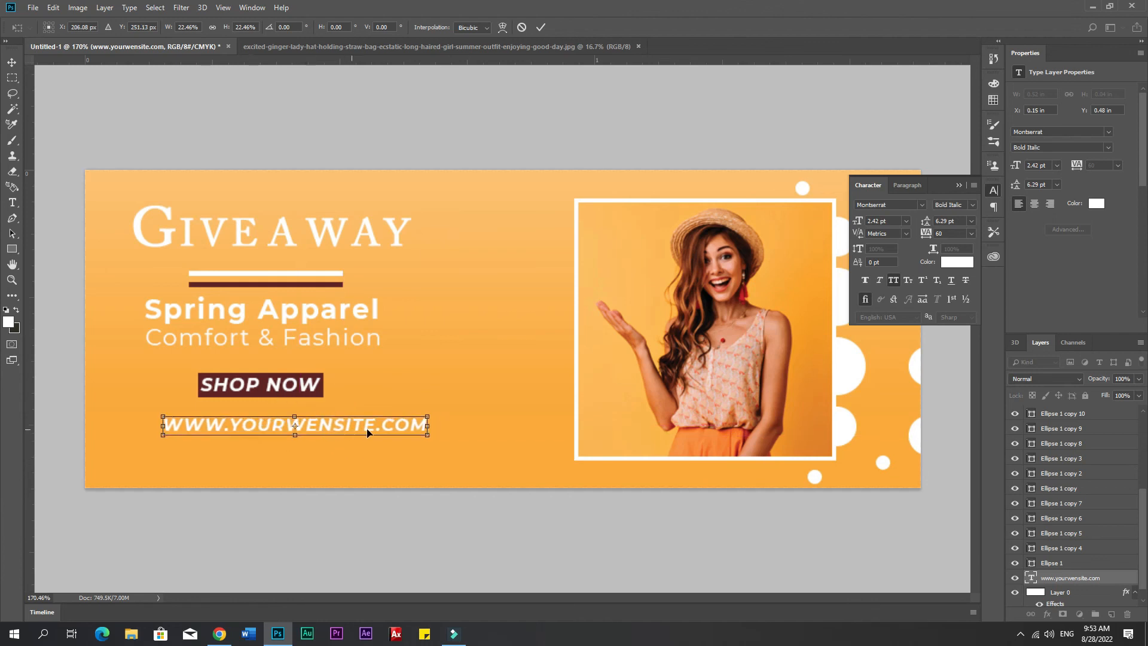
left_click(970, 205)
left_click(972, 206)
key("Return")
Set the website text to Montserrat Regular and scale it down to about 1.3 pt.
left_click(973, 206)
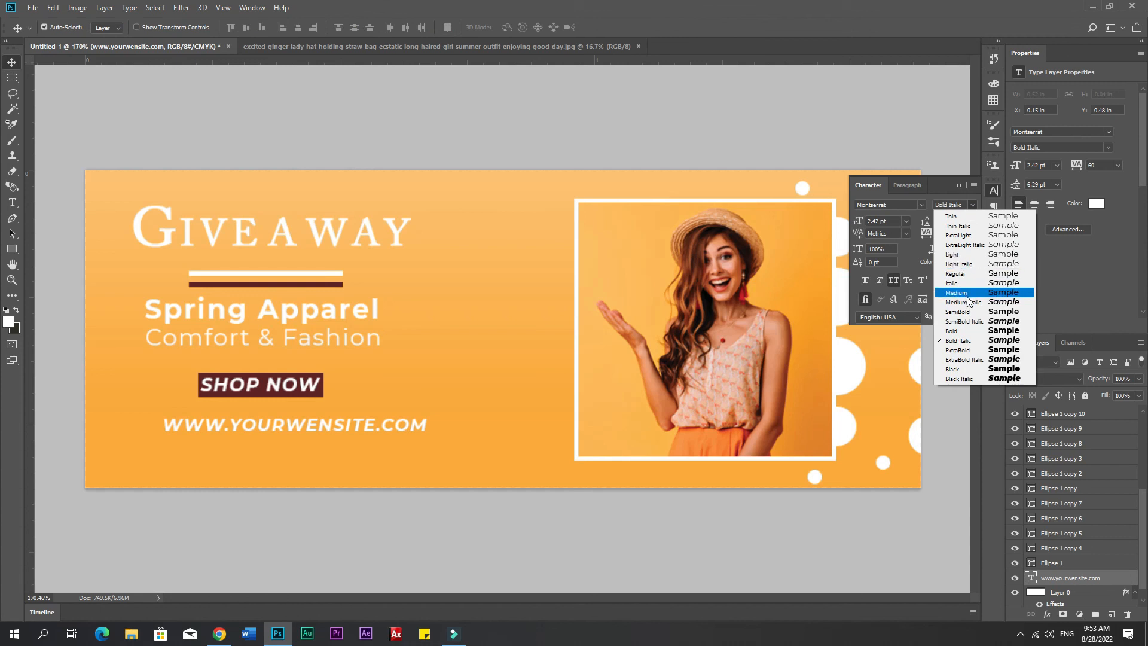
left_click(960, 273)
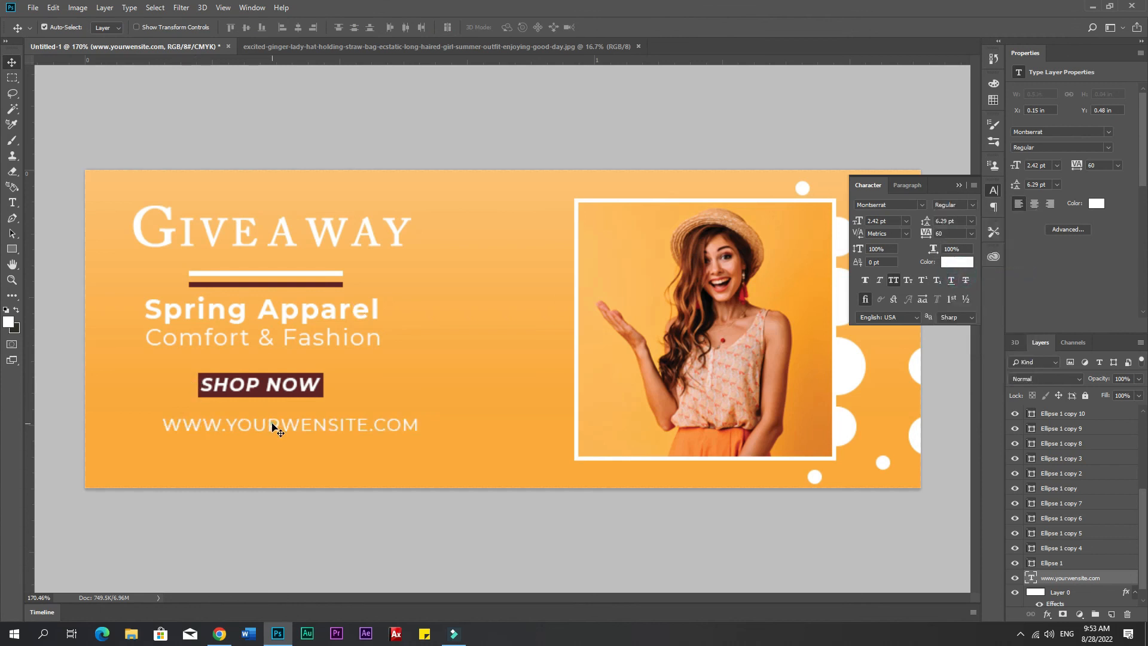
key("ctrl+t")
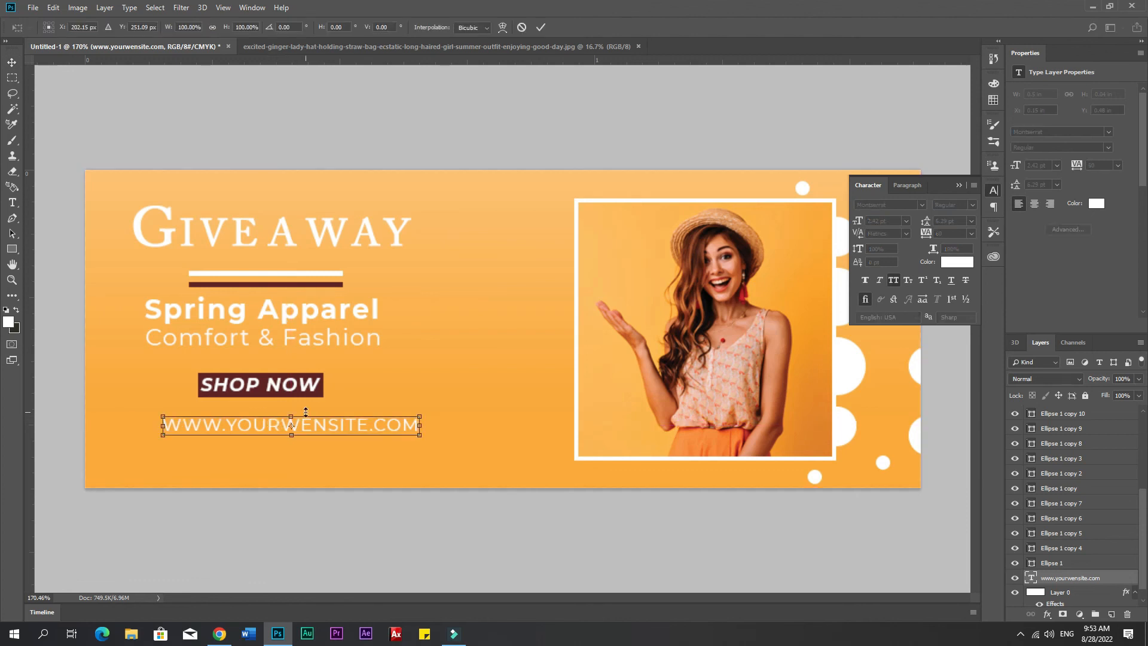
left_click_drag(418, 436, 301, 427)
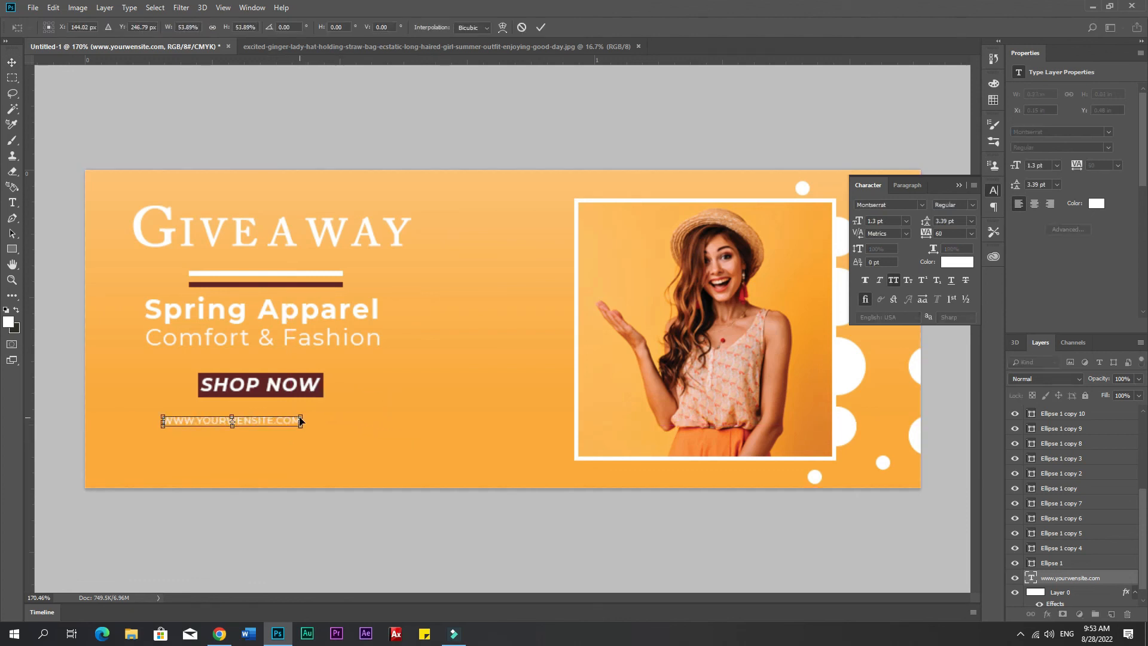
key("Return")
Turn off All Caps and apply Faux Bold to the website text.
left_click(891, 280)
left_click(892, 281)
left_click(893, 281)
left_click(864, 280)
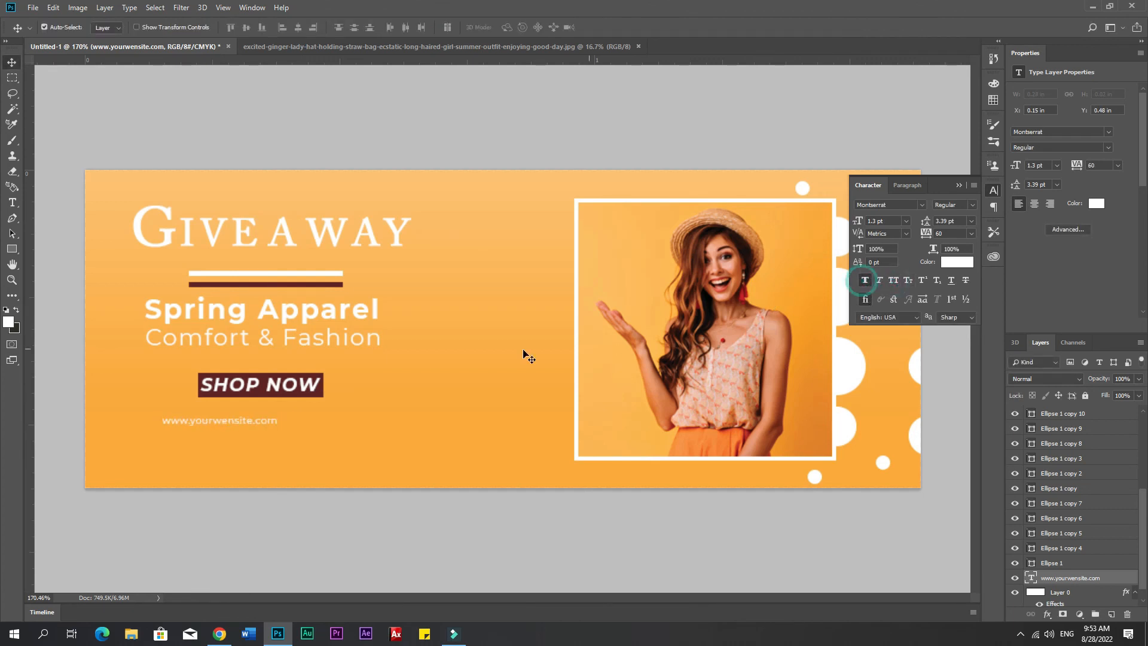
Enlarge the website text to about 1.37 pt, matching the button's width, and move it directly below at X 0.22 in, Y 0.46 in.
key("ctrl+t")
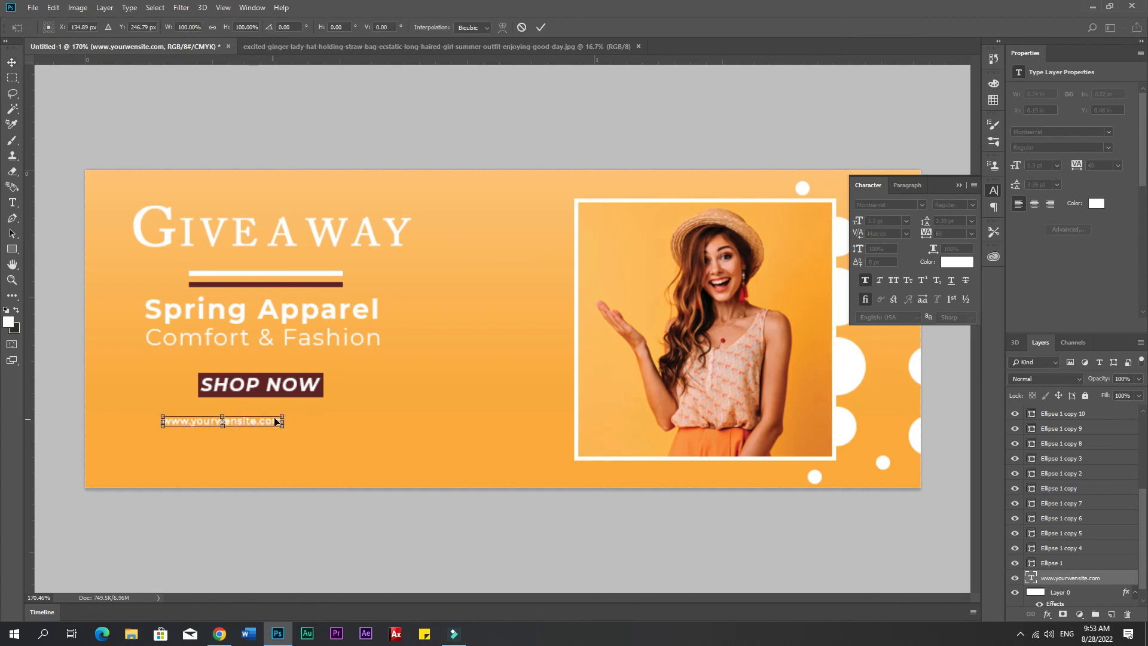
left_click_drag(292, 413, 328, 426)
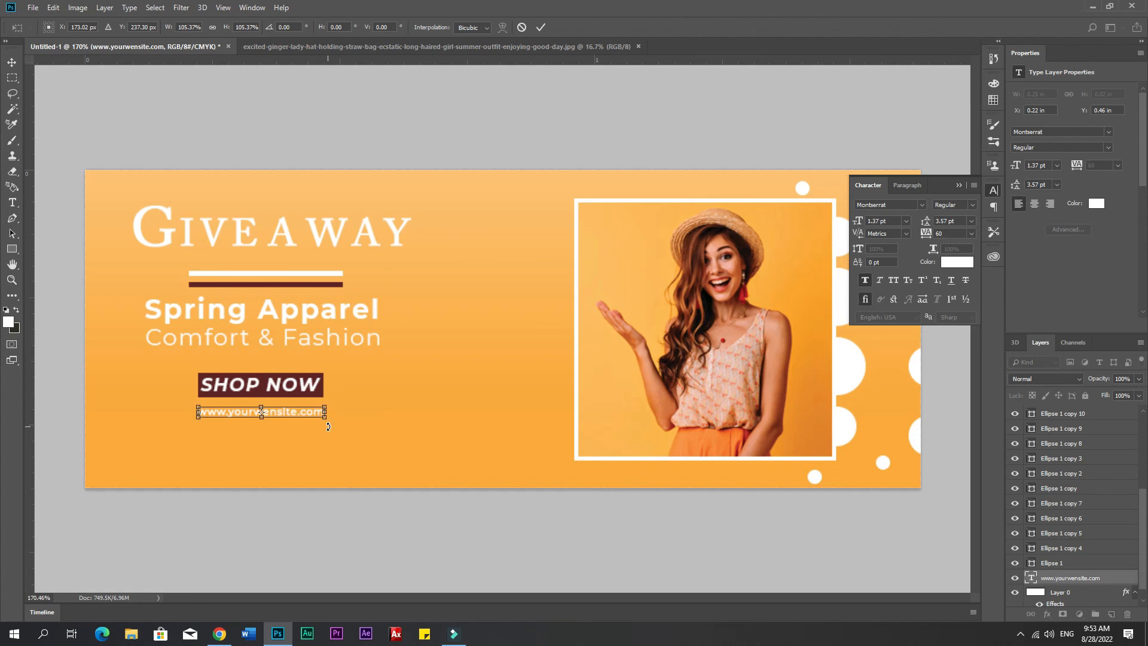
key("Return")
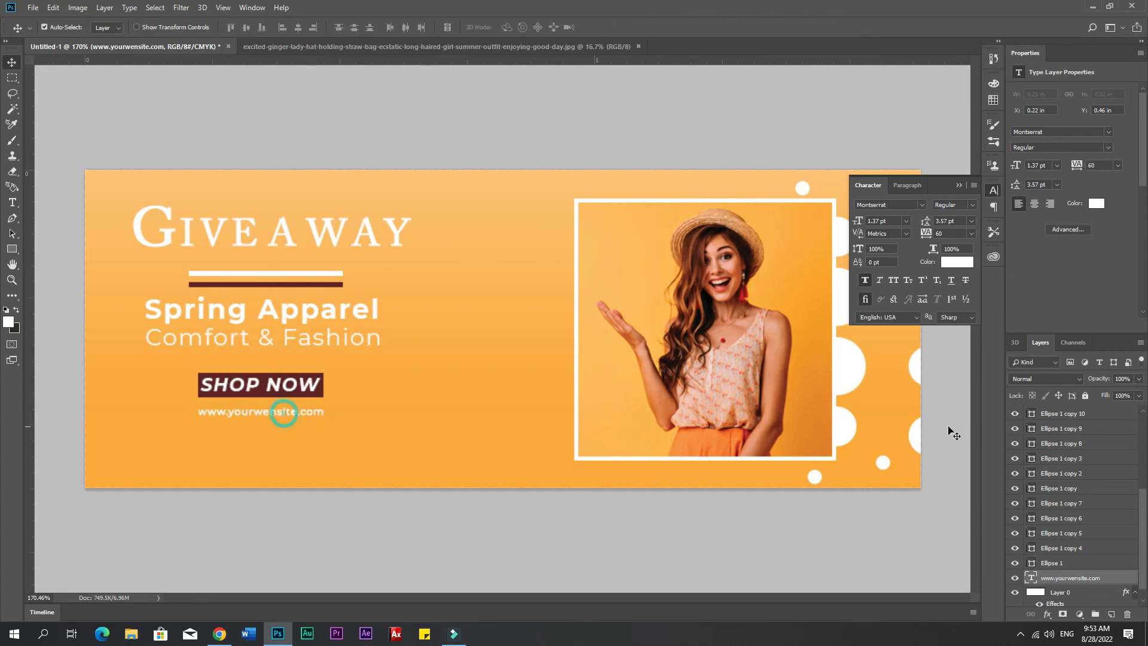
Recolor the website text maroon #5e2323 by sampling the "Shop Now" button.
double_click(1031, 579)
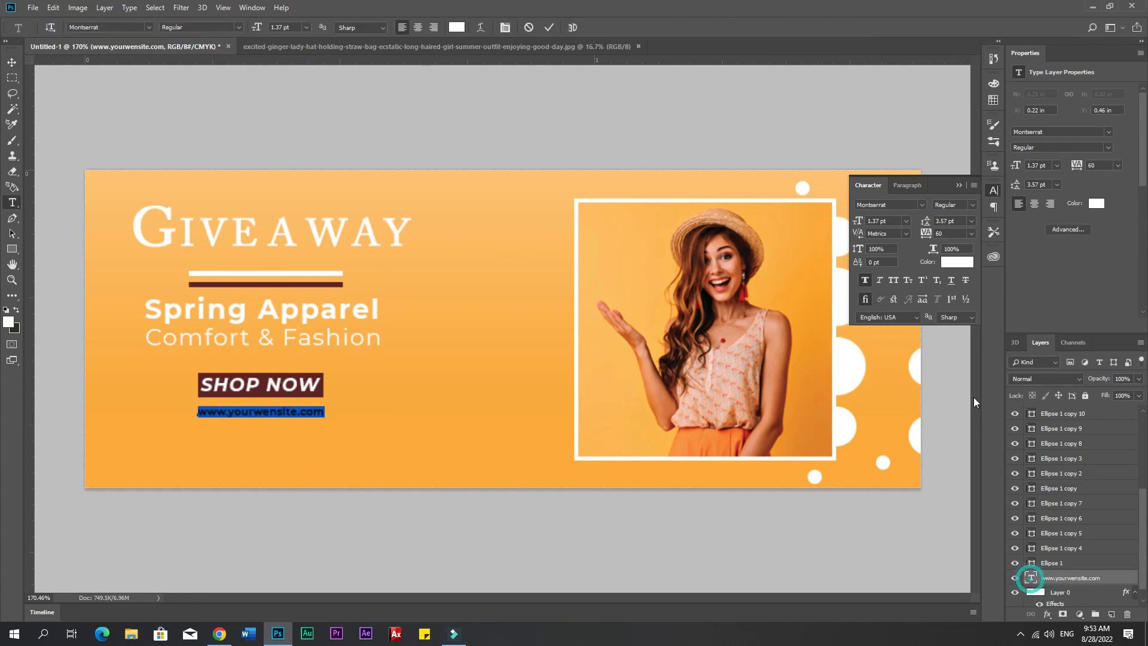
left_click(957, 262)
left_click(321, 387)
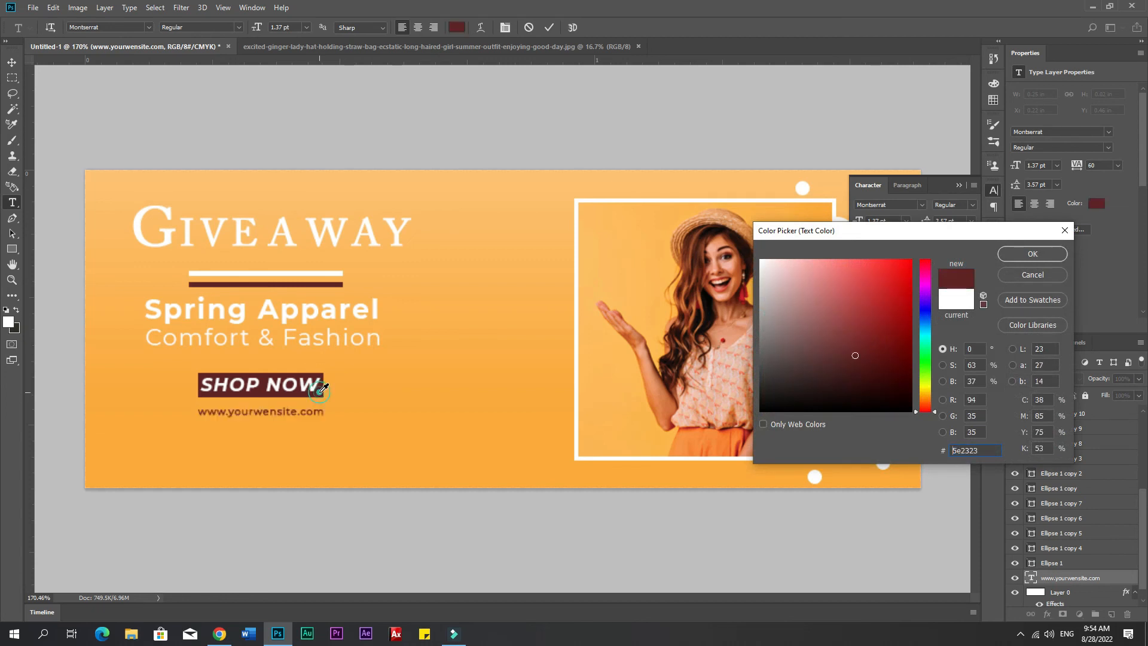
left_click(1037, 266)
left_click(1034, 252)
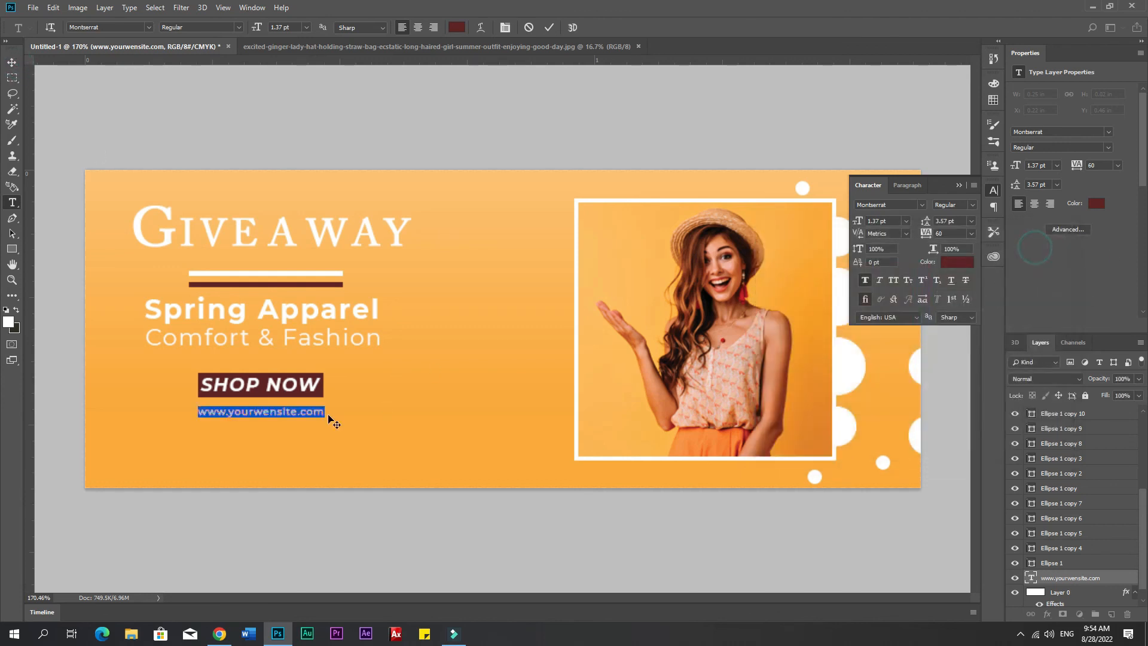
key("Left")
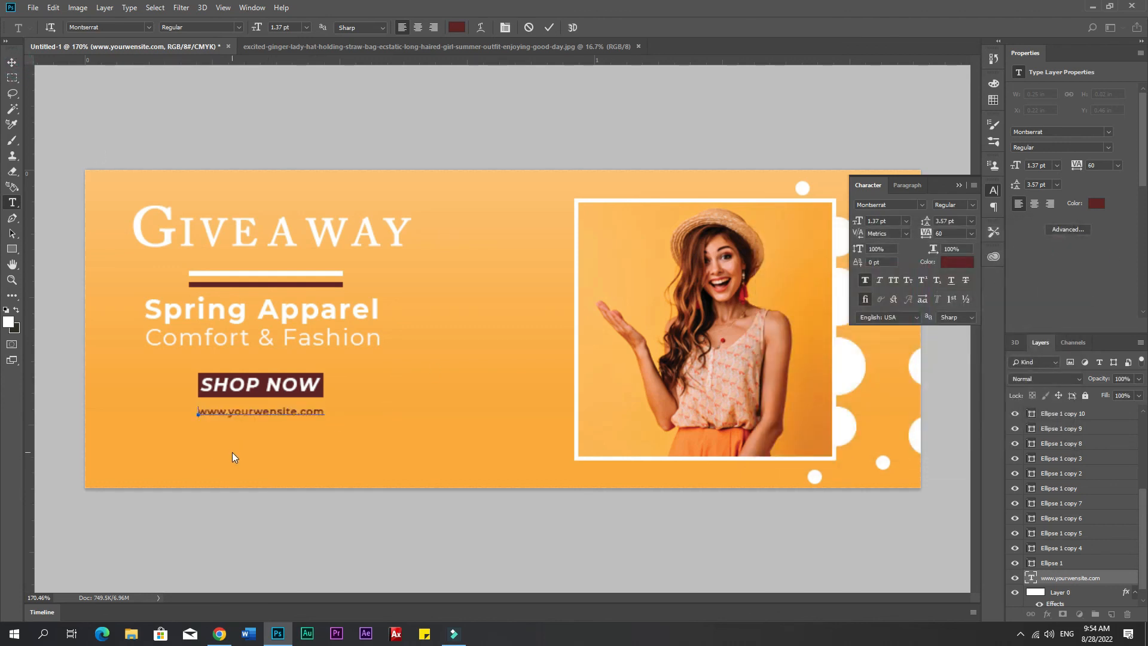
Nudge the website text up to Y 0.45 in, just beneath the "Shop Now" button, and collapse the character settings.
left_click(12, 62)
key("Up")
key("Up")
key("Up")
key("Up")
key("Up")
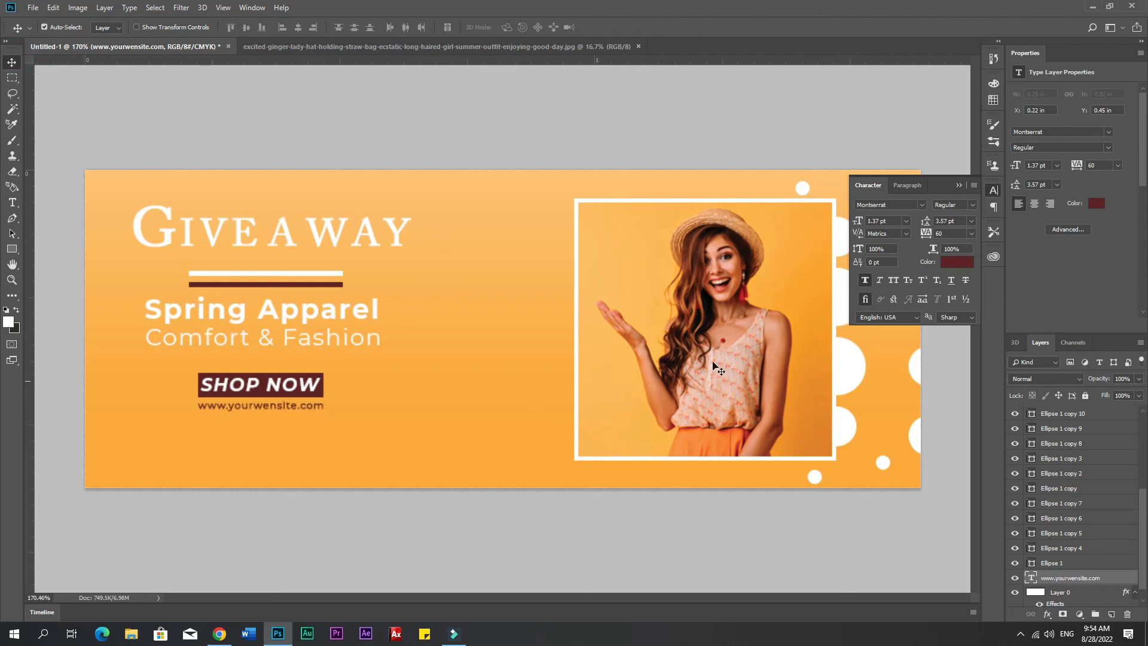
left_click(960, 186)
Select the heading, double lines, taglines, button and website text together, leaving the gradient background layer out of the selection.
left_click_drag(67, 135, 402, 504)
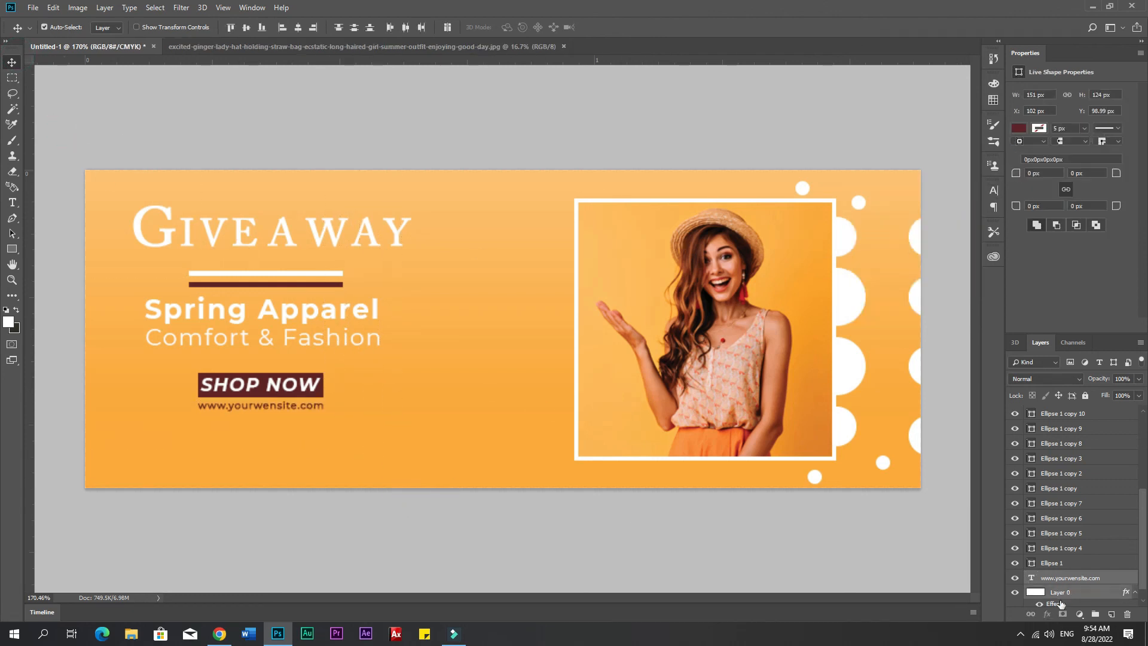
scroll(1082, 590, "down", 1)
left_click(1075, 579, "ctrl")
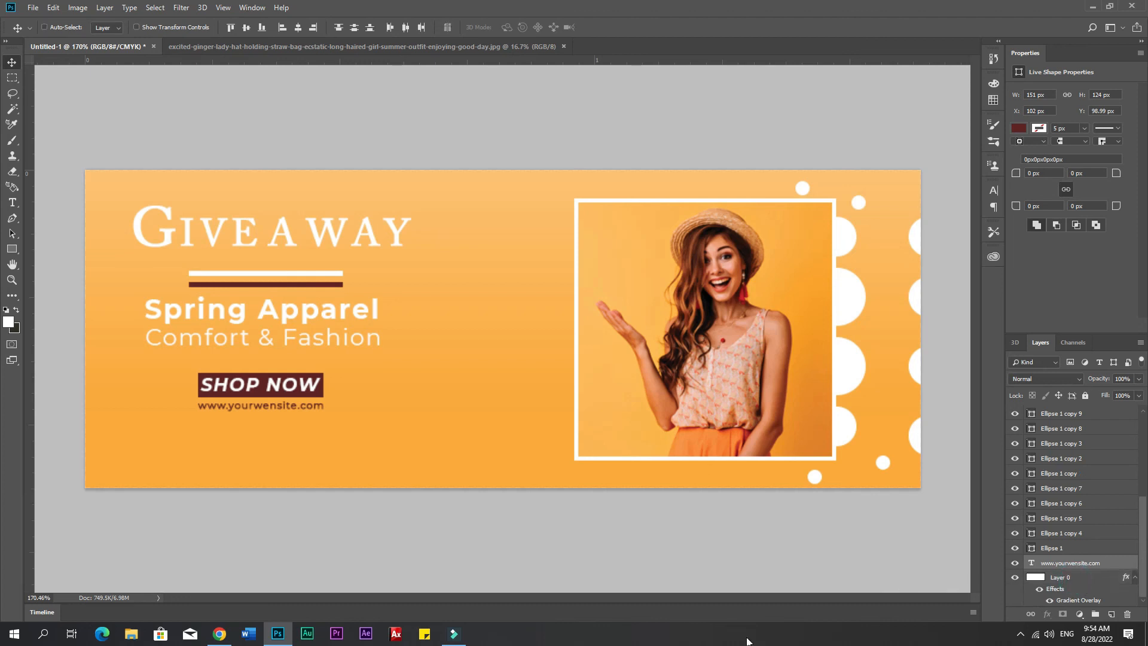
Try nudging the selected elements about 5 px down, and return them to their previous height.
key("Down")
key("Down")
key("Down")
key("Down")
key("Down")
key("Down")
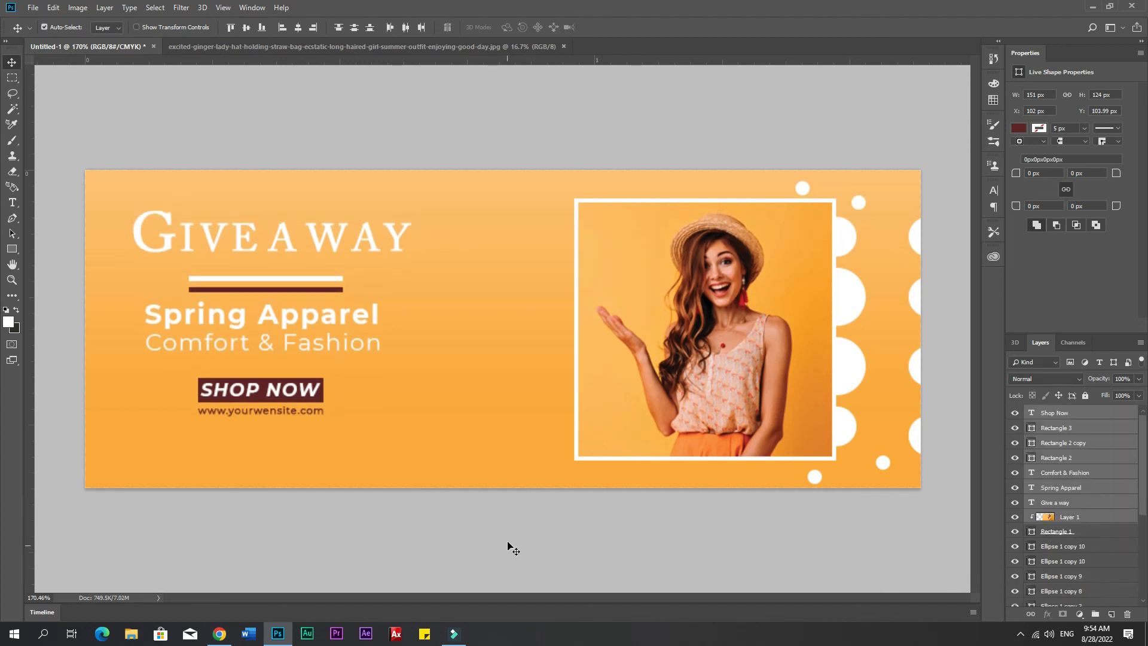
key("Up")
key("Up")
key("Up")
key("Up")
key("Up")
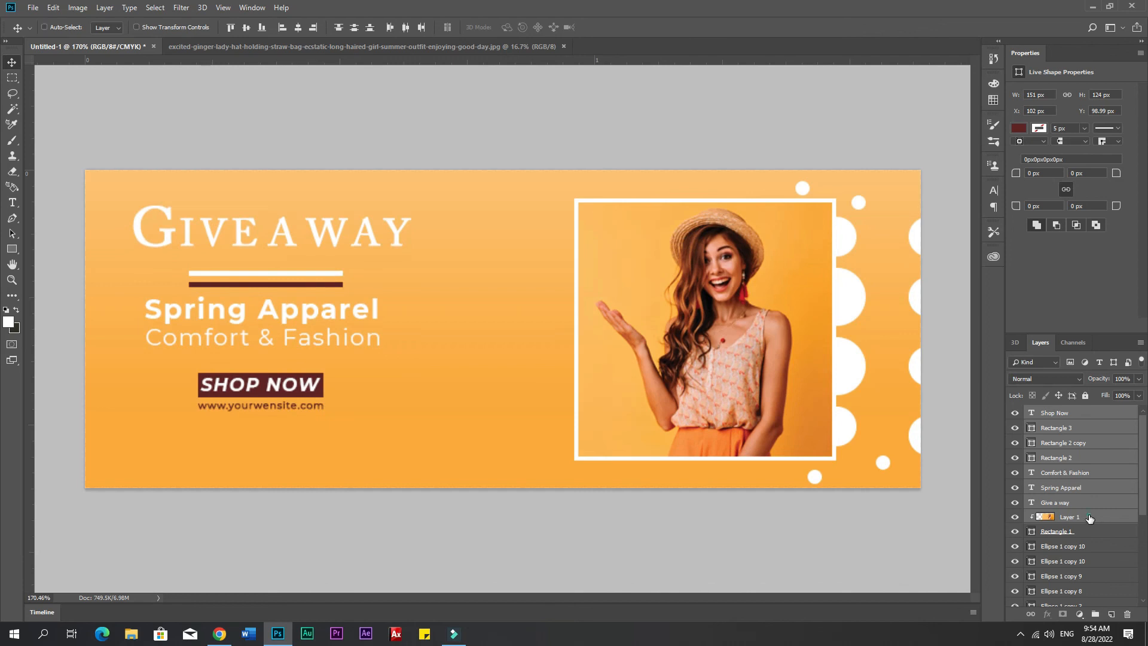
Exclude the photo layer from the selection and nudge the heading, lines, taglines, button and website text down about 21 px.
key("Down")
key("Down")
key("Down")
key("Down")
key("Down")
key("Down")
key("Down")
key("Down")
key("Down")
key("Down")
key("Down")
key("Down")
key("Down")
key("Down")
key("Down")
key("Down")
key("Down")
key("Down")
key("Down")
key("Down")
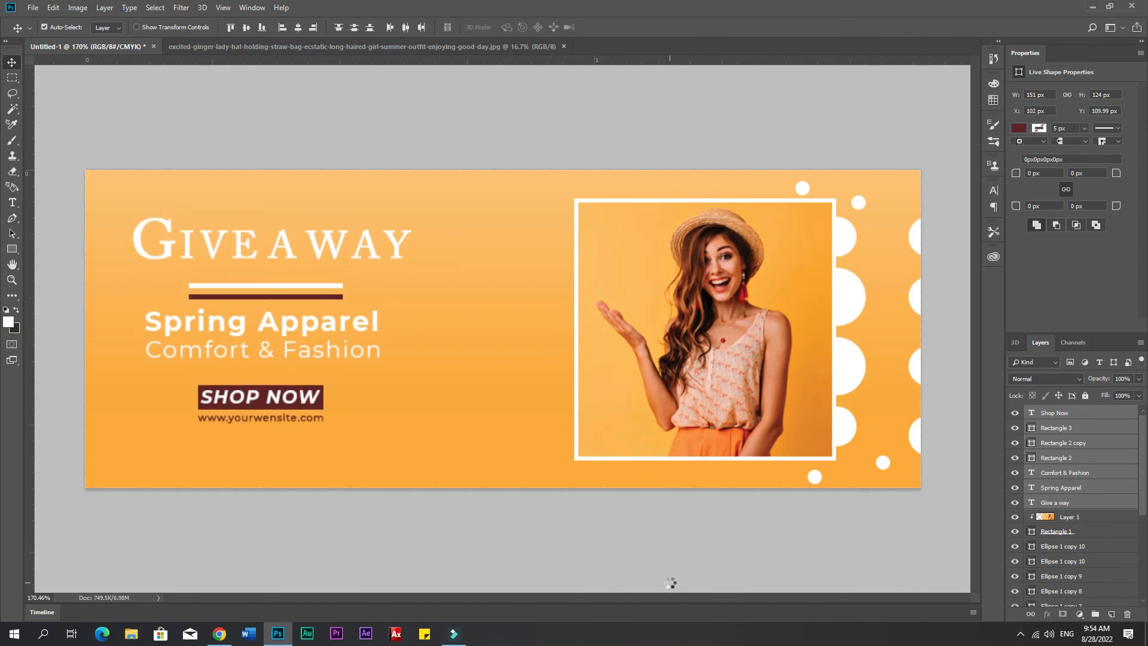
key("super")
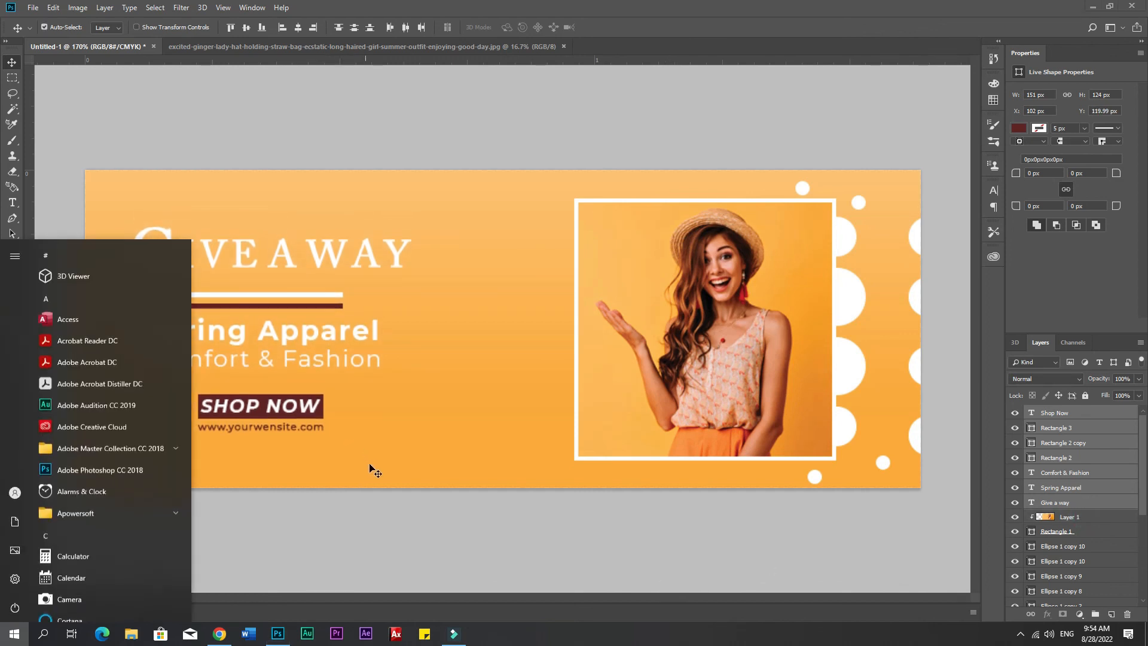
key("super")
Hide the rulers and use Free Transform to shift the text block slightly right and down to X 186 px, Y 173.5 px.
key("ctrl+r")
key("ctrl+t")
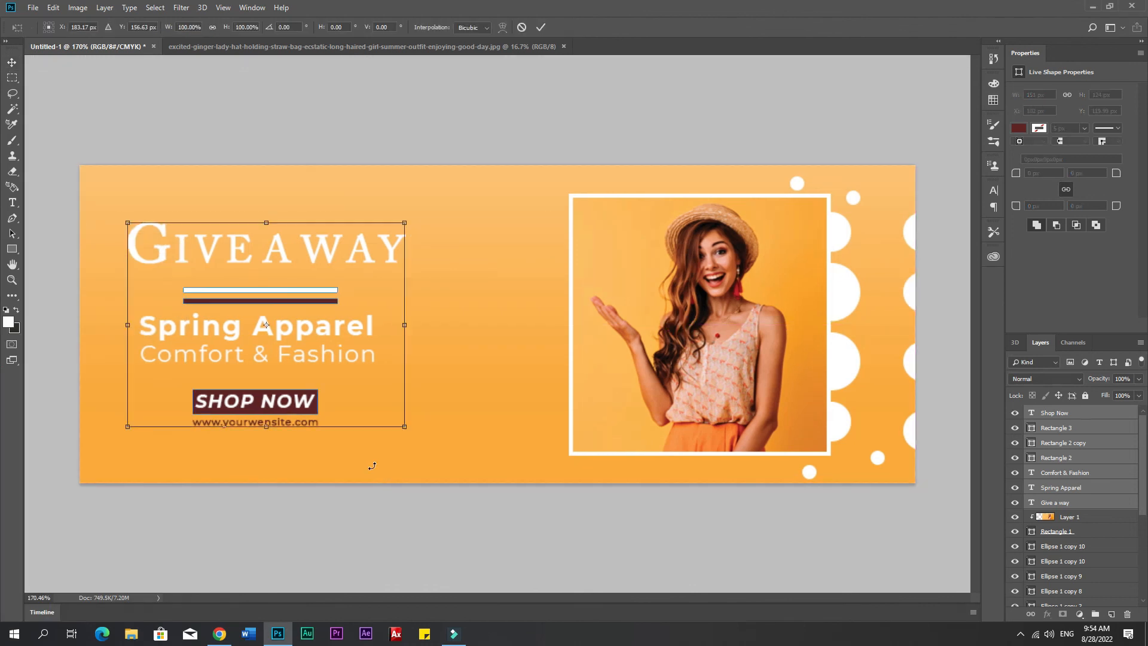
left_click_drag(308, 375, 310, 392)
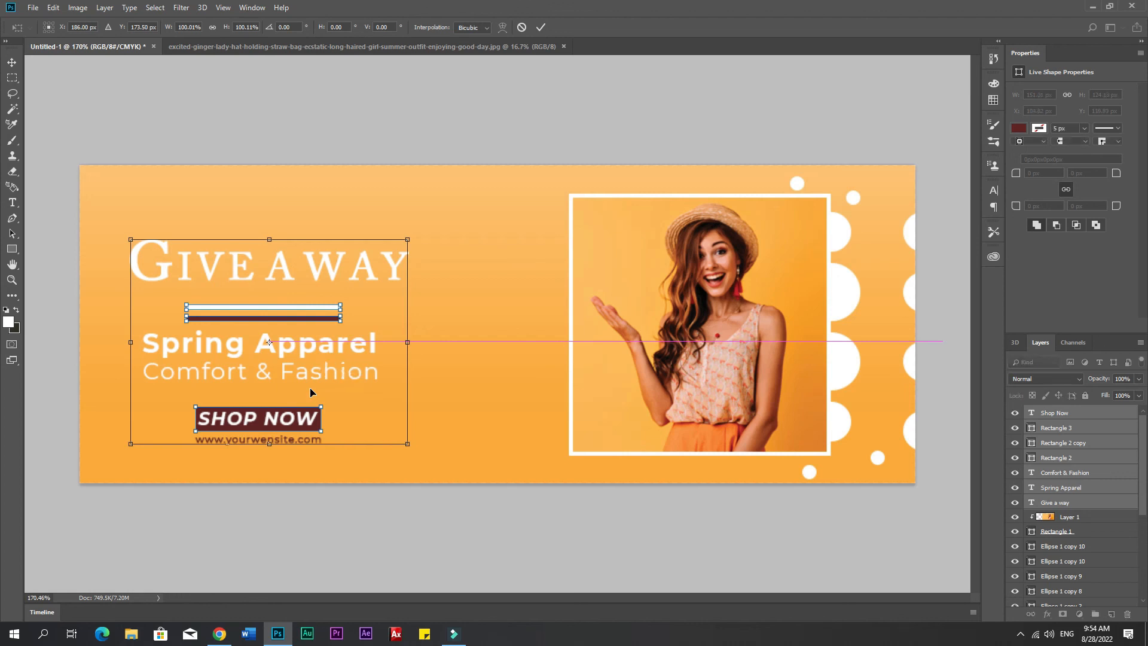
key("Return")
Nudge the text block up to balance it vertically beside the framed photo, with its shapes at Y 119.83 px, and deselect it.
key("Up")
key("Up")
key("Up")
key("Up")
key("Up")
key("Up")
key("Up")
key("Up")
key("Up")
key("Up")
key("Up")
key("Up")
key("Up")
key("Up")
key("Up")
key("Up")
key("Up")
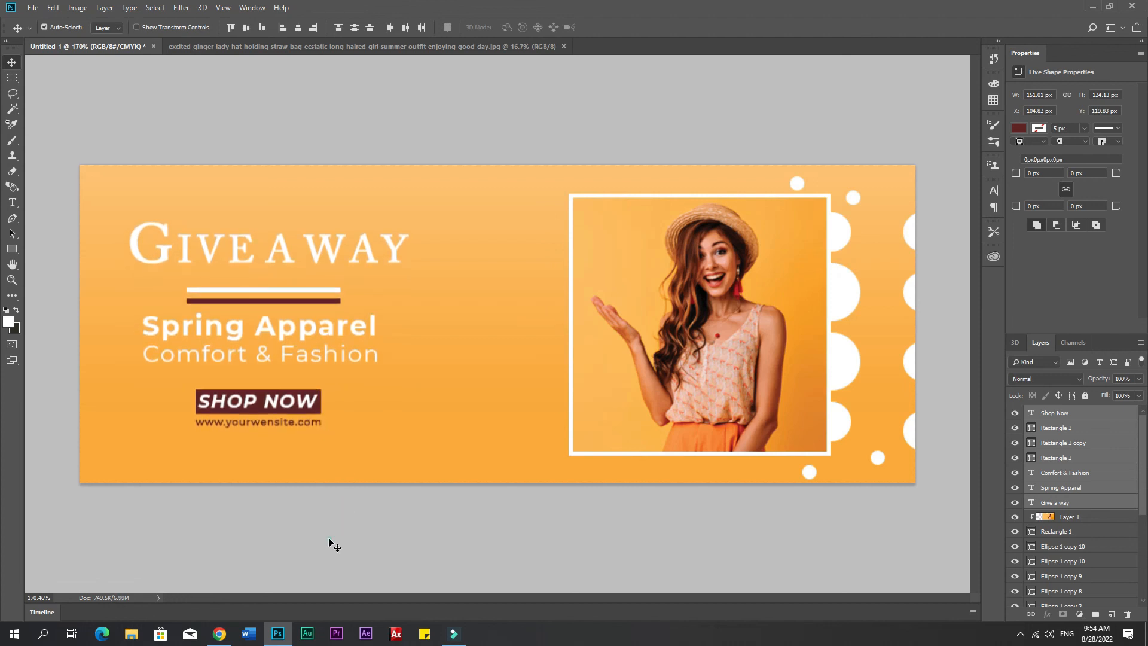
left_click(329, 542)
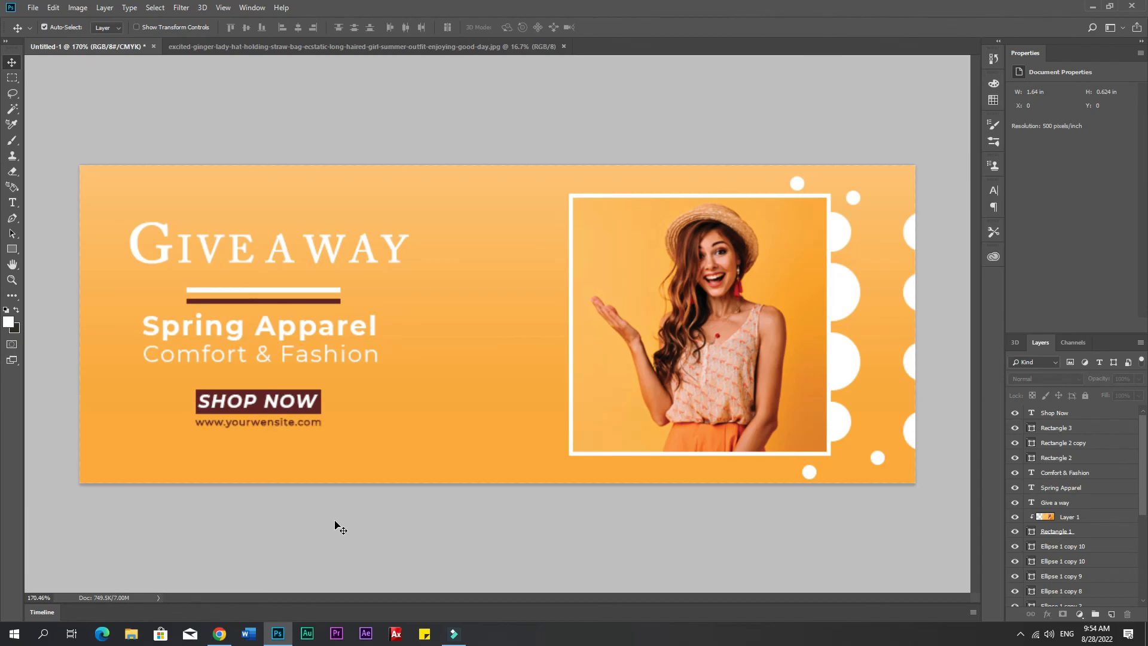